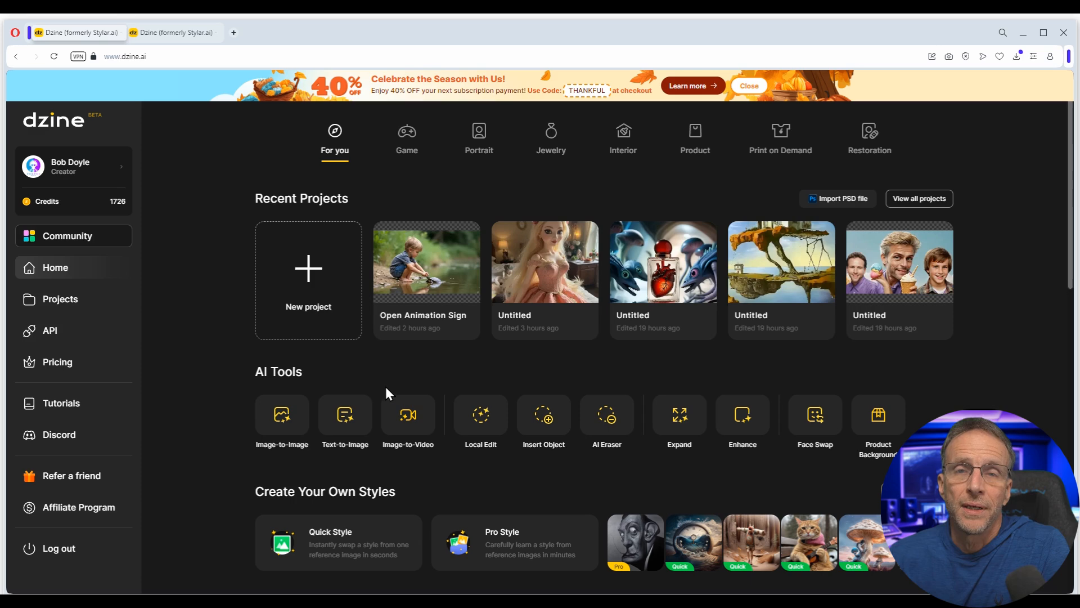
- Create a new project holding the couple's desert selfie at 1152 × 1536, then open Img2Img
left_click(308, 266)
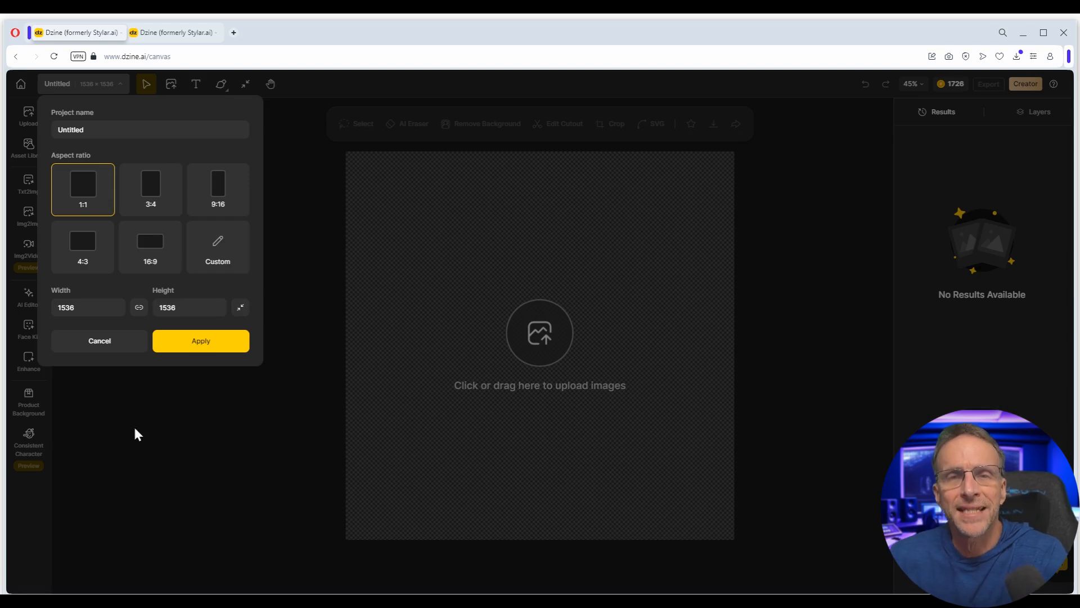
left_click(99, 343)
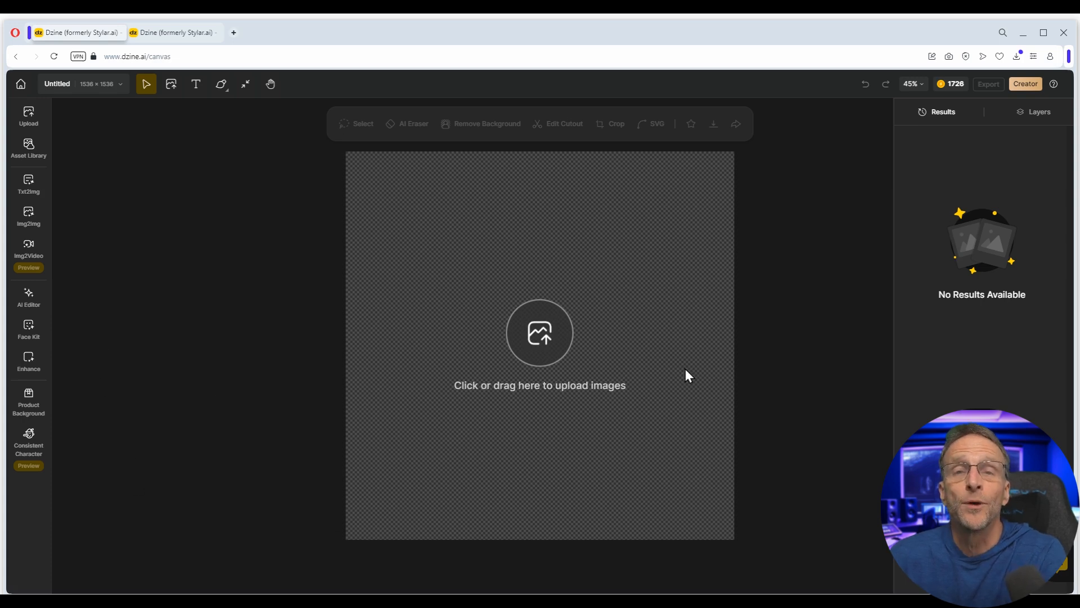
key("alt+Tab")
left_click_drag(952, 266, 525, 354)
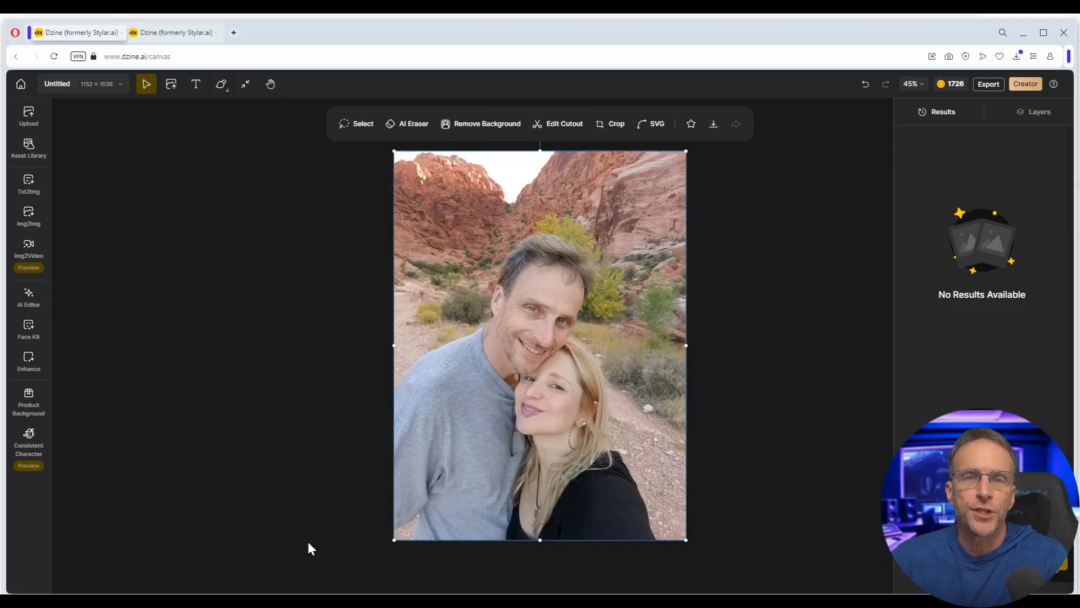
mouse_move(429, 495)
left_mouse_down()
mouse_move(622, 489)
mouse_move(677, 540)
mouse_move(431, 494)
left_mouse_up()
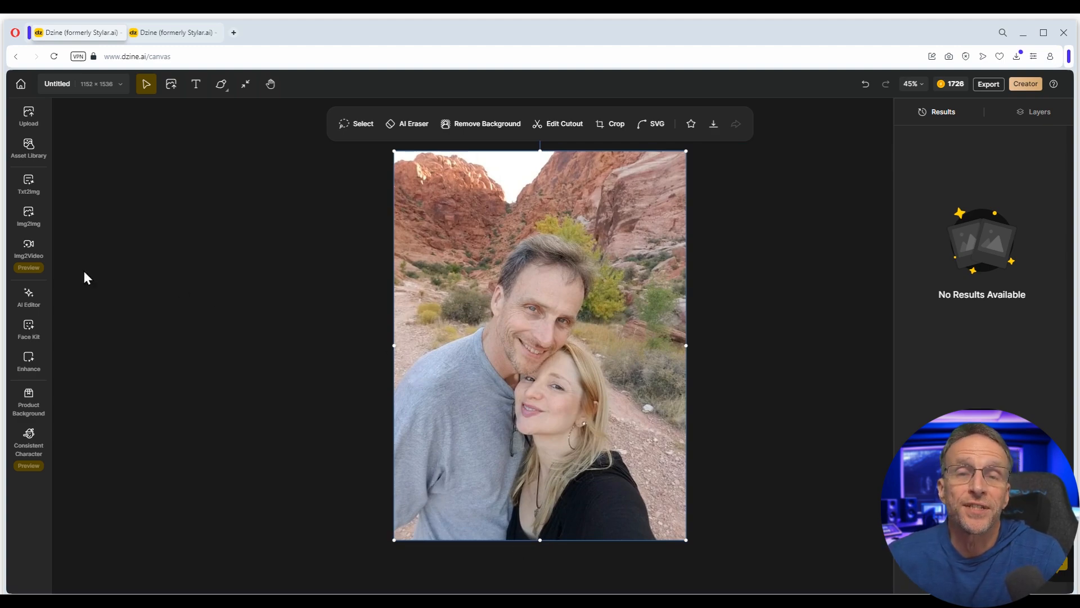
left_click(30, 224)
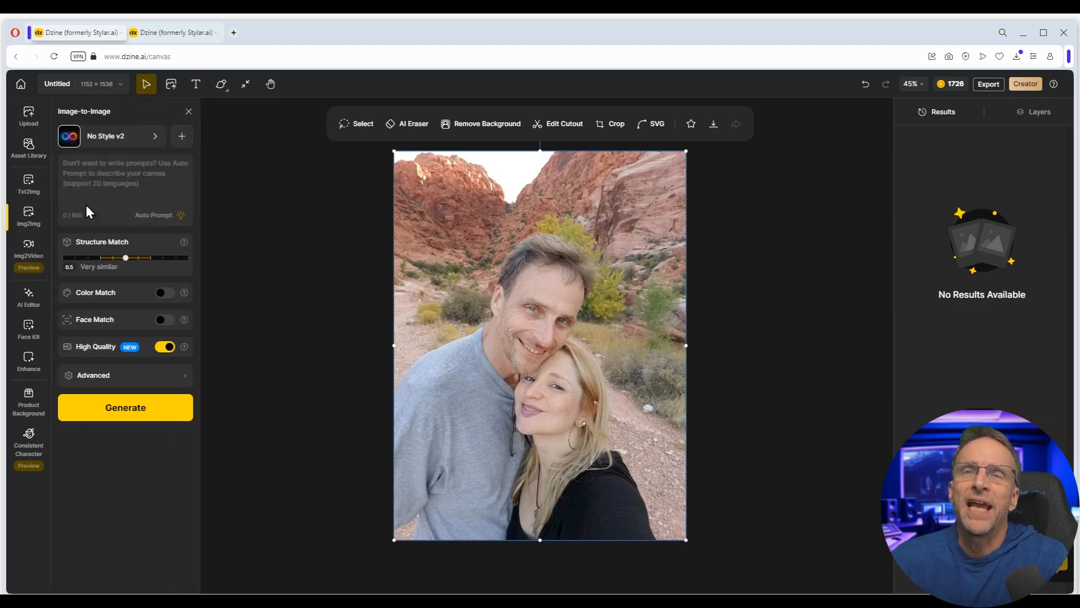
- Choose the Colorful Felt style from the Material Art styles
left_click(116, 135)
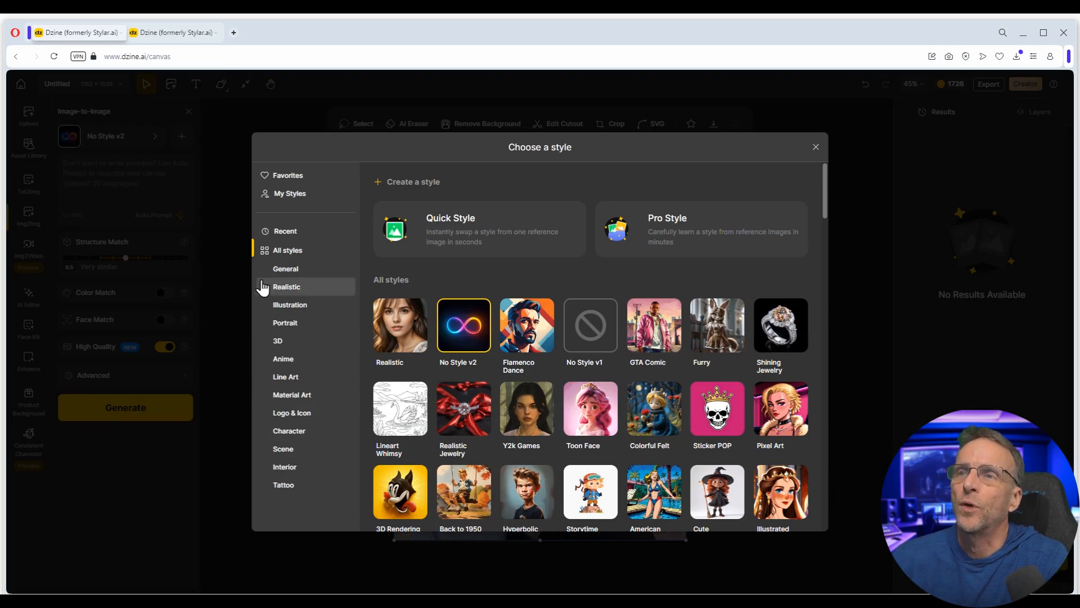
scroll(488, 383, "down", 15)
scroll(489, 382, "down", 5)
left_click(290, 287)
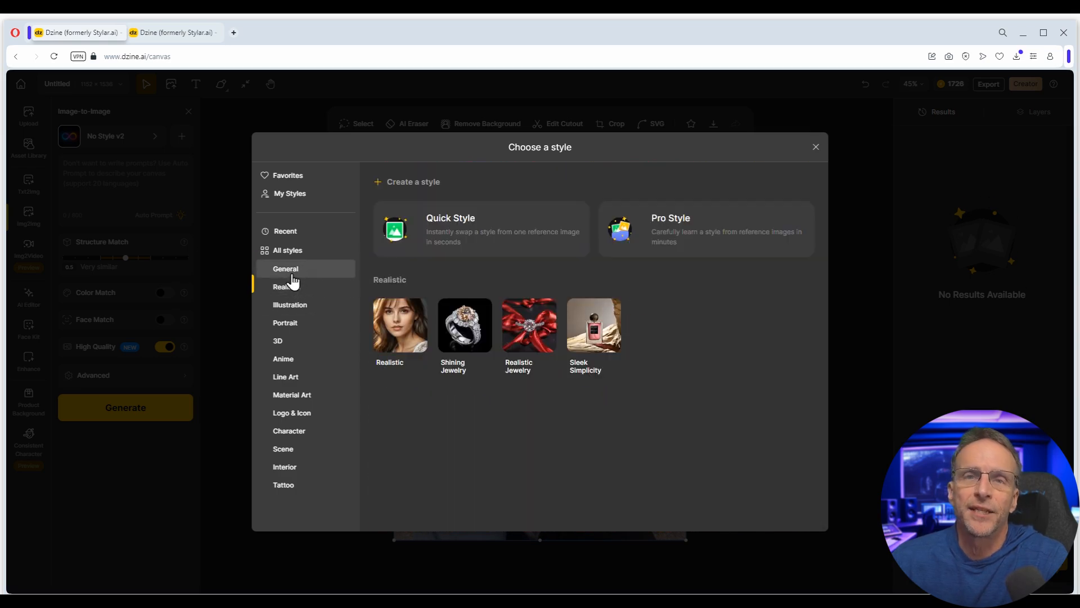
left_click(291, 272)
left_click(291, 323)
left_click(284, 360)
left_click(286, 396)
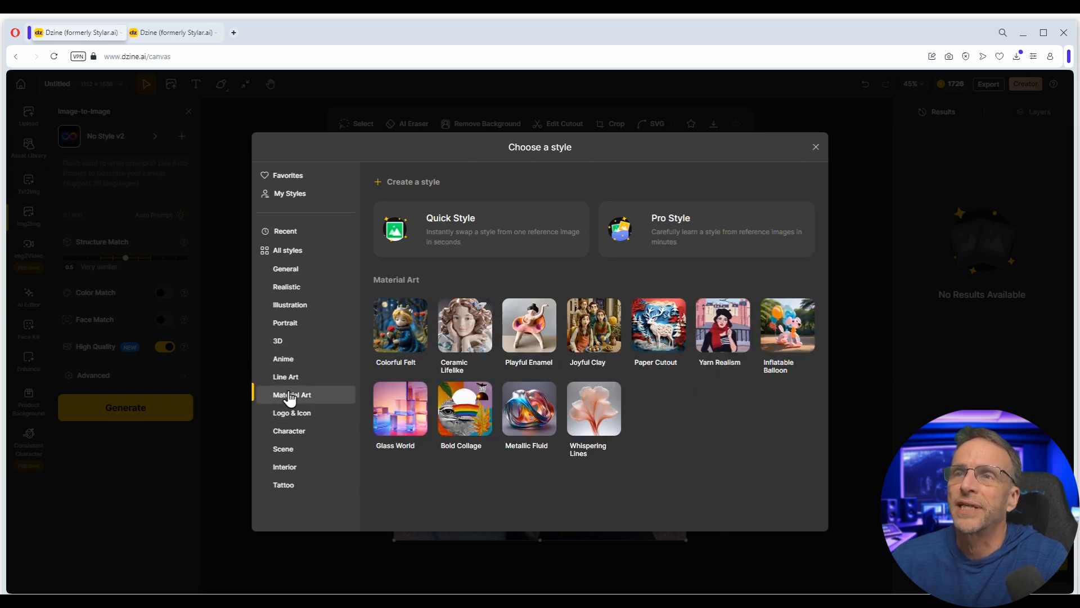
left_click(407, 322)
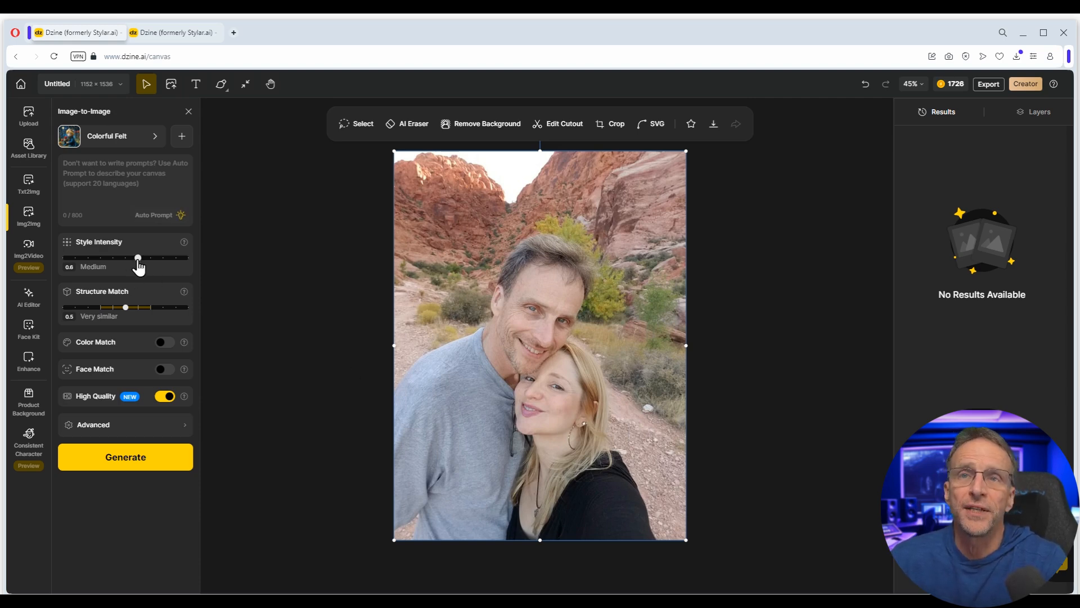
- Set Style Intensity to 0.7 Strong and Structure Match to 0.7, and enable Face Match
left_click_drag(138, 264, 153, 263)
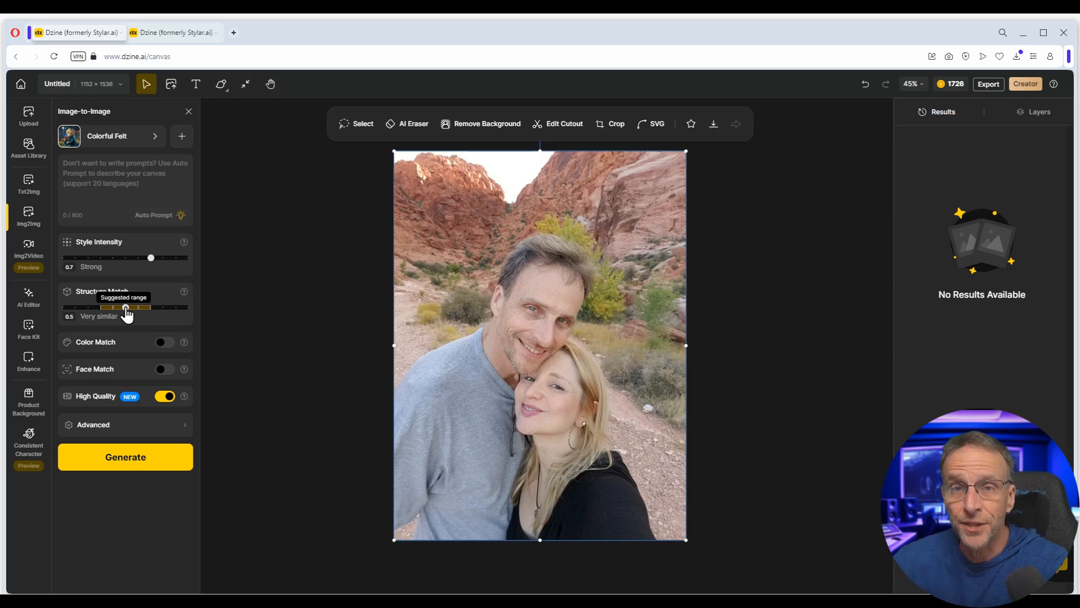
left_click_drag(125, 310, 157, 316)
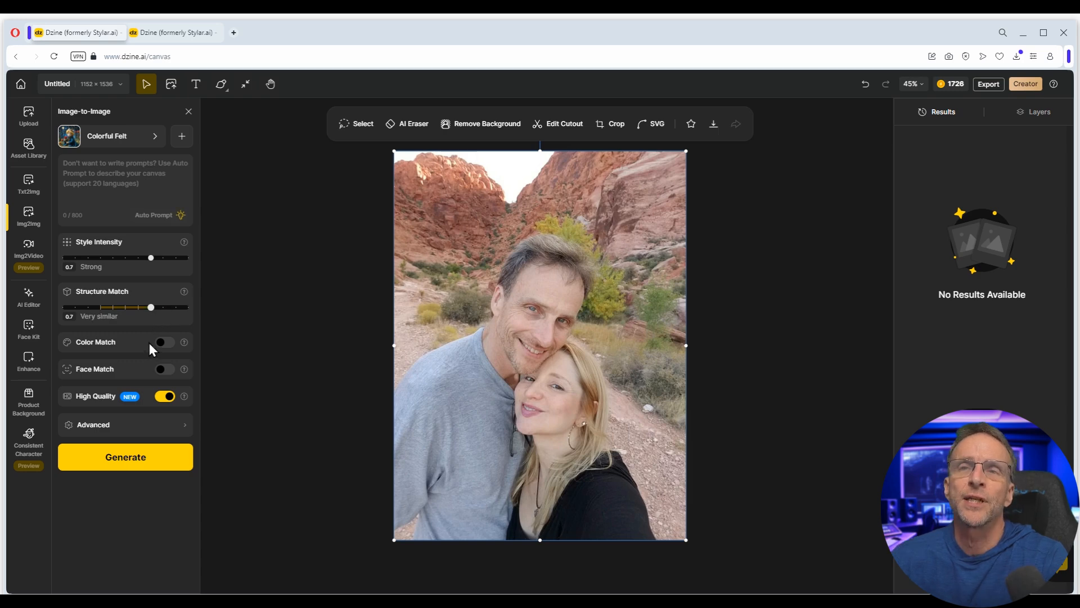
left_click(161, 372)
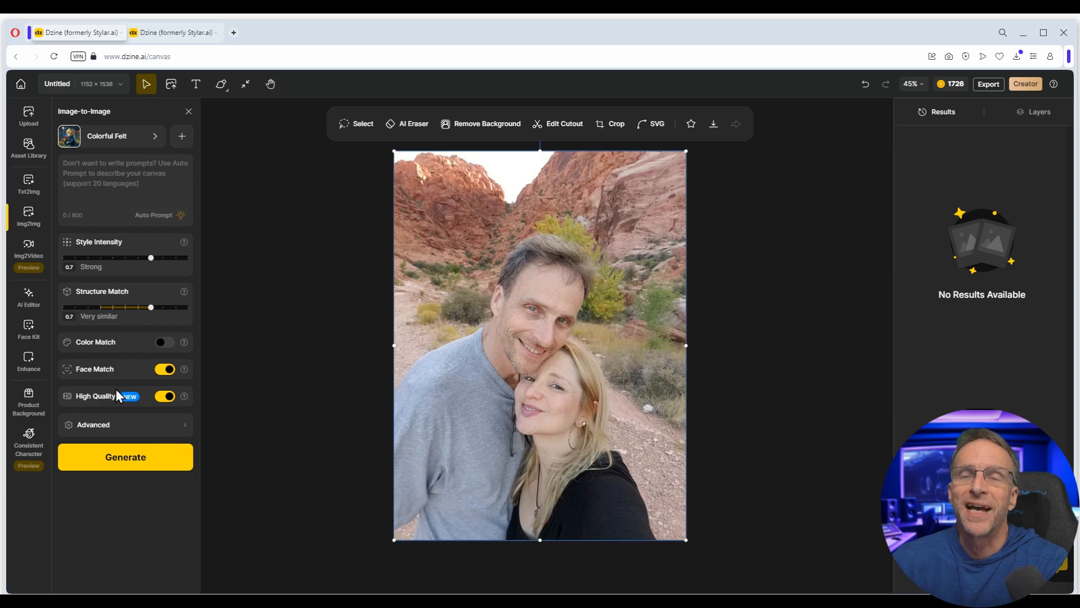
left_click(179, 429)
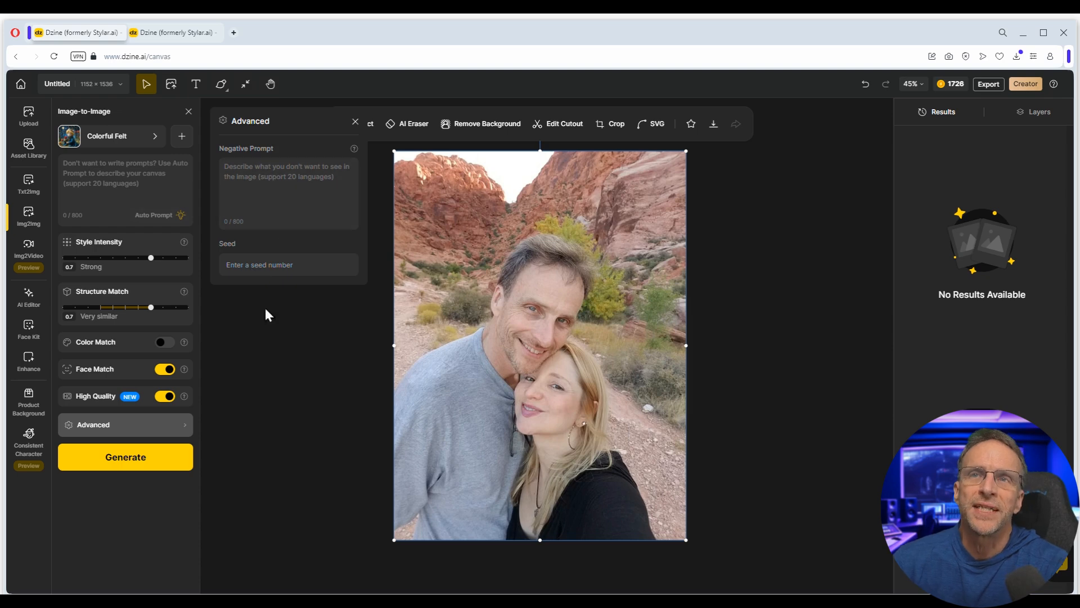
left_click(261, 325)
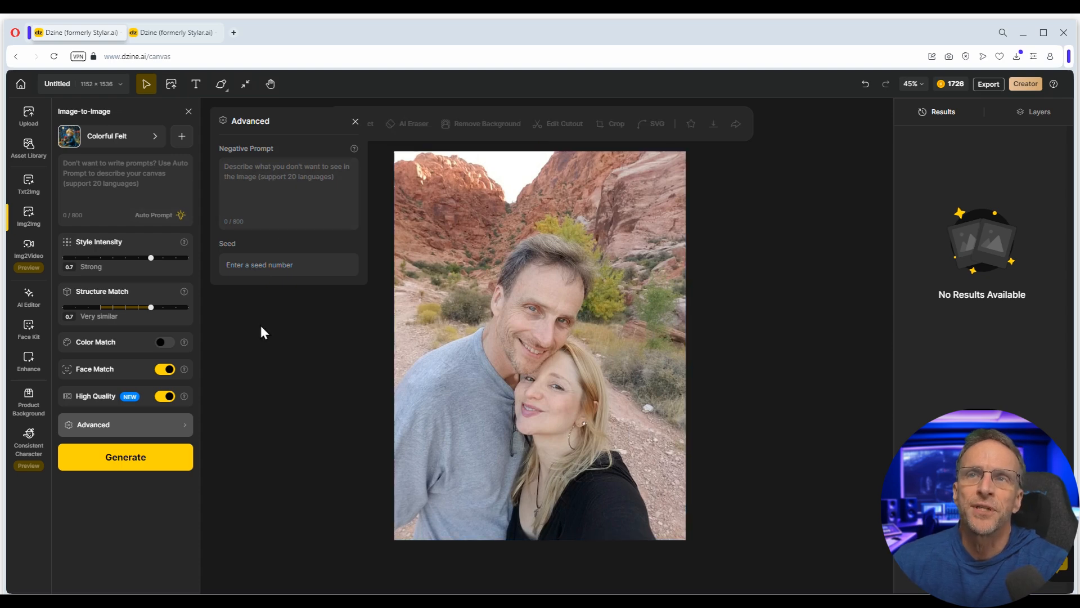
left_click(355, 122)
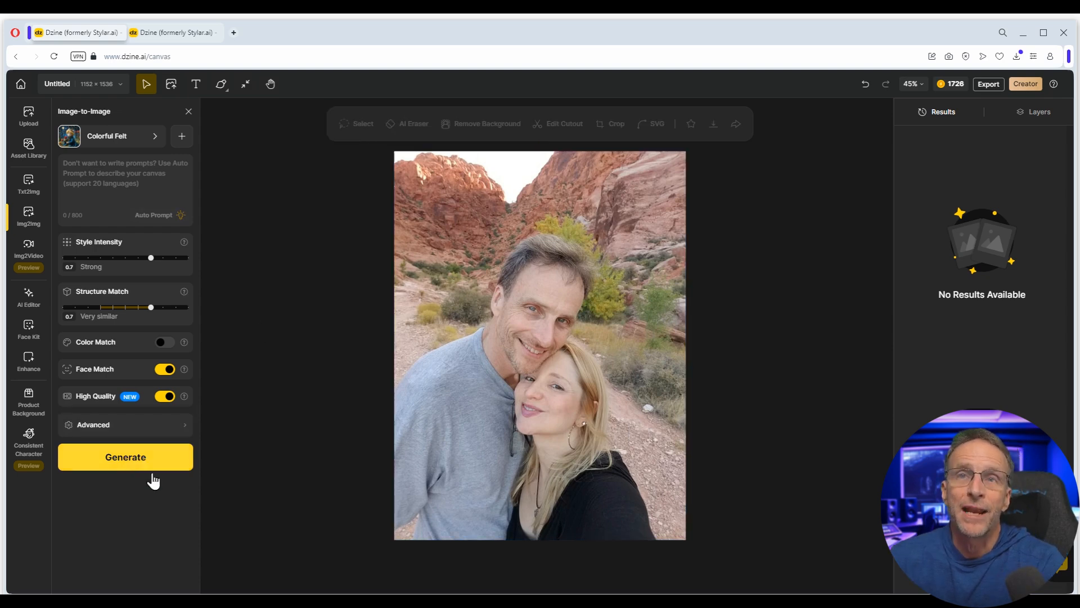
- Generate the felt-style couple images and place the third result on the canvas
left_click(101, 458)
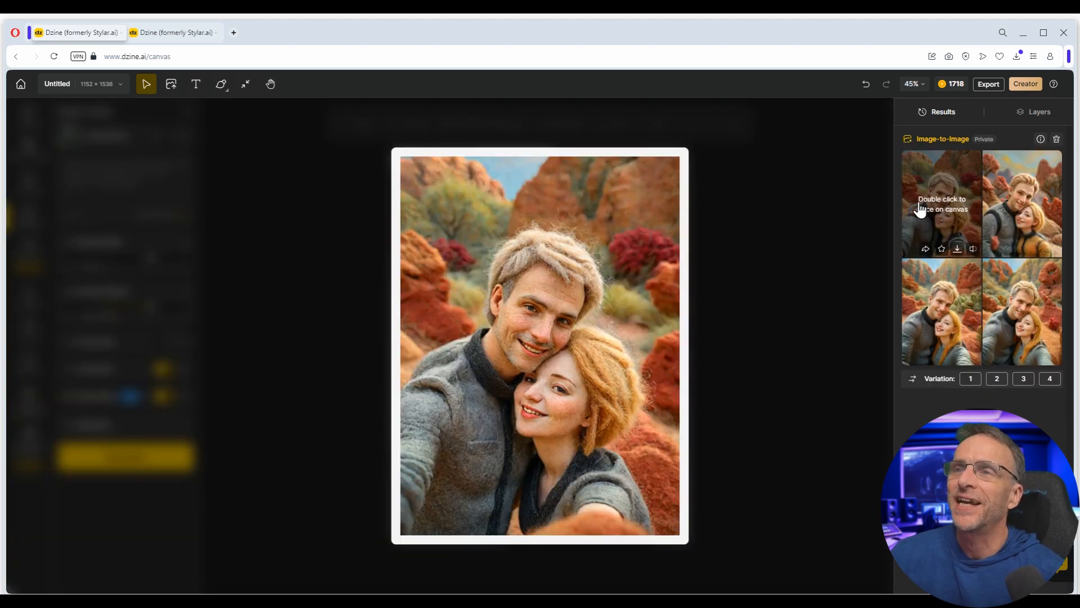
mouse_move(1028, 179)
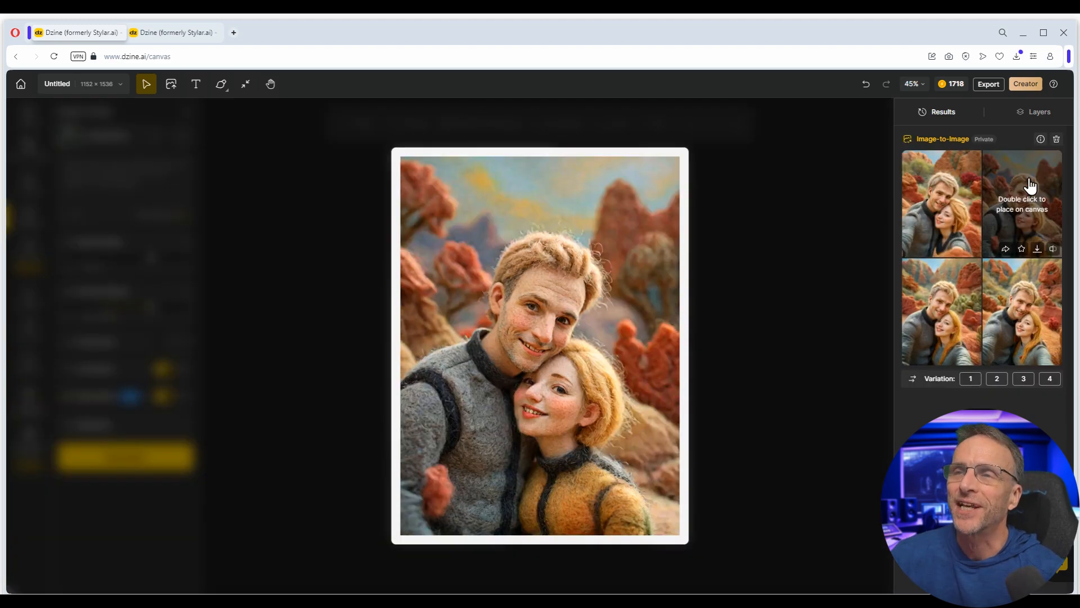
mouse_move(1016, 290)
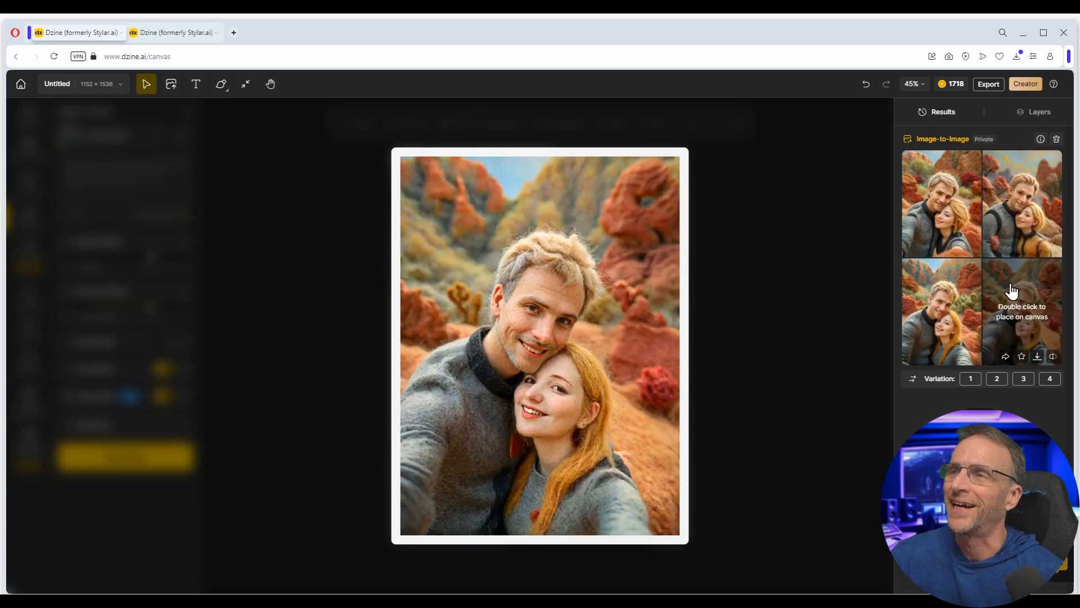
mouse_move(945, 309)
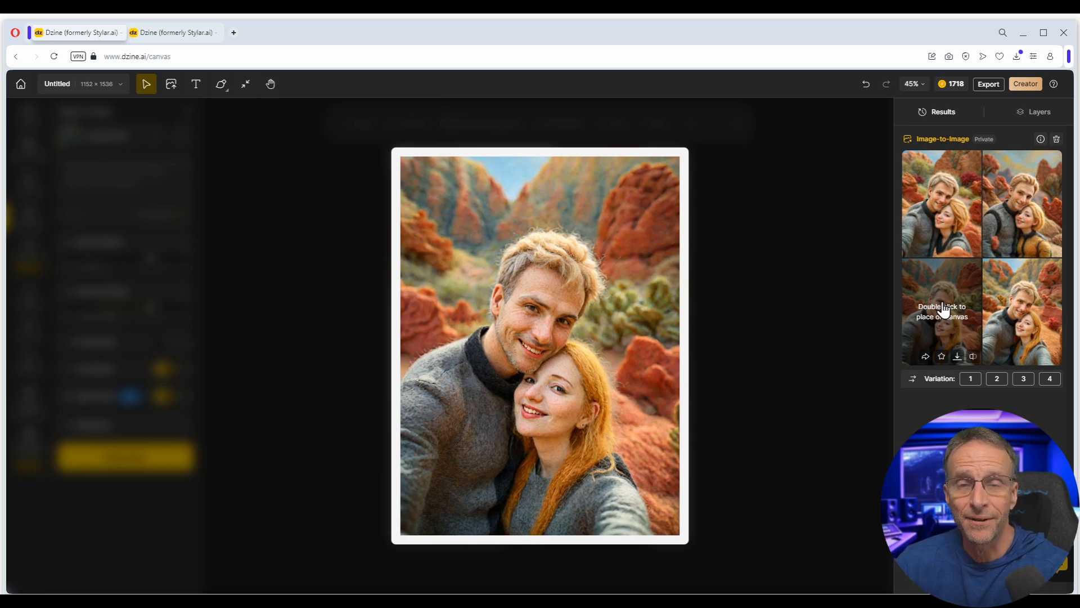
double_click(944, 309)
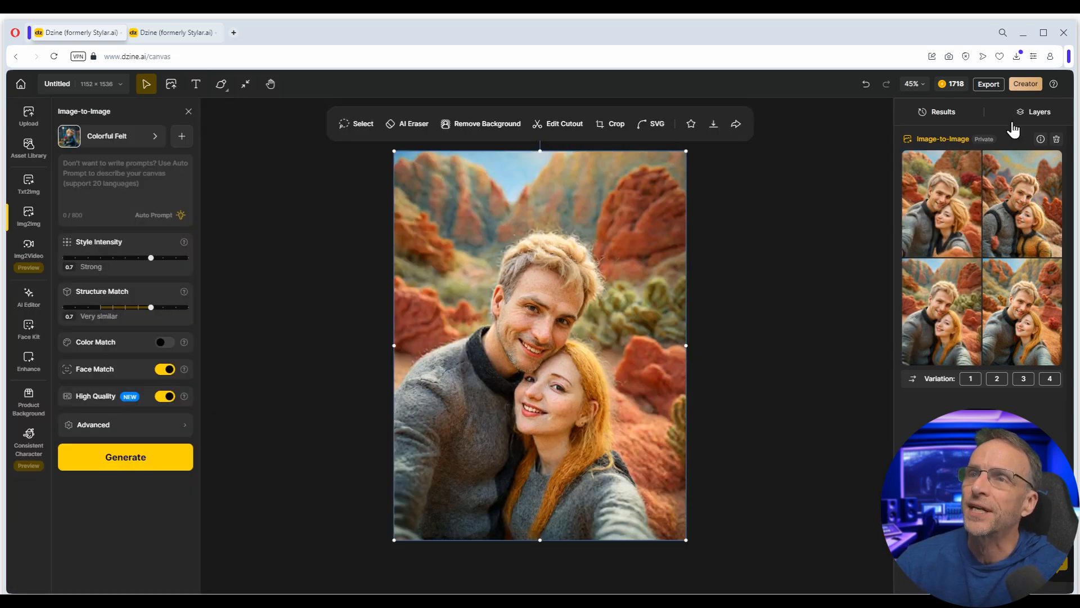
- Toggle Layer 2's visibility to compare the felt version with the original photo
left_click(1035, 116)
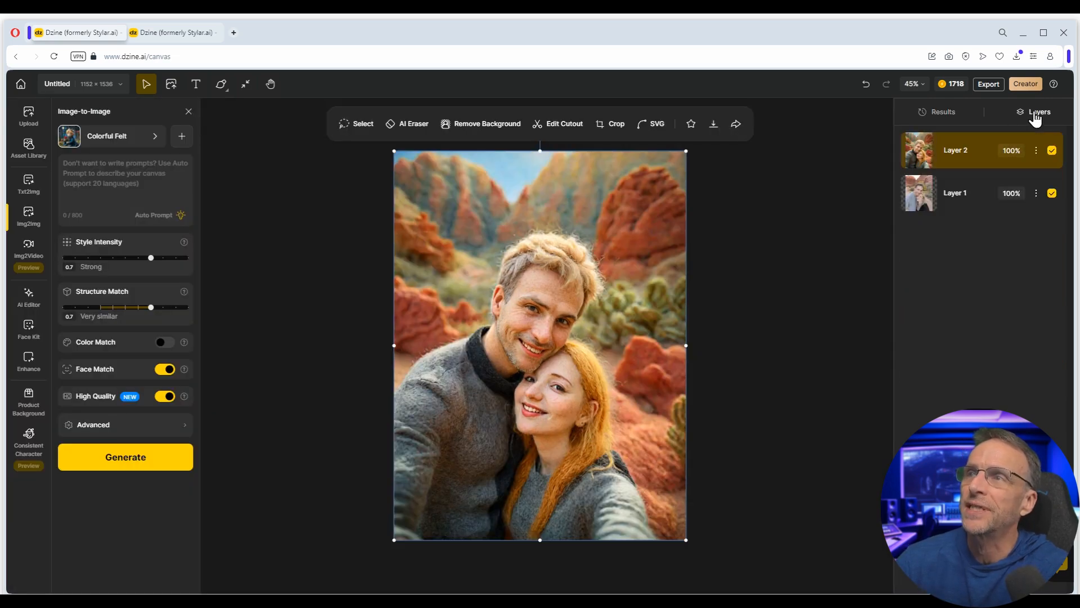
left_click(1050, 152)
left_click(1051, 152)
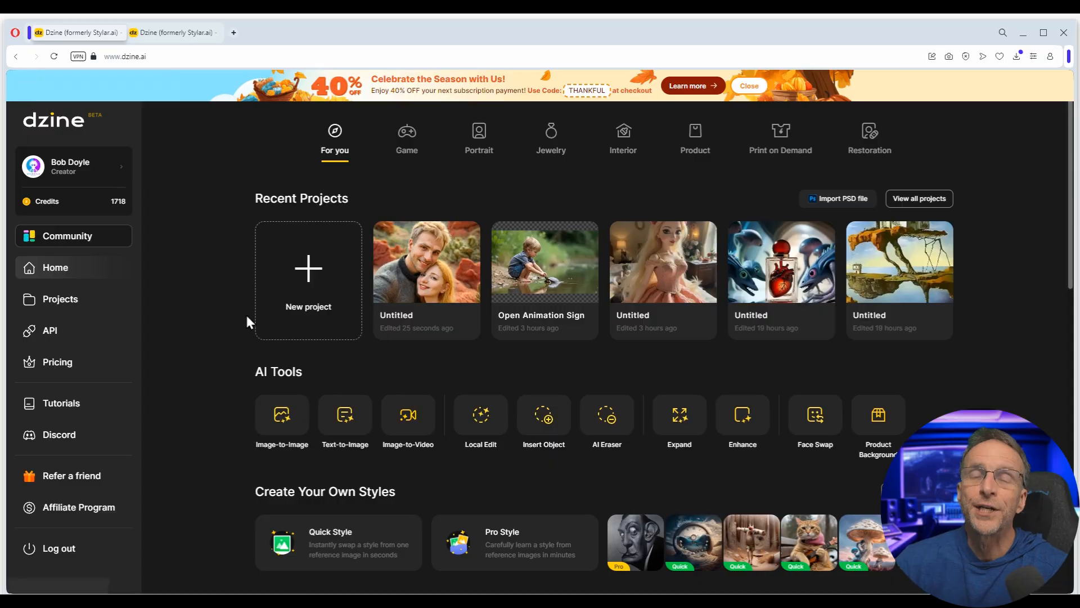
- Create a new 1:1 project and enlarge the Asset Library's concept car sketch to fill it
left_click(315, 275)
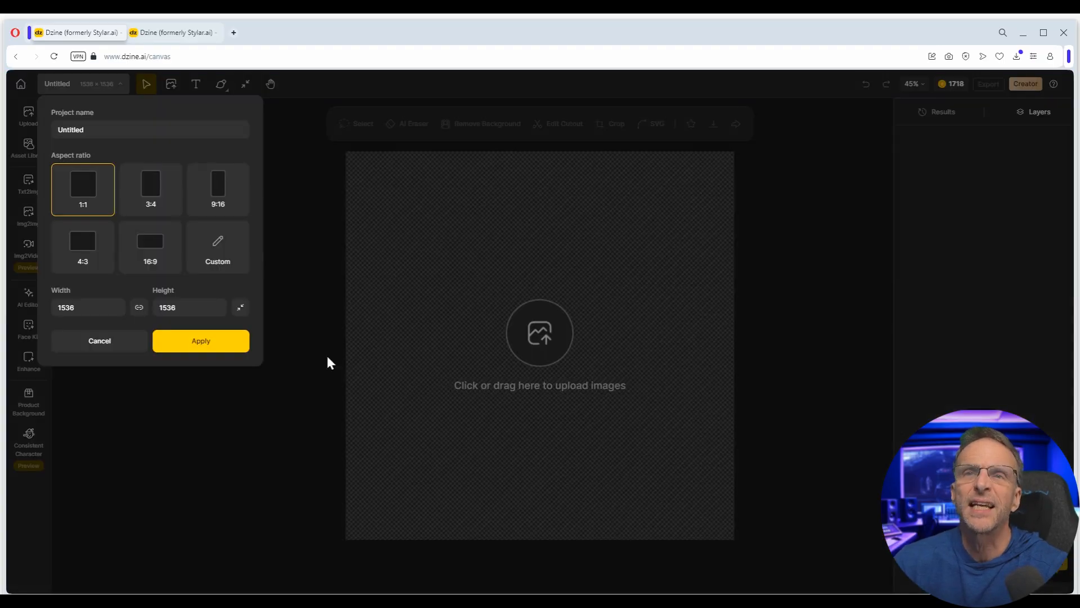
left_click(199, 344)
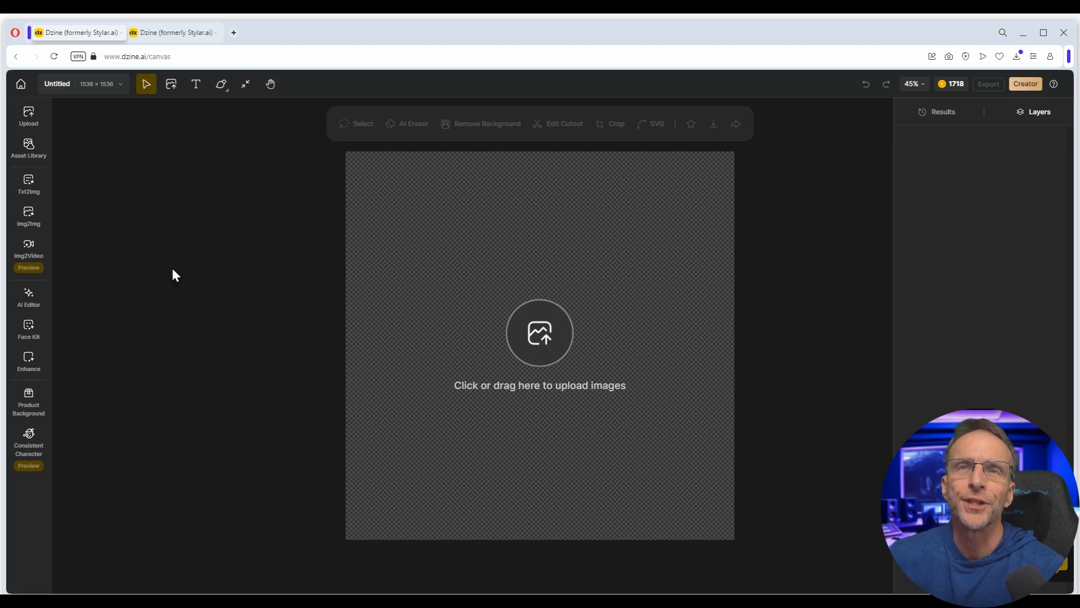
left_click(34, 153)
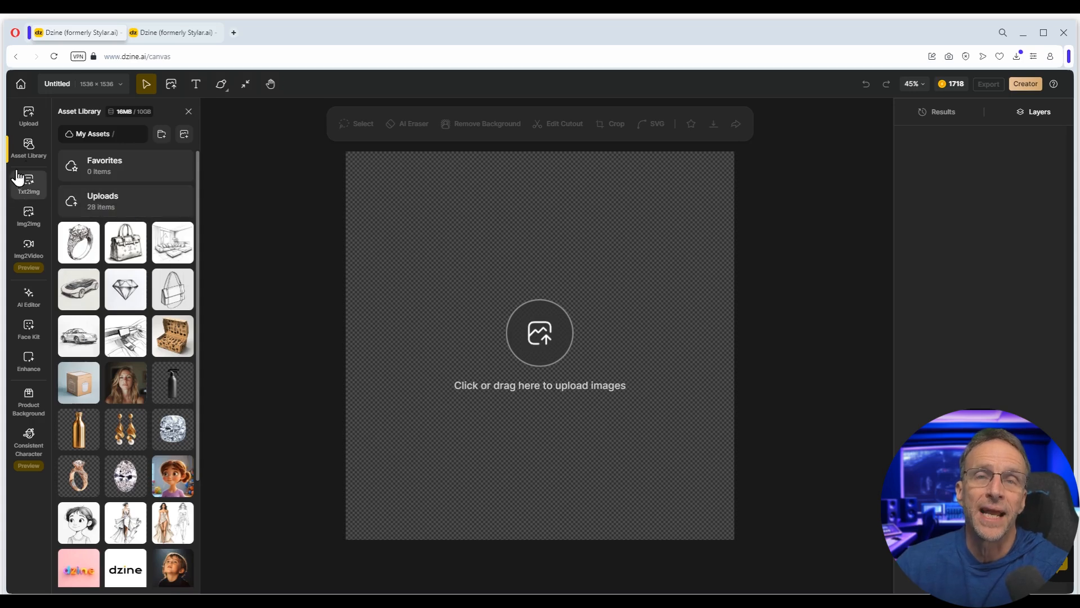
mouse_move(31, 164)
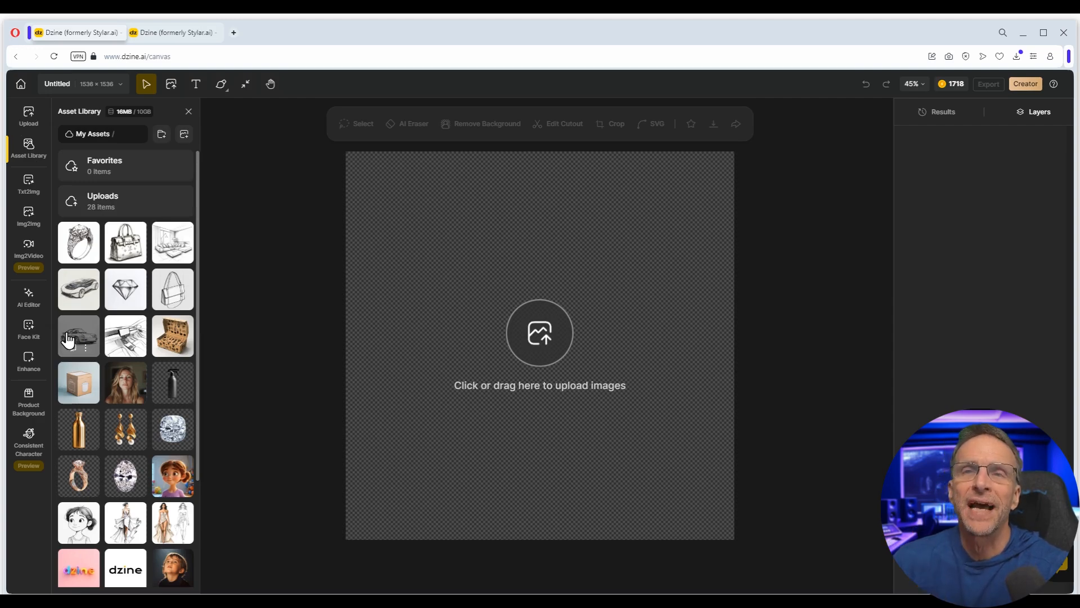
left_click(81, 287)
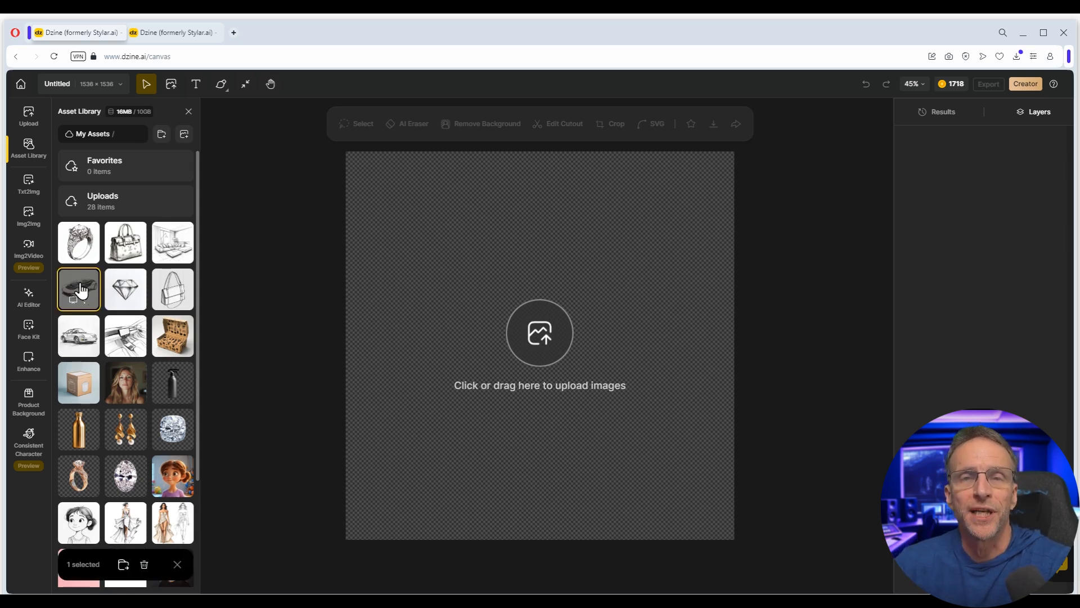
left_click(81, 288)
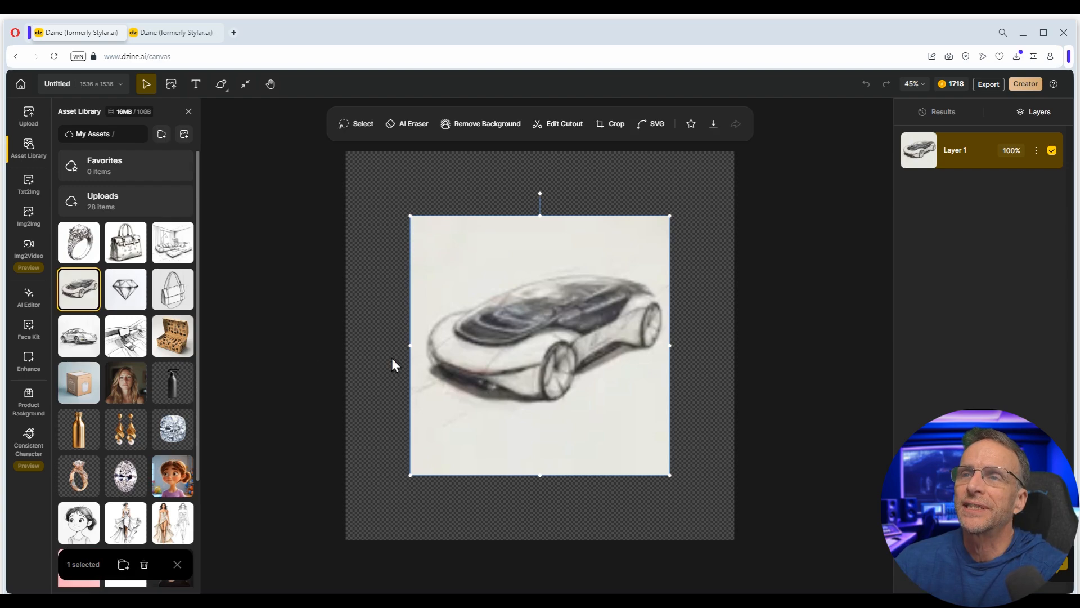
left_click_drag(500, 375, 435, 311)
left_click_drag(604, 411, 734, 541)
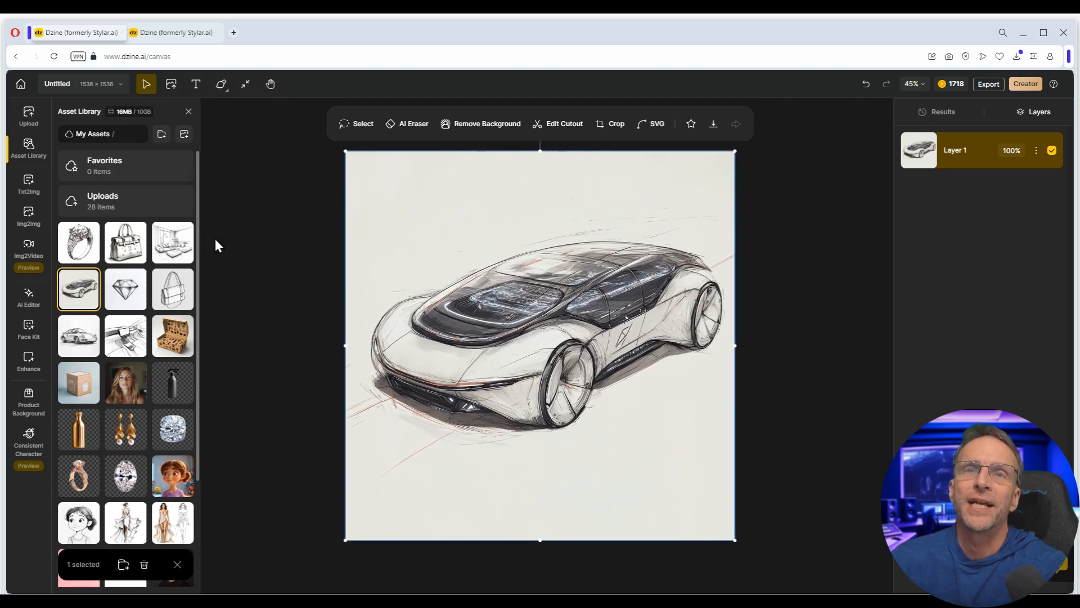
- In Image-to-Image, have a prompt describing the car sketch written automatically
left_click(29, 216)
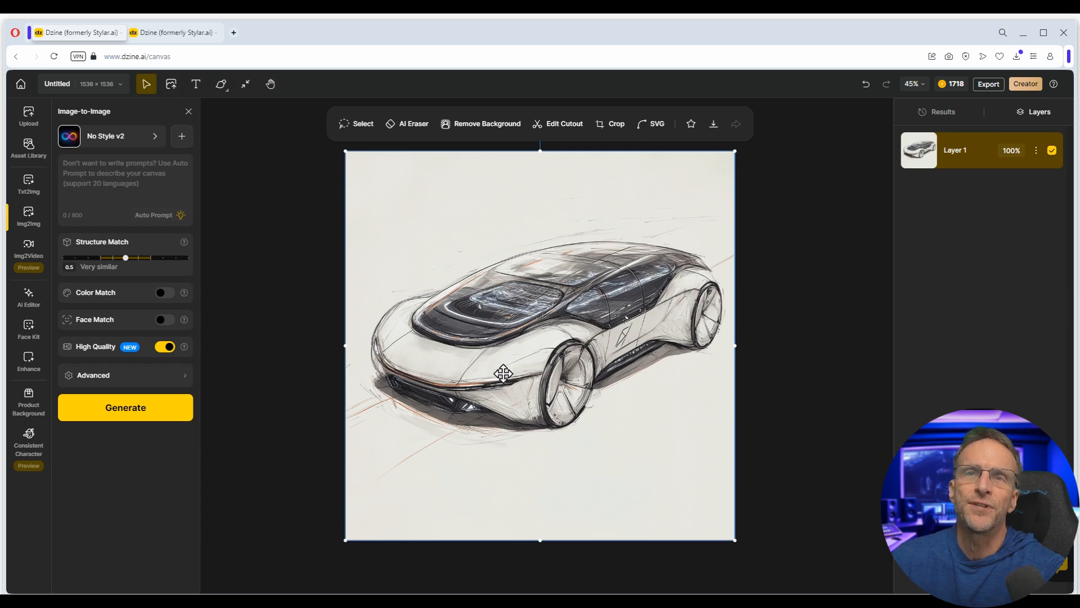
left_click(146, 178)
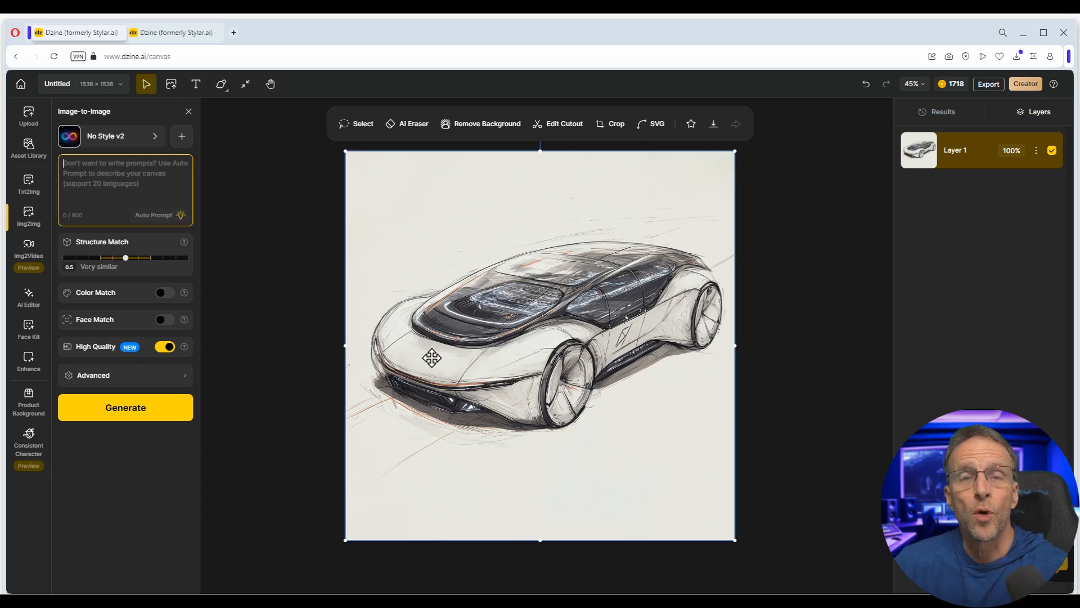
left_click(153, 219)
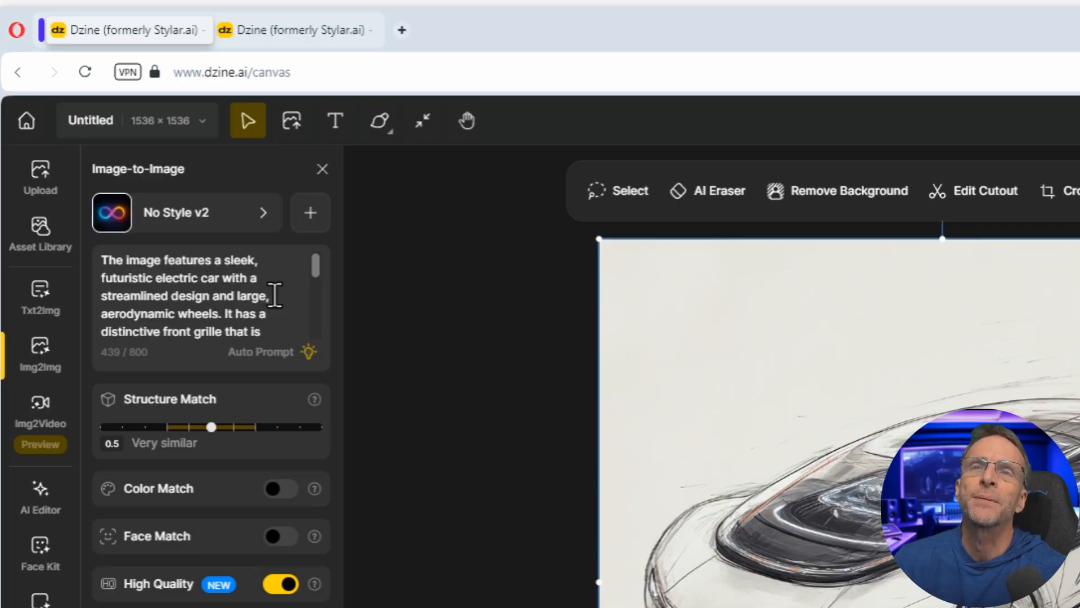
scroll(274, 294, "down", 1)
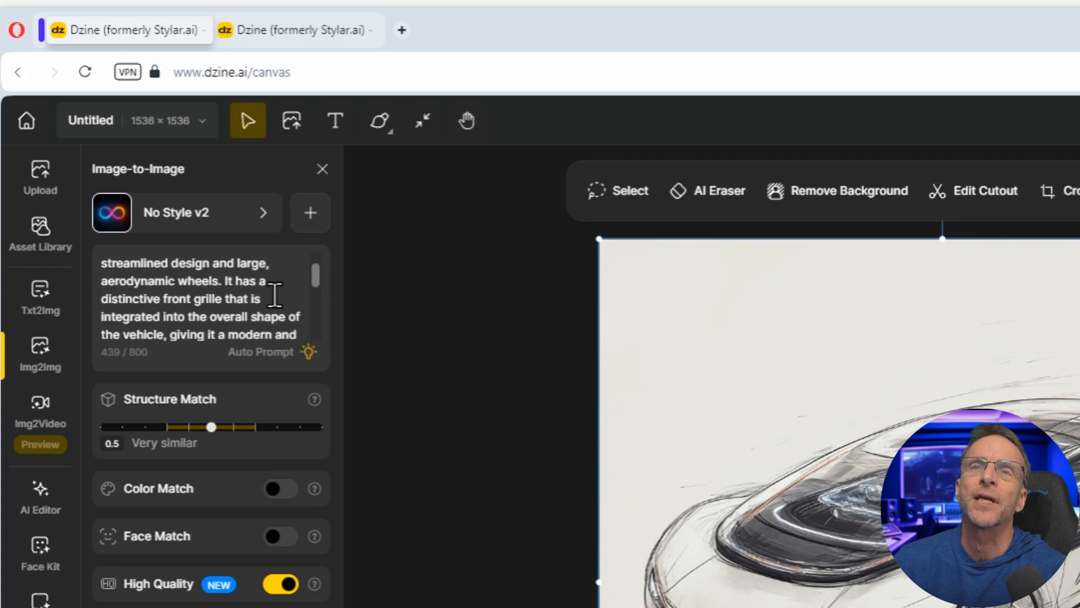
scroll(276, 306, "down", 5)
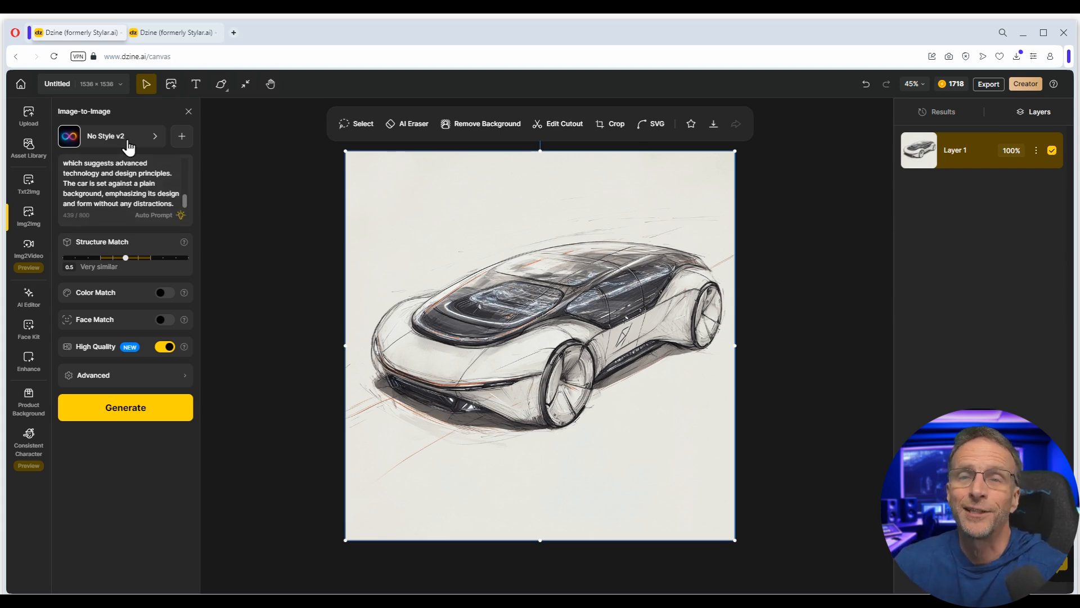
- Apply the Glass World style with Structure Match 0.7 and generate the glass-style car images
left_click(129, 147)
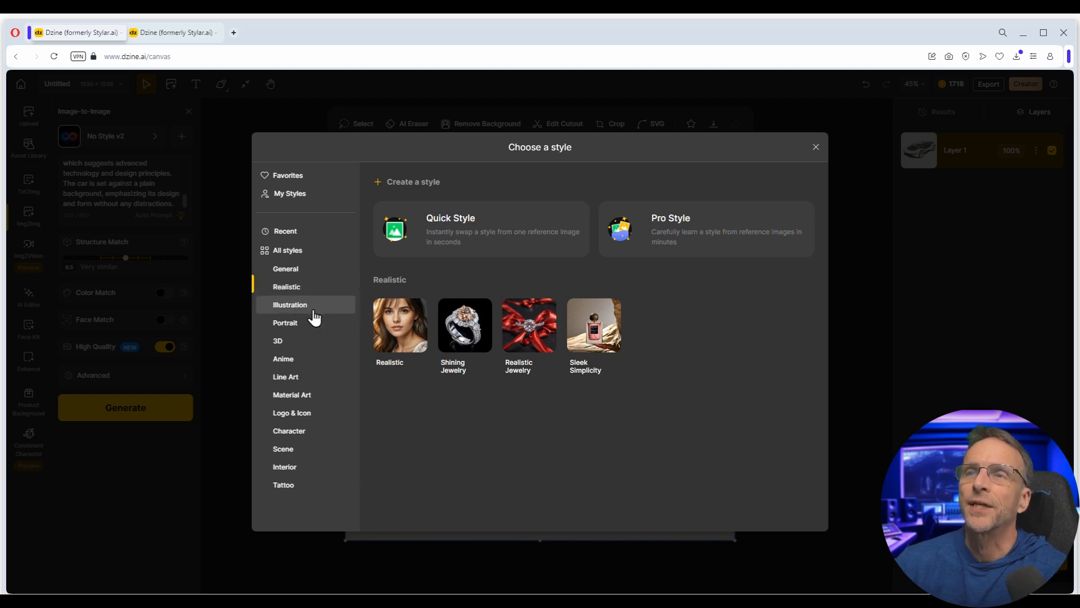
left_click(311, 307)
left_click(292, 394)
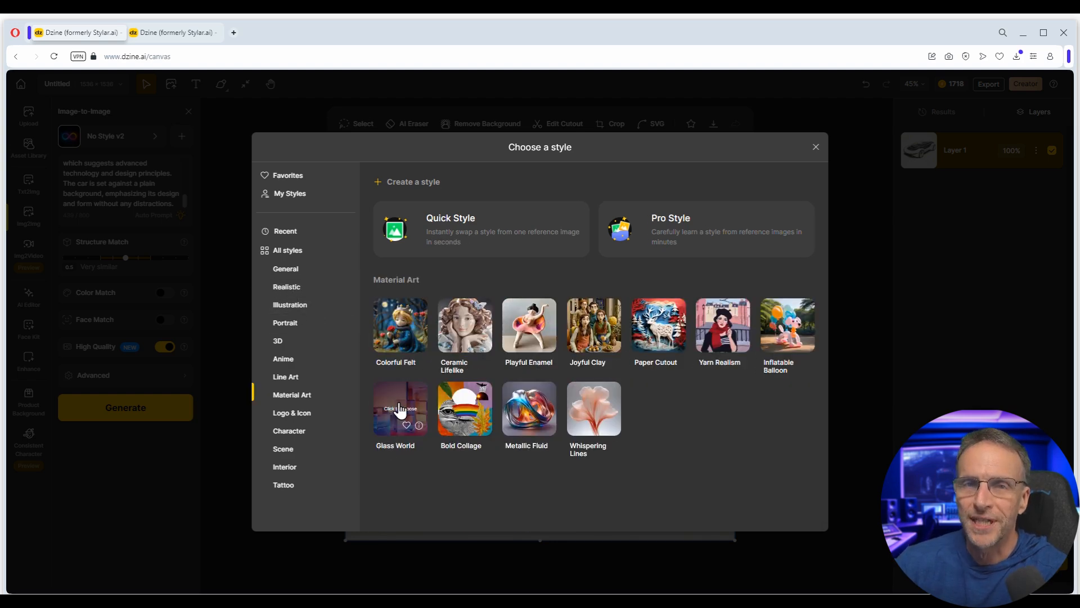
left_click(400, 410)
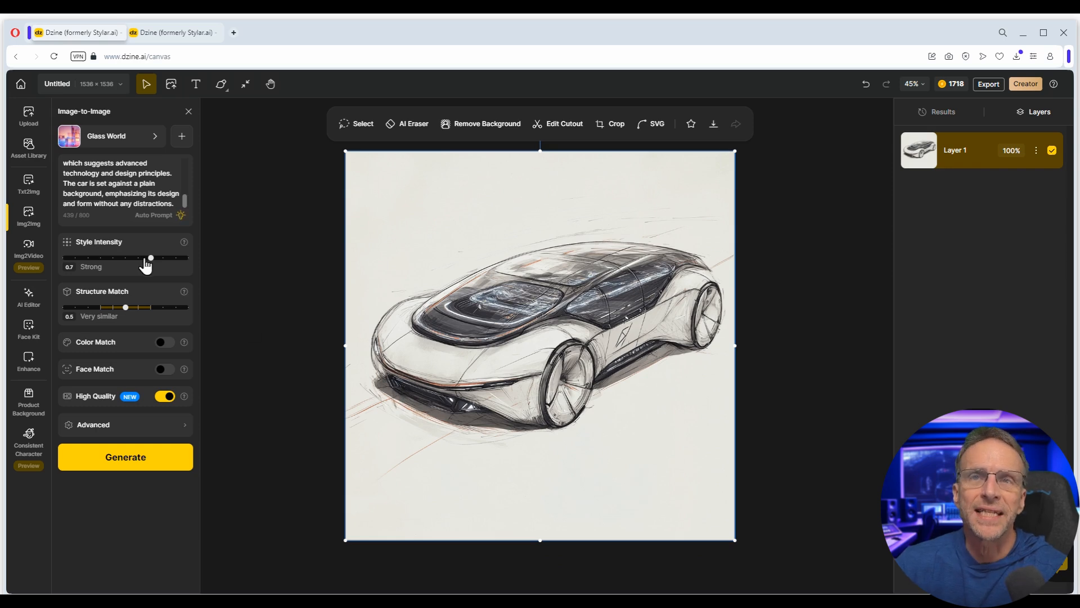
left_click_drag(126, 307, 152, 318)
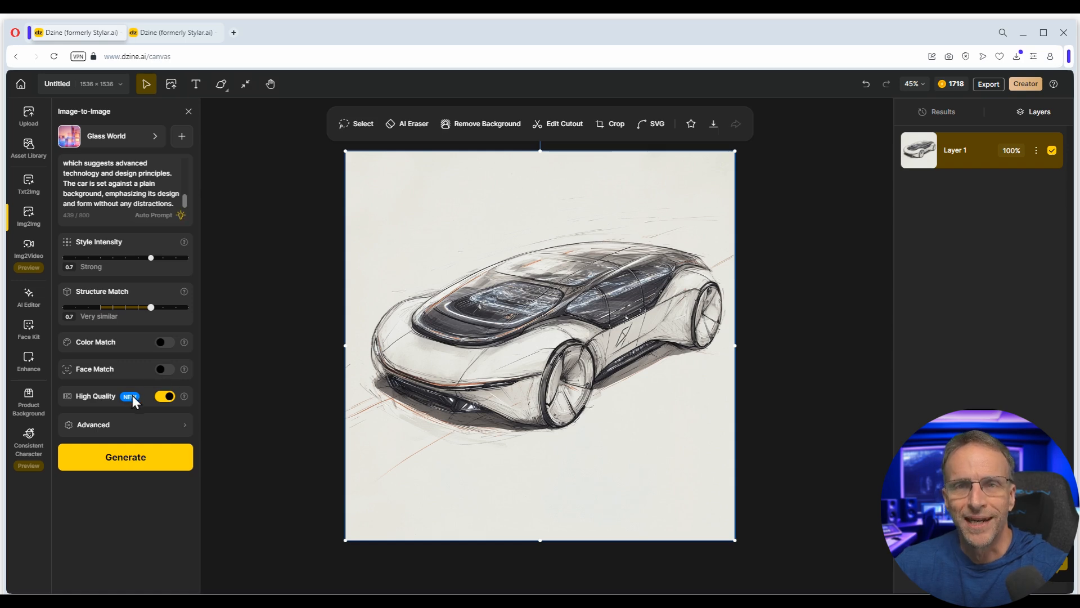
left_click(118, 461)
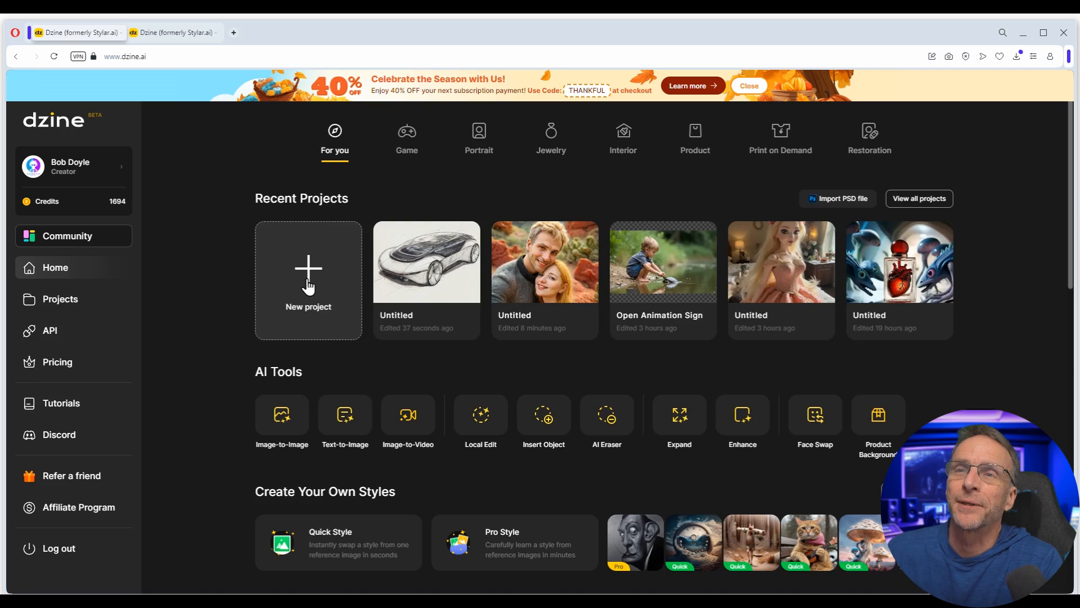
- Start a new 16:9 project with a 1536 × 864 canvas
left_click(335, 390)
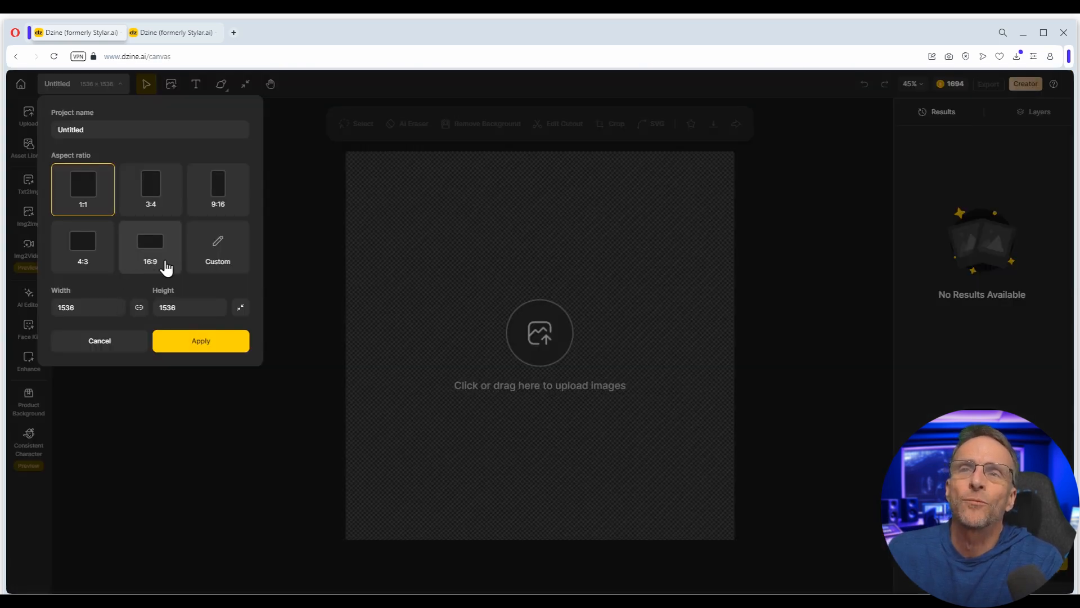
left_click(156, 271)
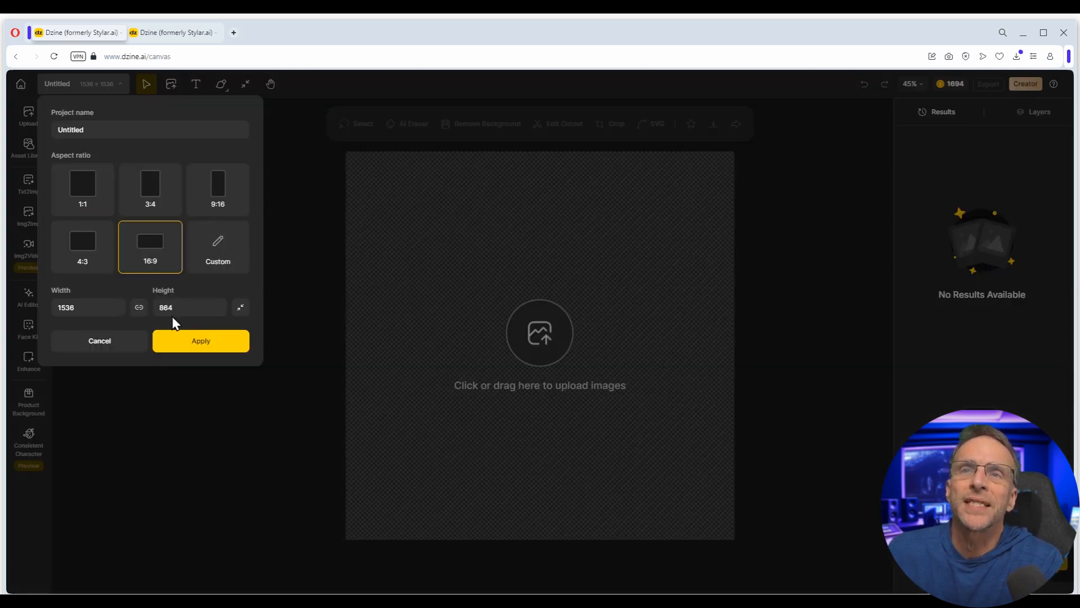
left_click(197, 346)
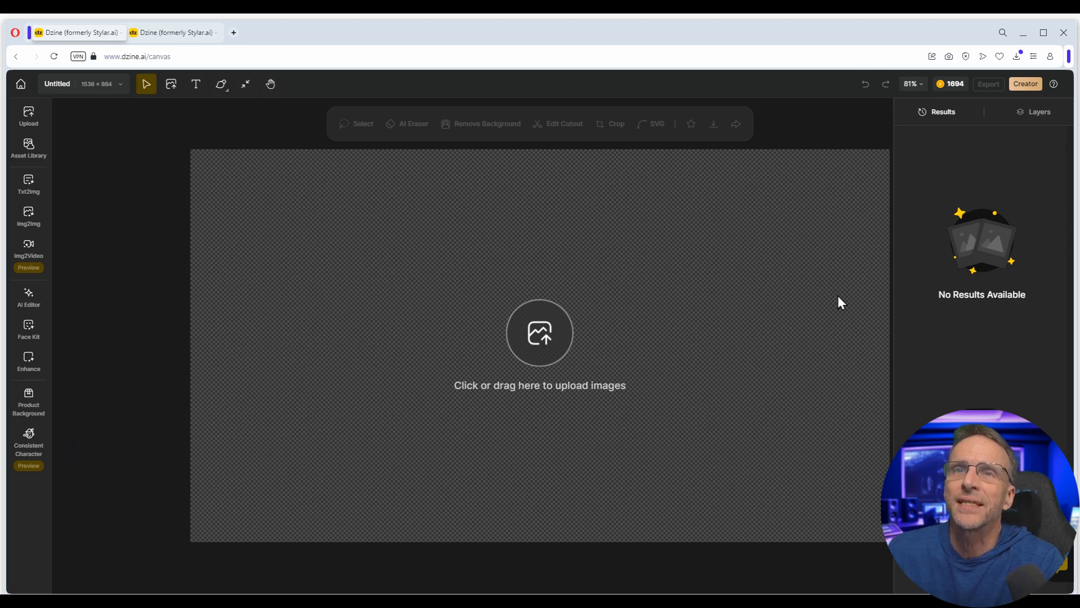
- Enter the Text-to-Image prompt 'A deranged man is sitting on a subway, holding a chocolate milkshake'
left_click(29, 183)
left_click(116, 172)
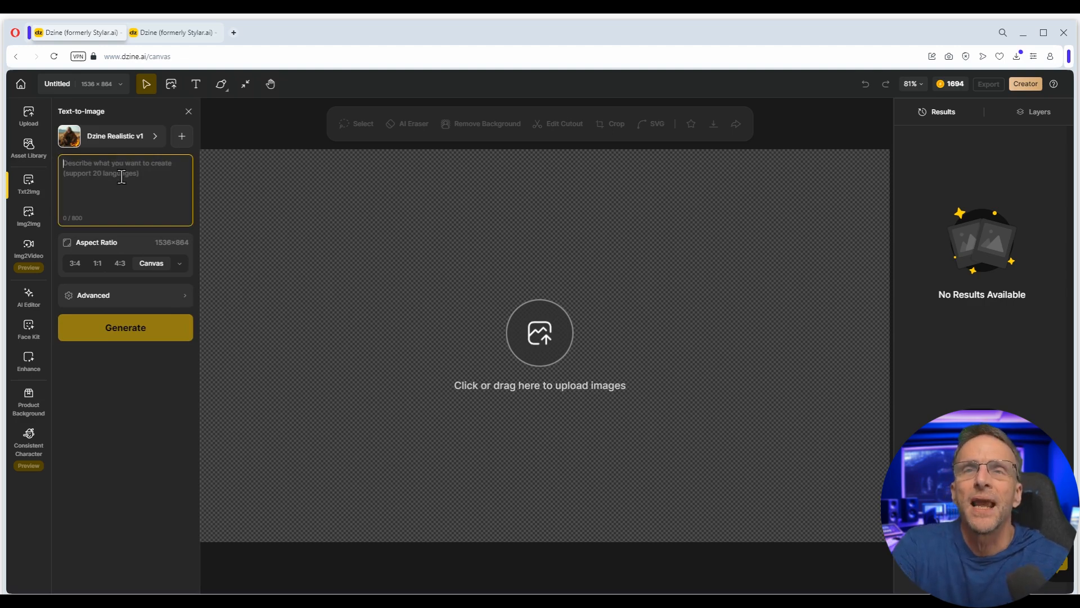
type("A deranged m")
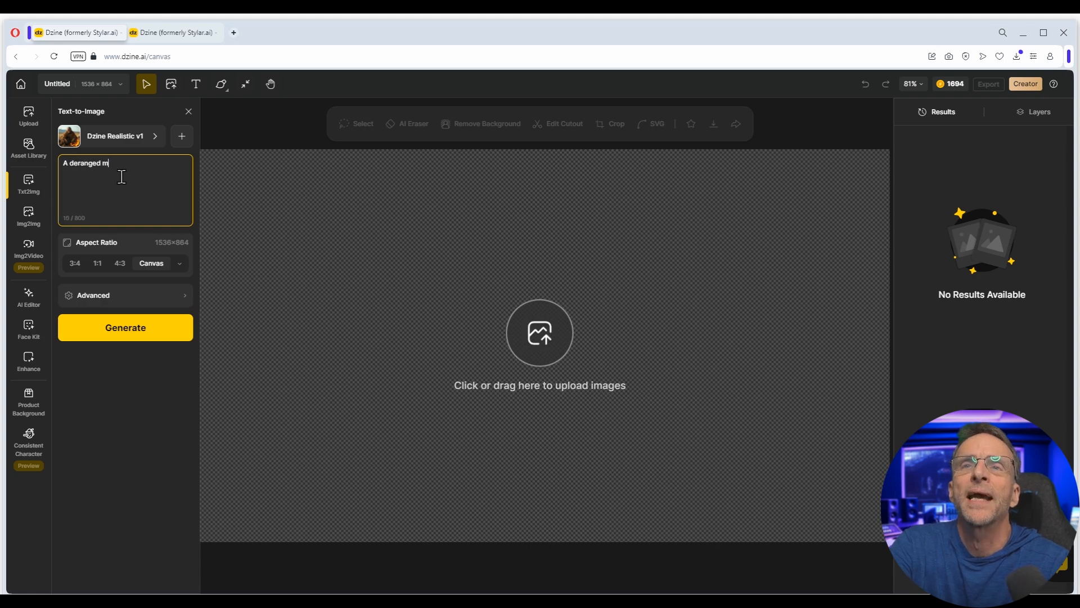
type("an is sitting on a subway, holding")
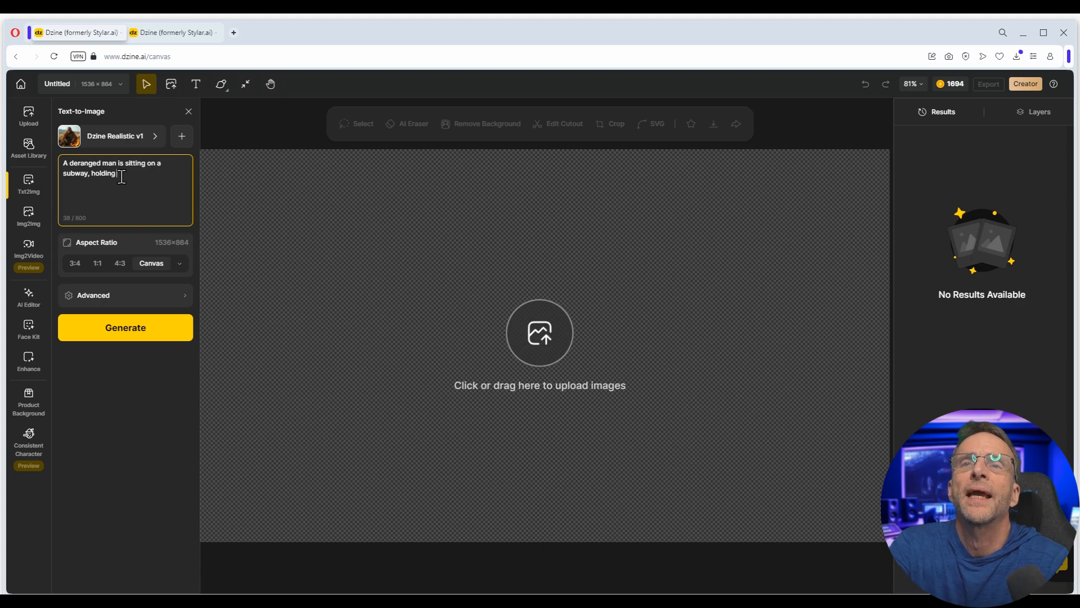
type(" a chocolate milkshake.")
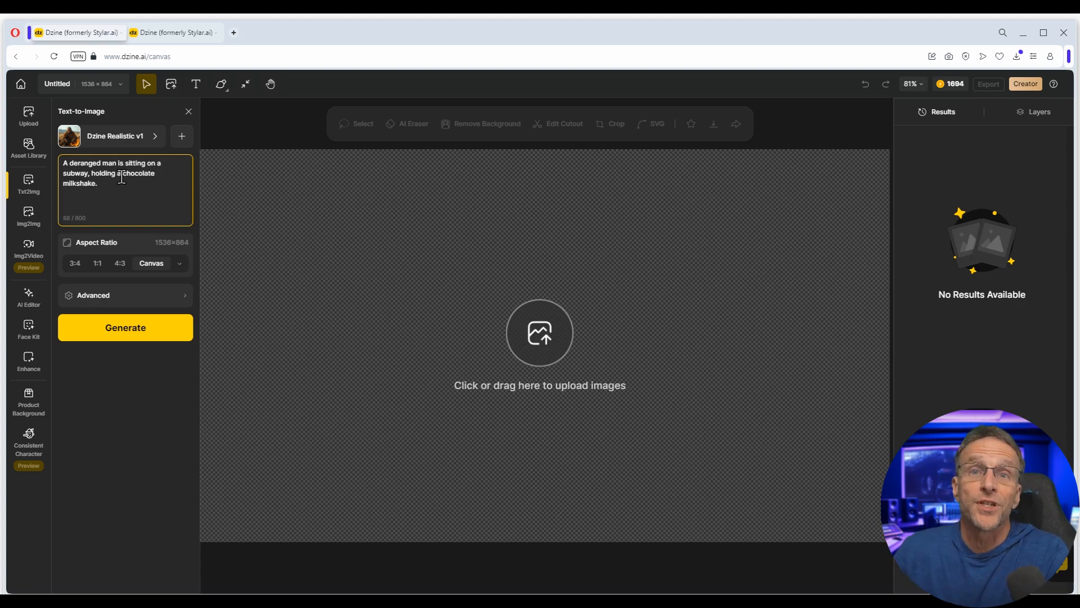
left_click(113, 140)
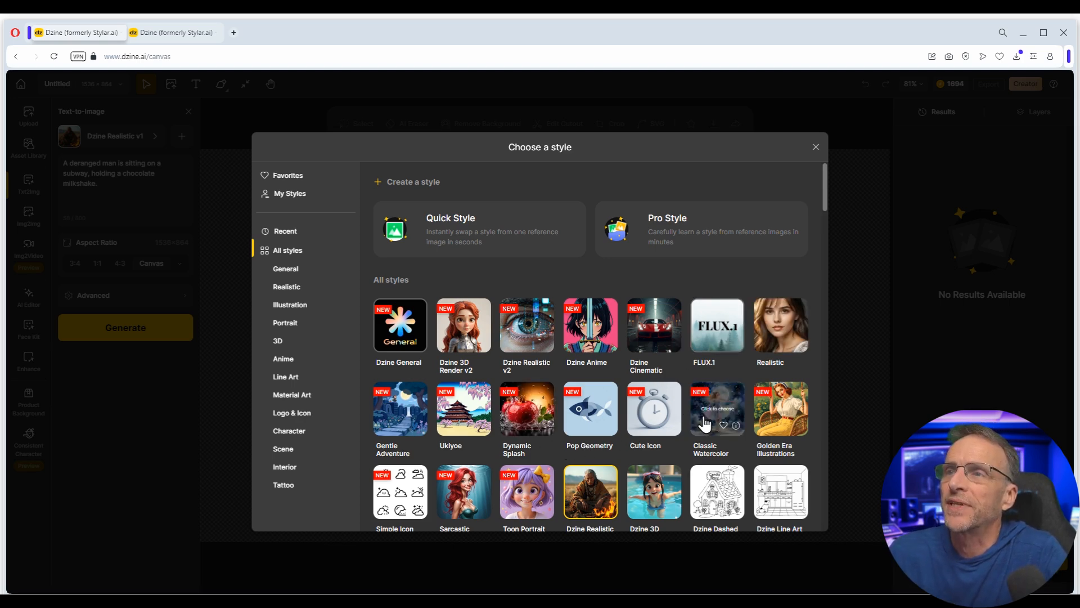
- Generate the subway milkshake images with FLUX.1, then request a variation of the second result
left_click(722, 326)
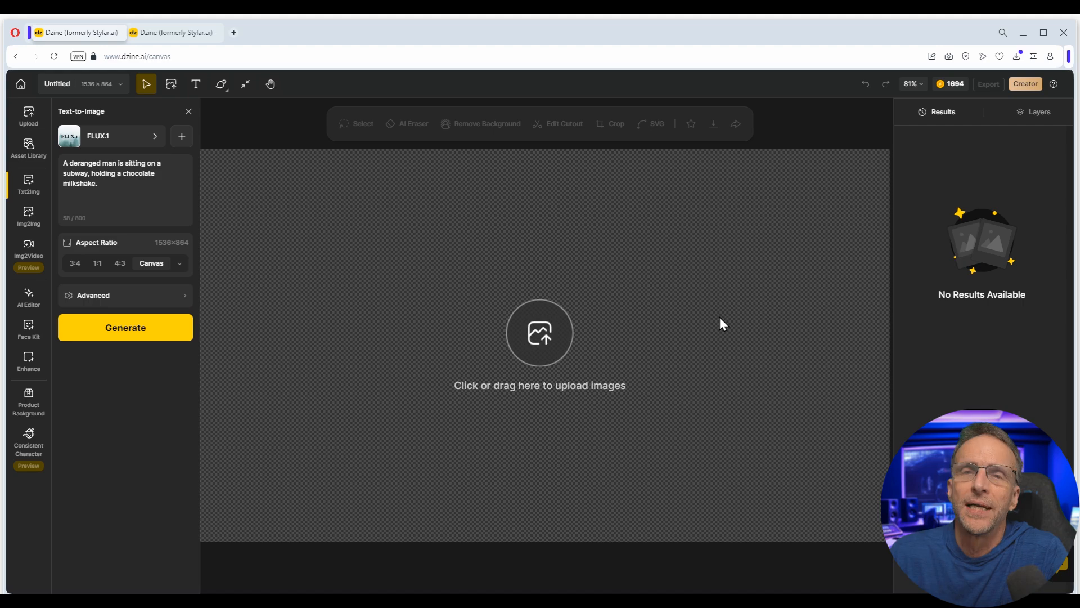
left_click(117, 330)
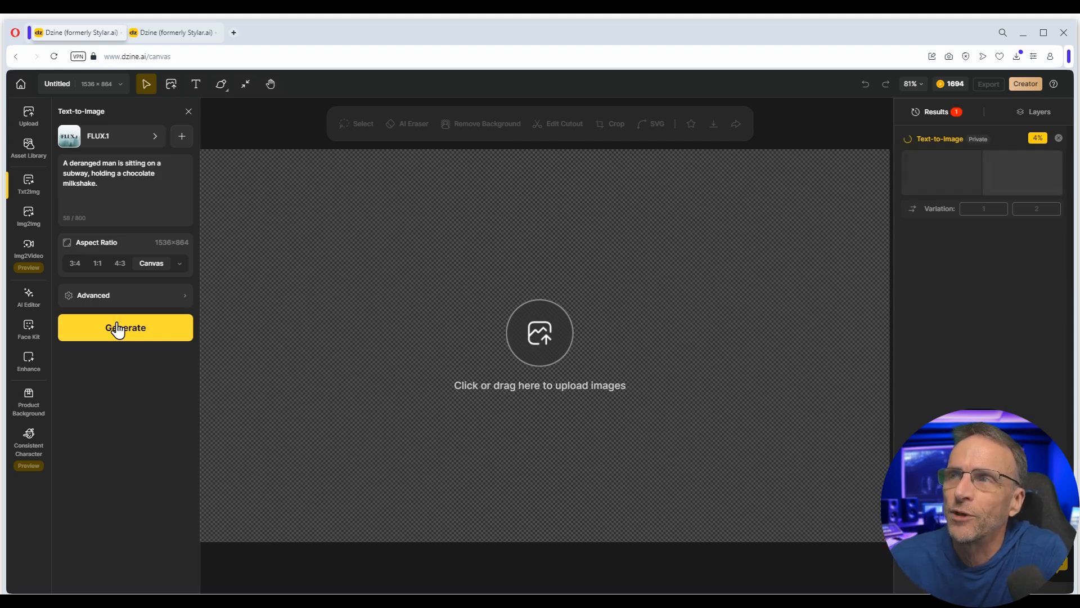
mouse_move(948, 171)
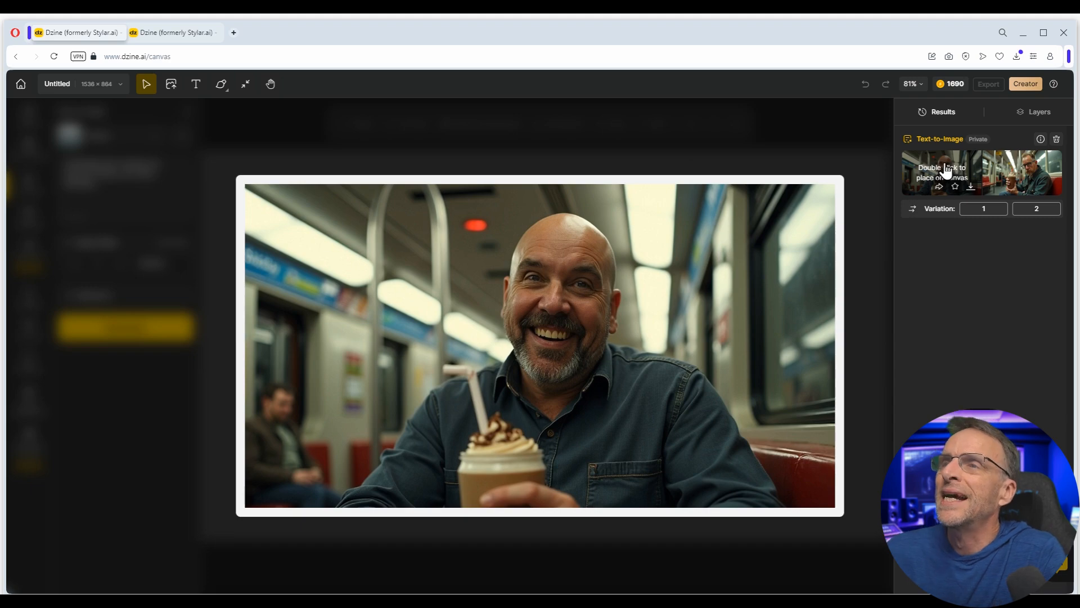
mouse_move(1006, 170)
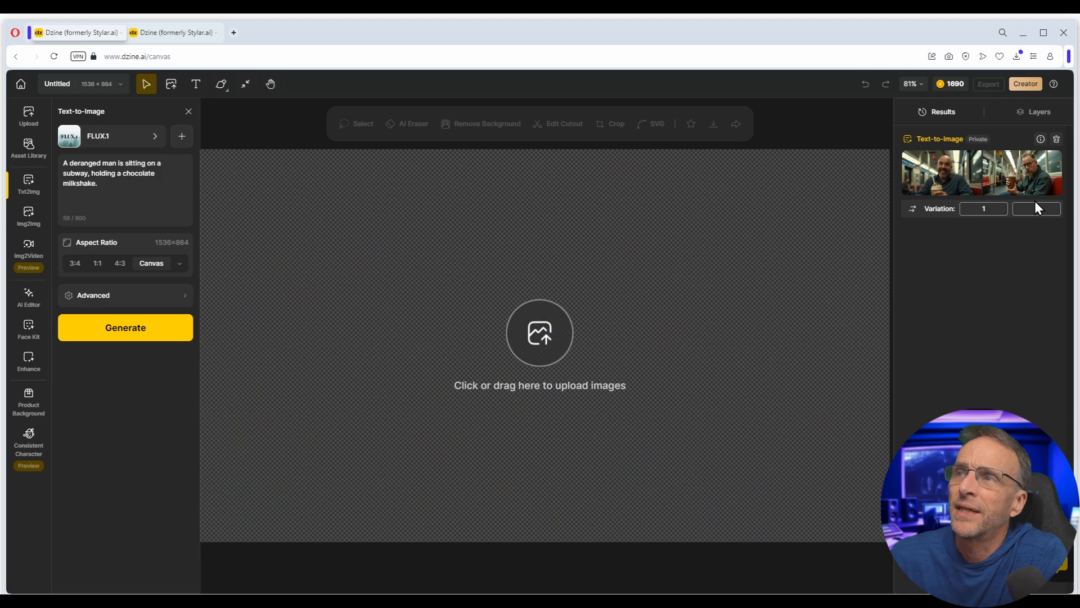
left_click(1036, 209)
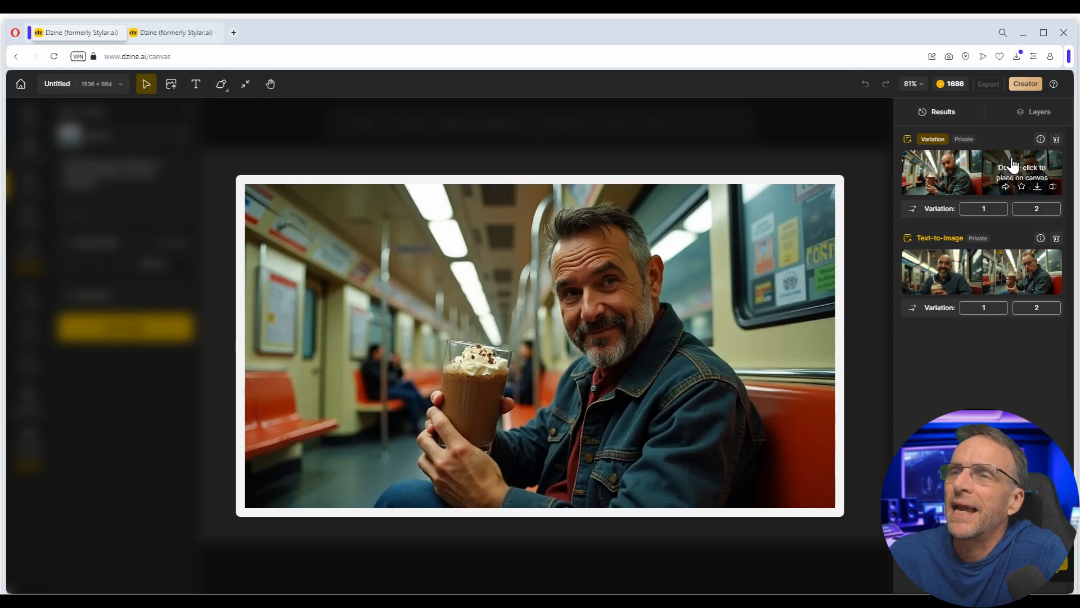
- Place the variation image on the 1536 × 864 canvas as Layer 1 and show the Layers panel
double_click(1013, 164)
left_click(1040, 116)
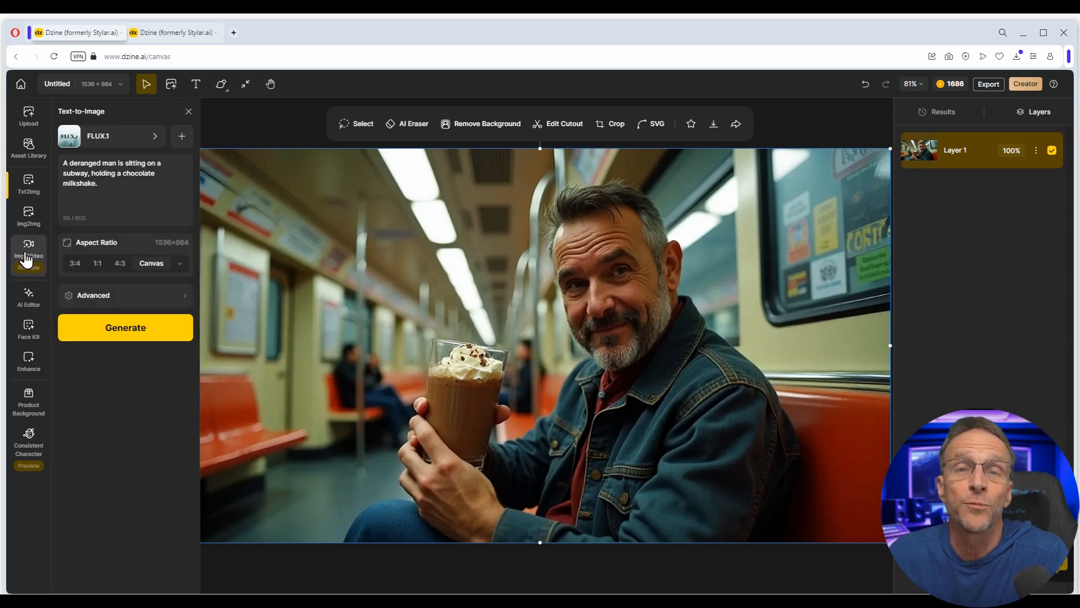
- Browse the AI Editor, Face Kit, Enhance and Product Background tools, ending in Image-to-Image
left_click(30, 301)
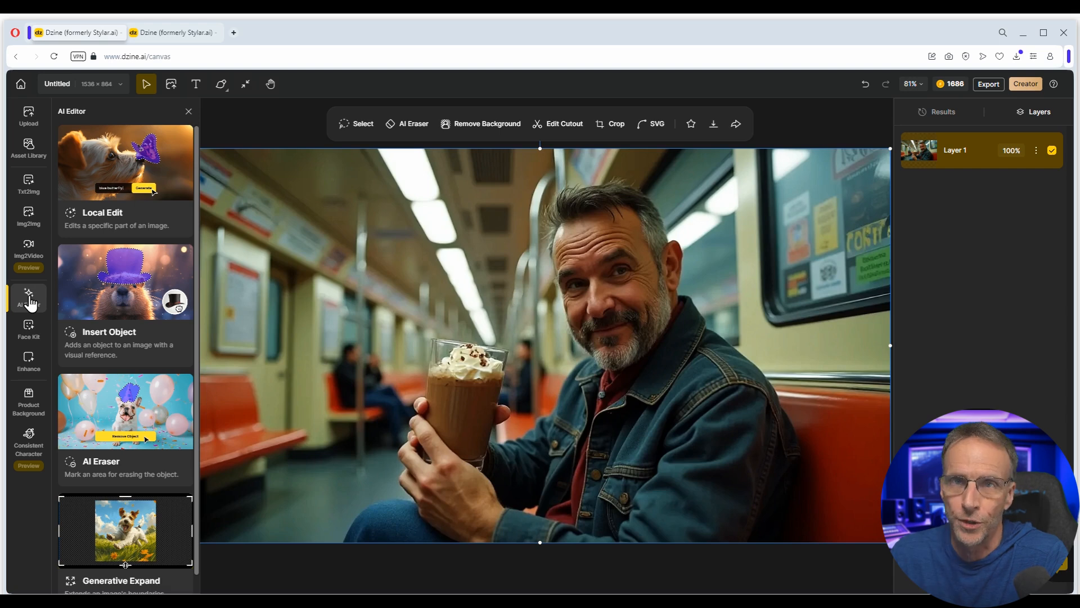
left_click(29, 328)
left_click(29, 370)
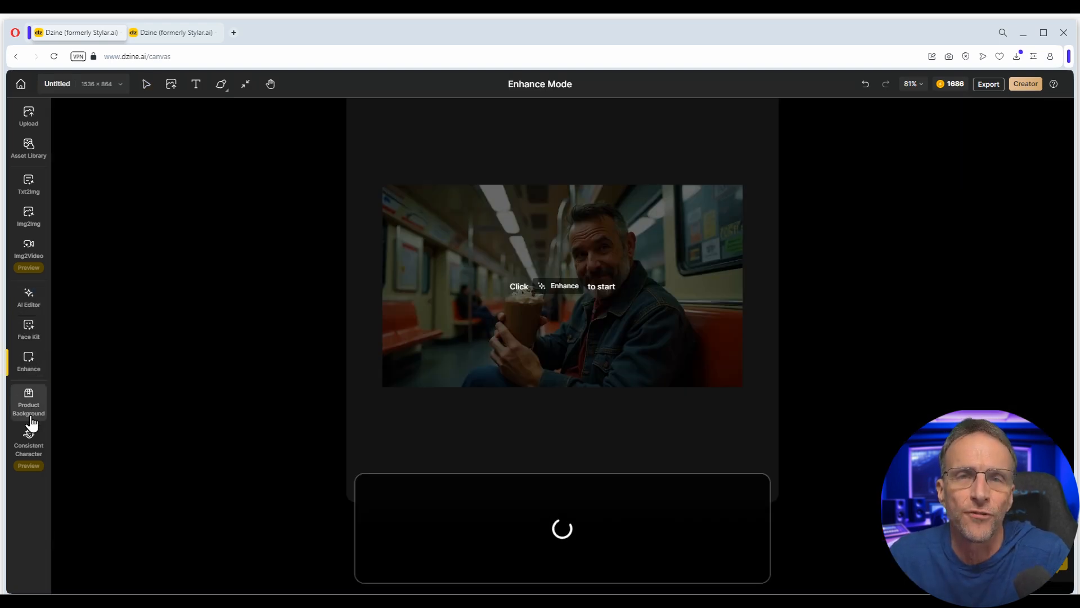
left_click(30, 416)
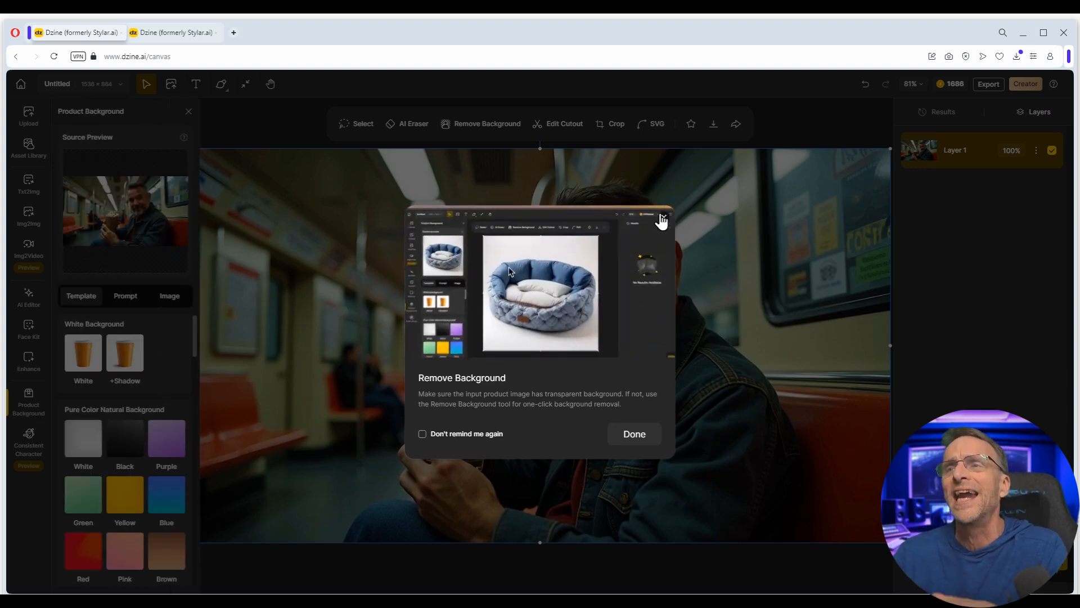
left_click(663, 219)
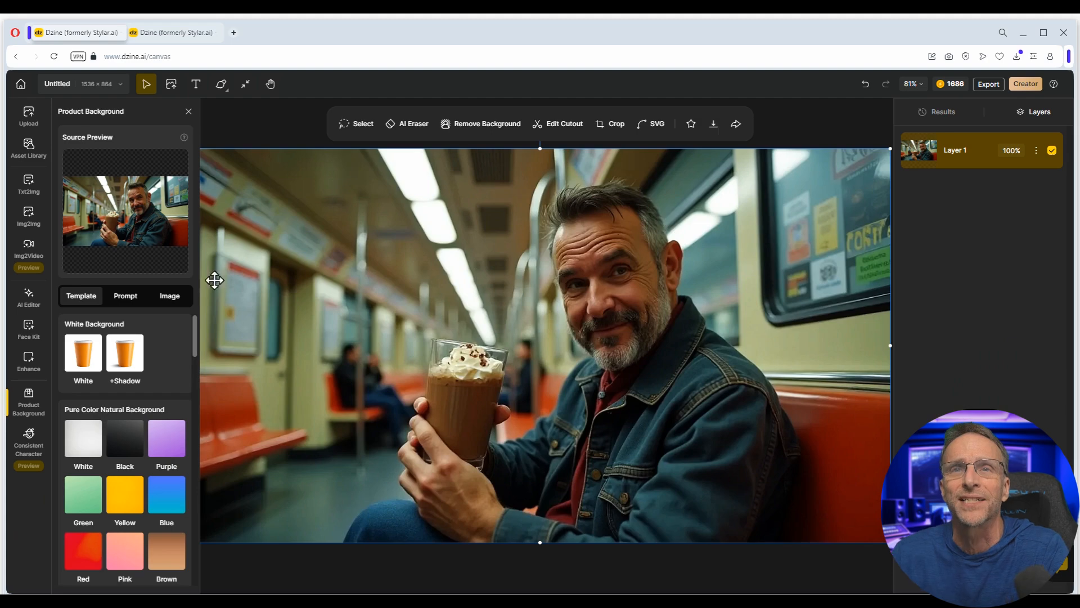
left_click(29, 188)
left_click(33, 222)
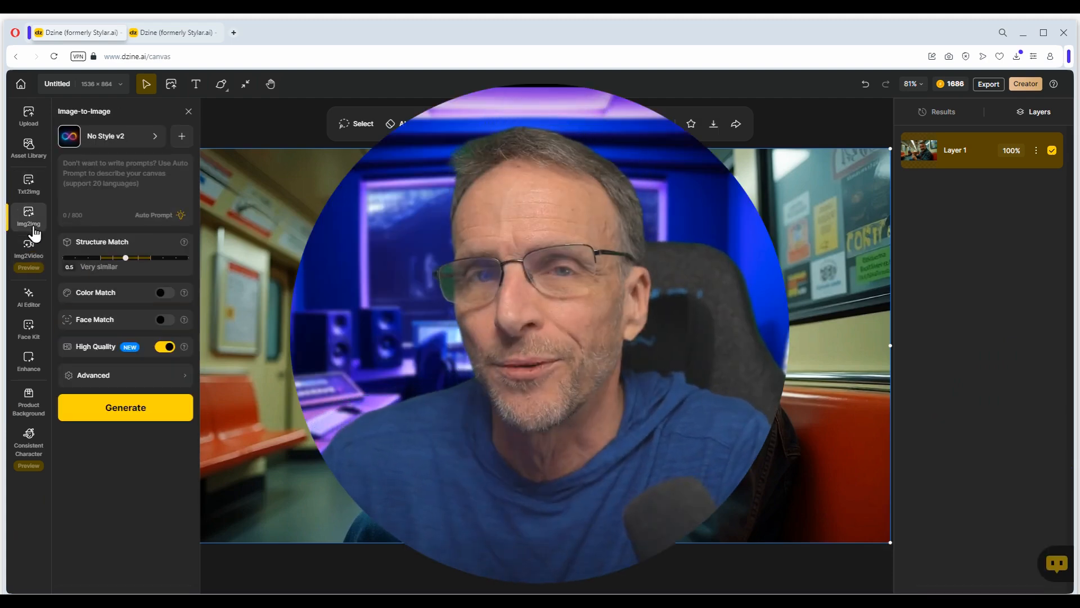
- From My Styles in the Img2Img style picker, start creating a new Quick Style
left_click(107, 136)
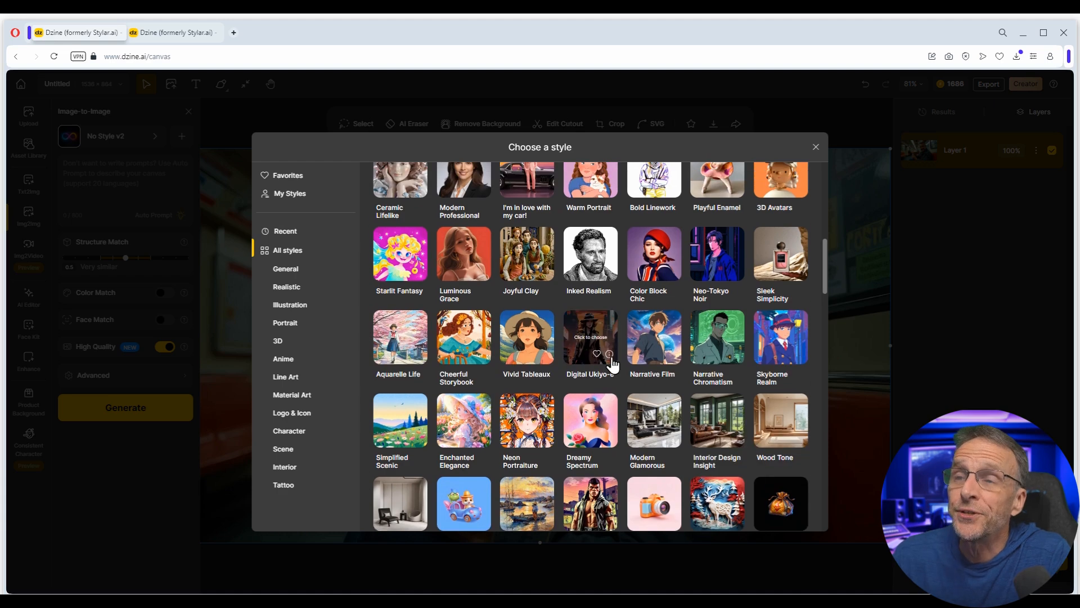
scroll(613, 365, "down", 10)
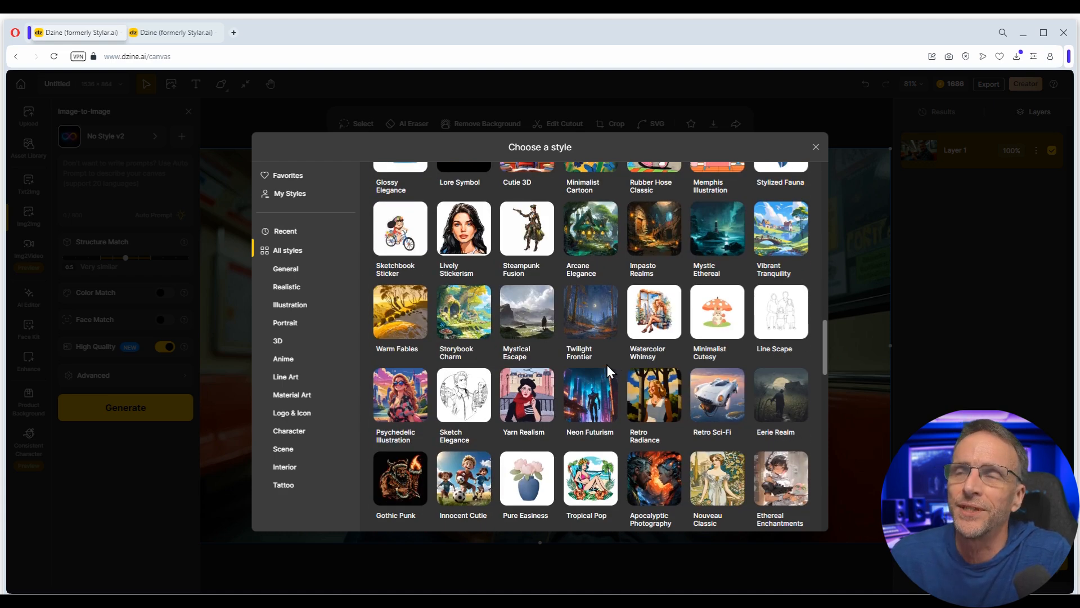
scroll(607, 365, "up", 10)
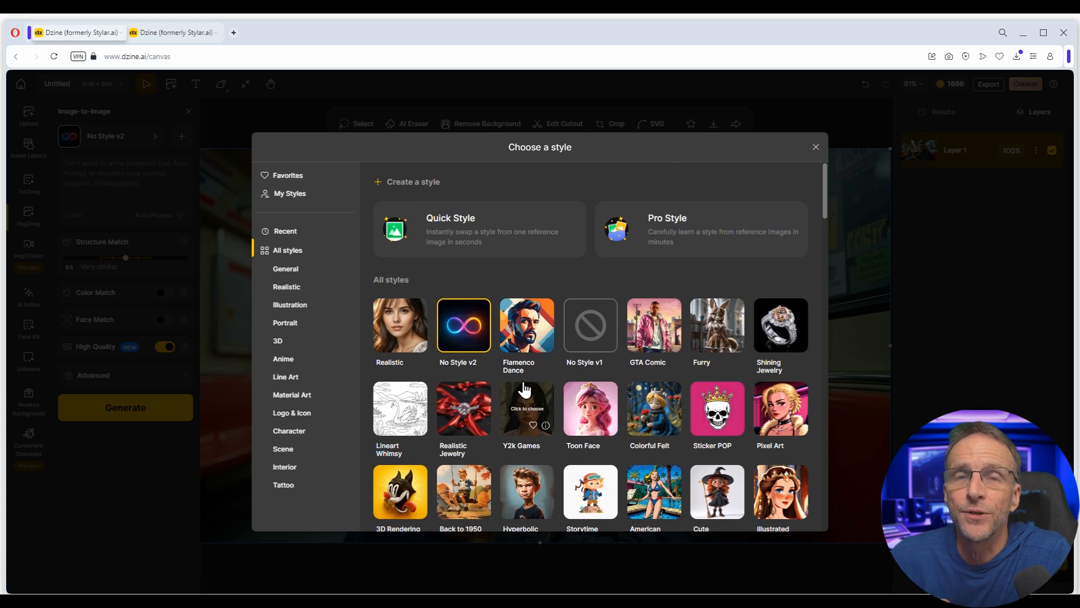
left_click(302, 201)
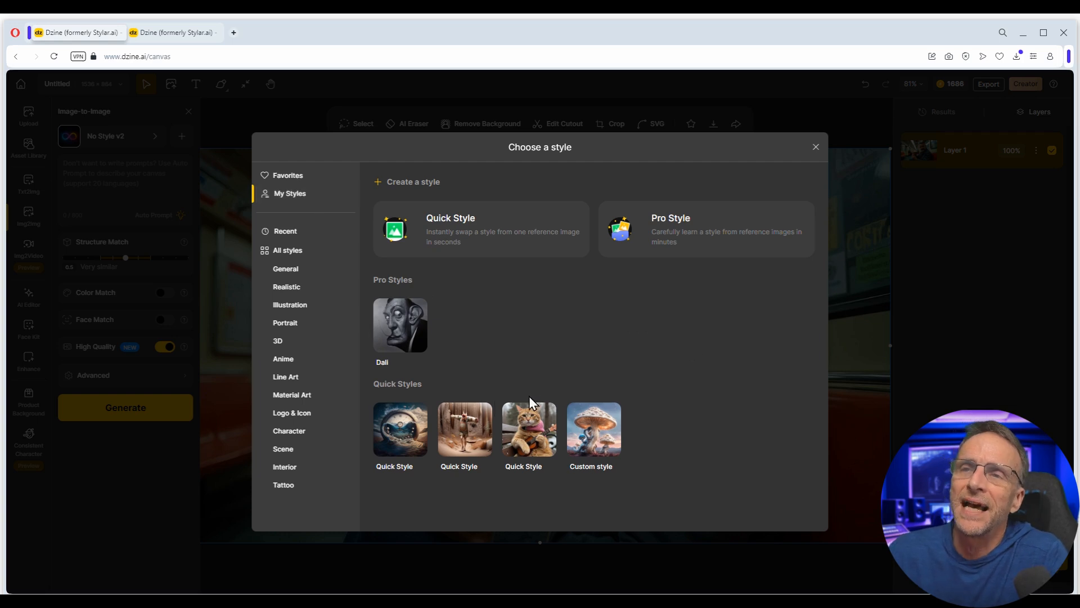
mouse_move(604, 434)
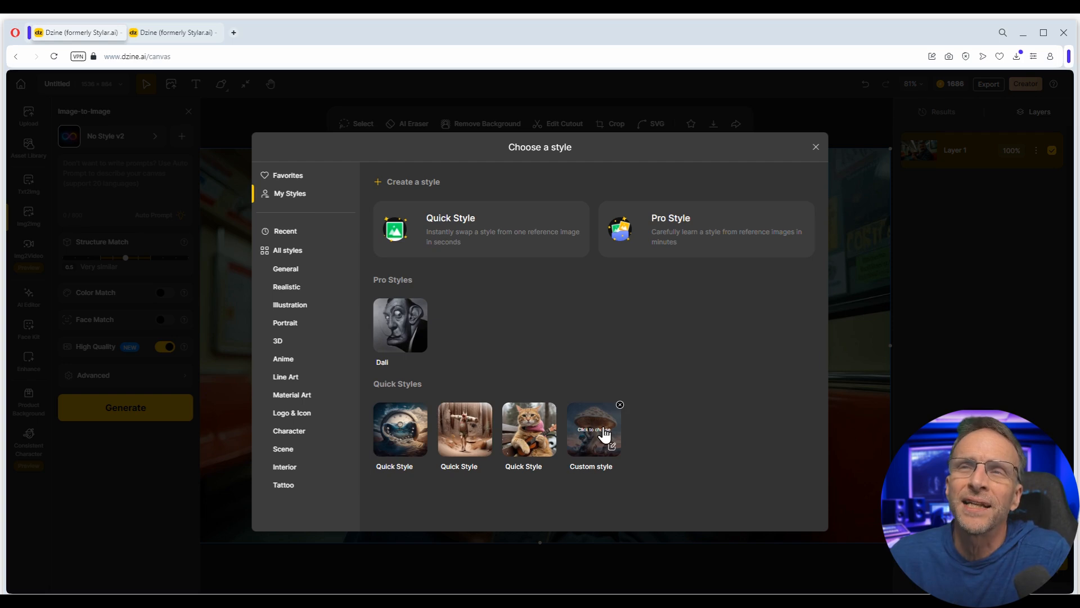
mouse_move(380, 332)
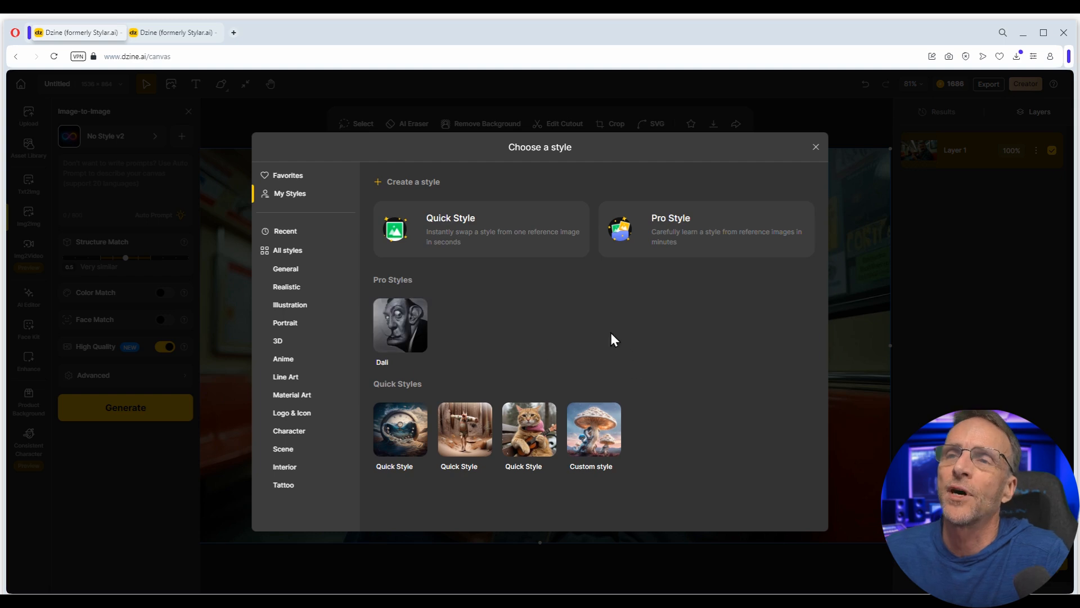
left_click(472, 229)
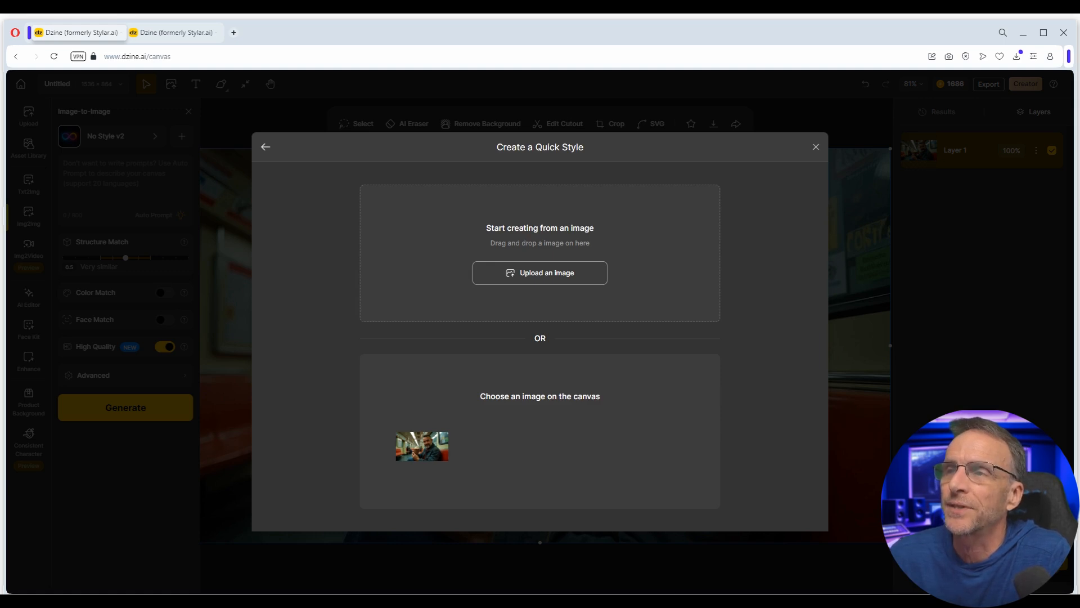
- Make a Quick Style from the dinner-table painting and generate Image-to-Image results with Auto Prompt and Face Match
key("alt+Tab")
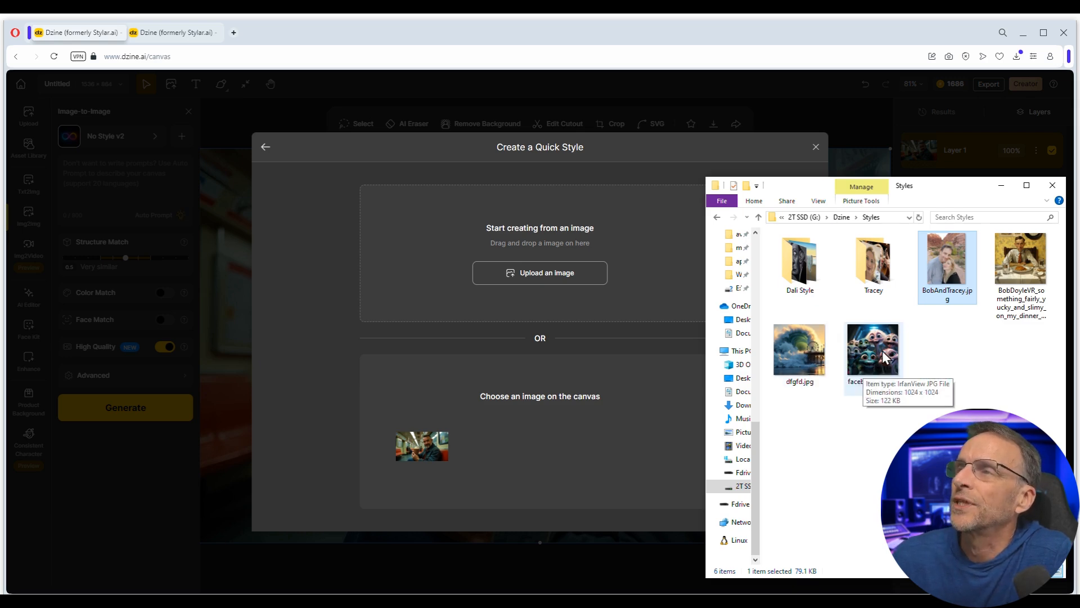
left_click_drag(1030, 264, 505, 279)
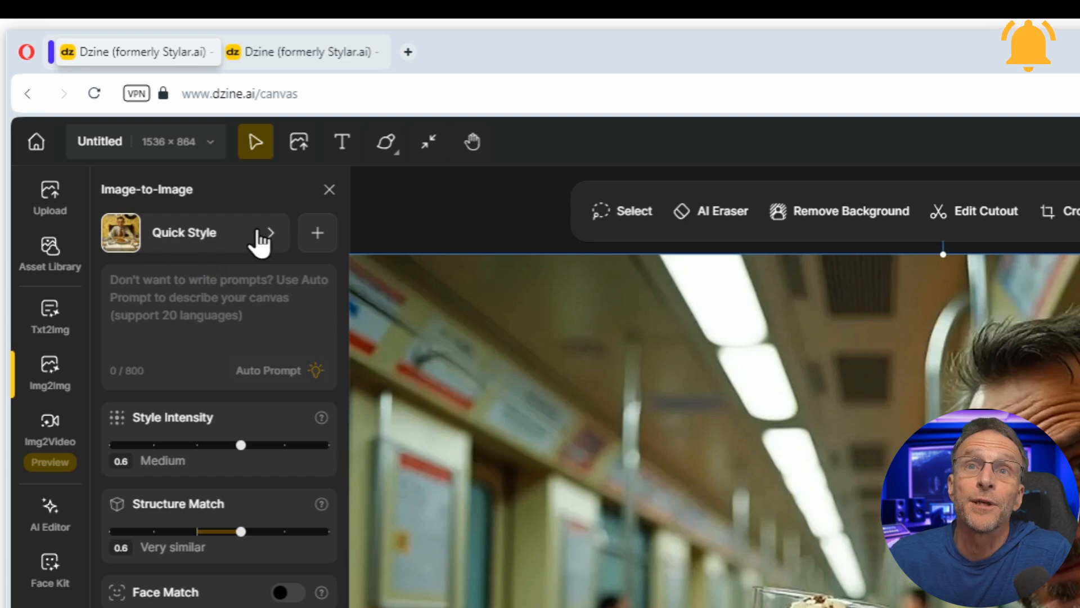
left_click(240, 376)
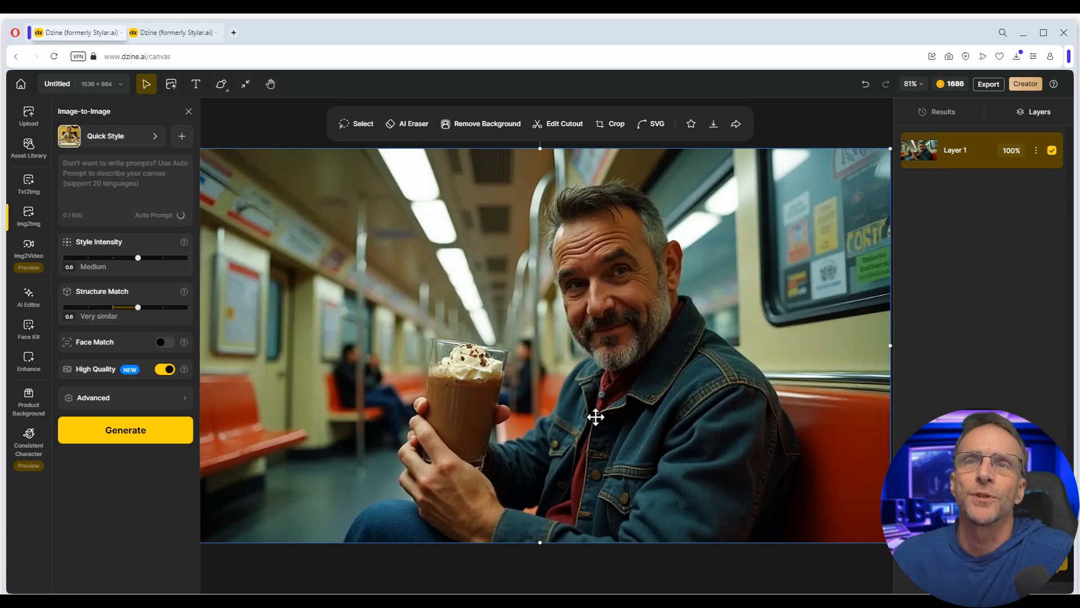
left_click(164, 343)
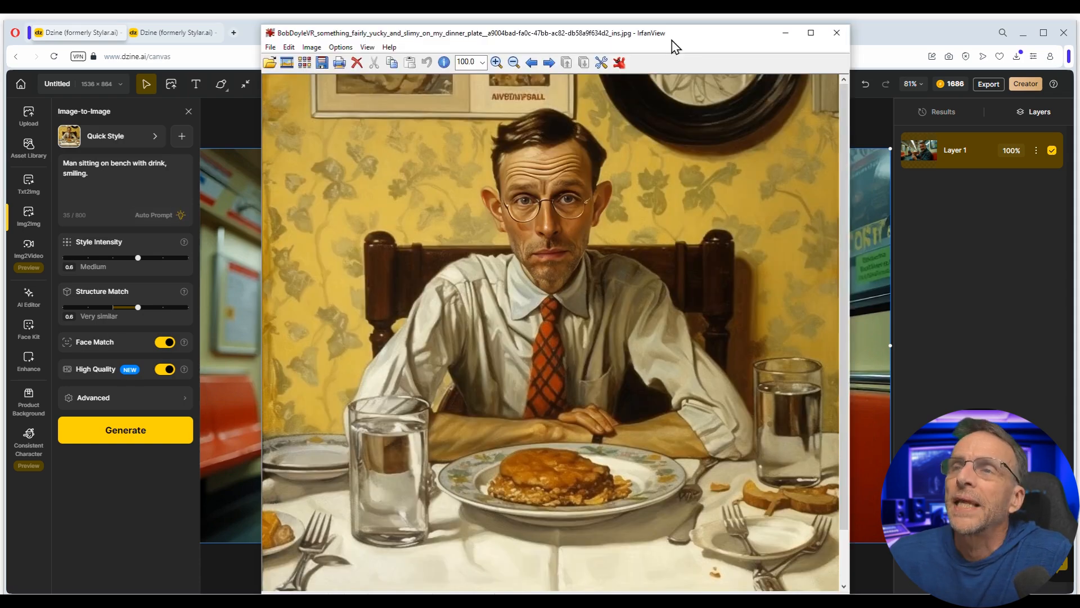
left_click_drag(670, 38, 660, 39)
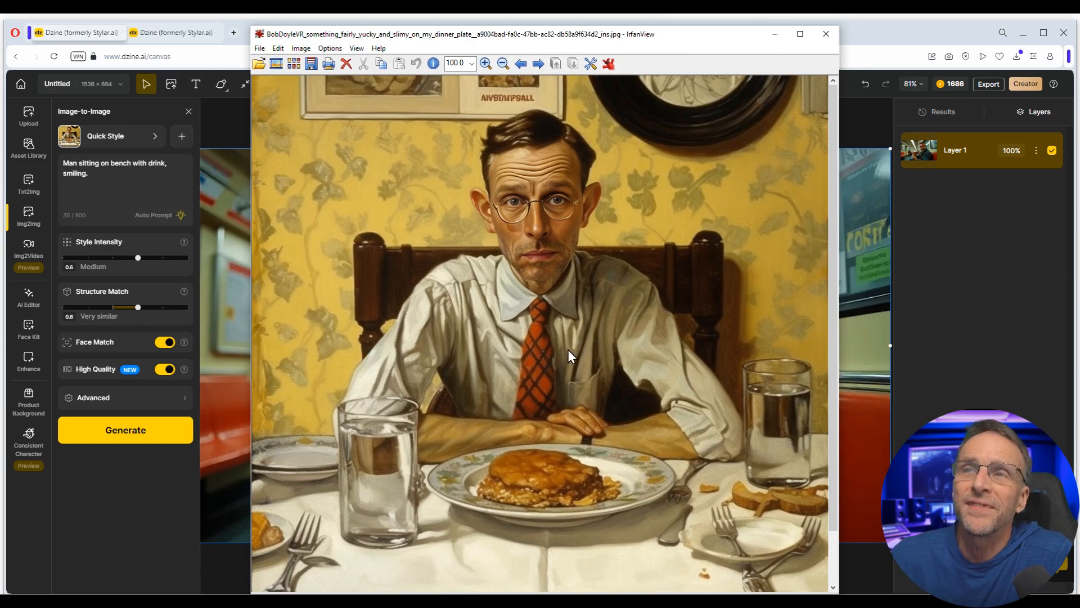
left_click(774, 34)
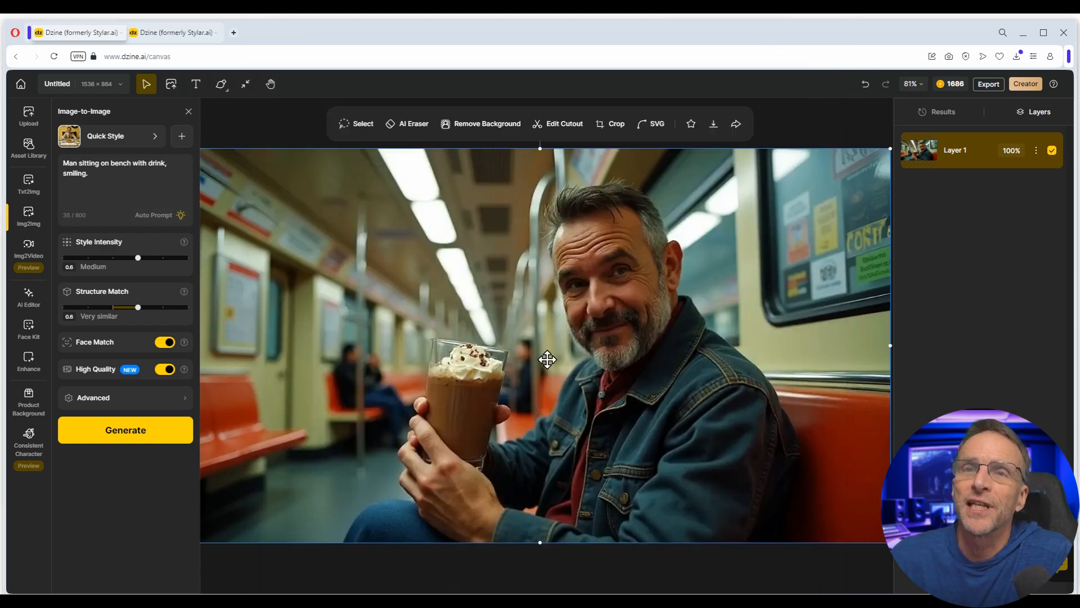
left_click(125, 430)
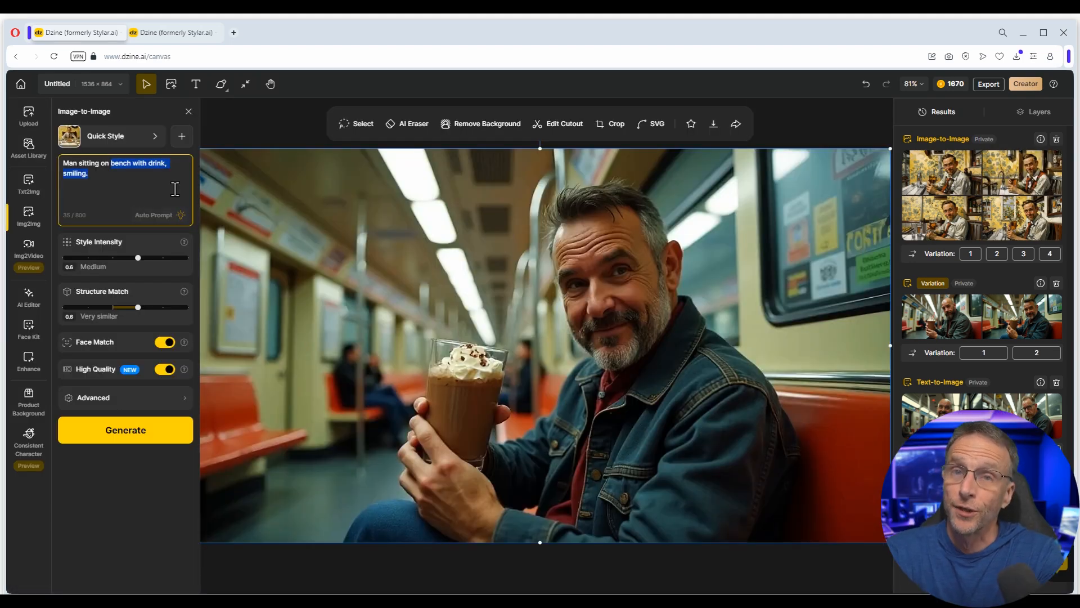
- Generate mushroom Custom-style results for 'a subway holding a chocolate milkshake' at intensity 0.8, then Structure Match 0.4
type("a subway holding a chocolate milkshake")
left_click(113, 136)
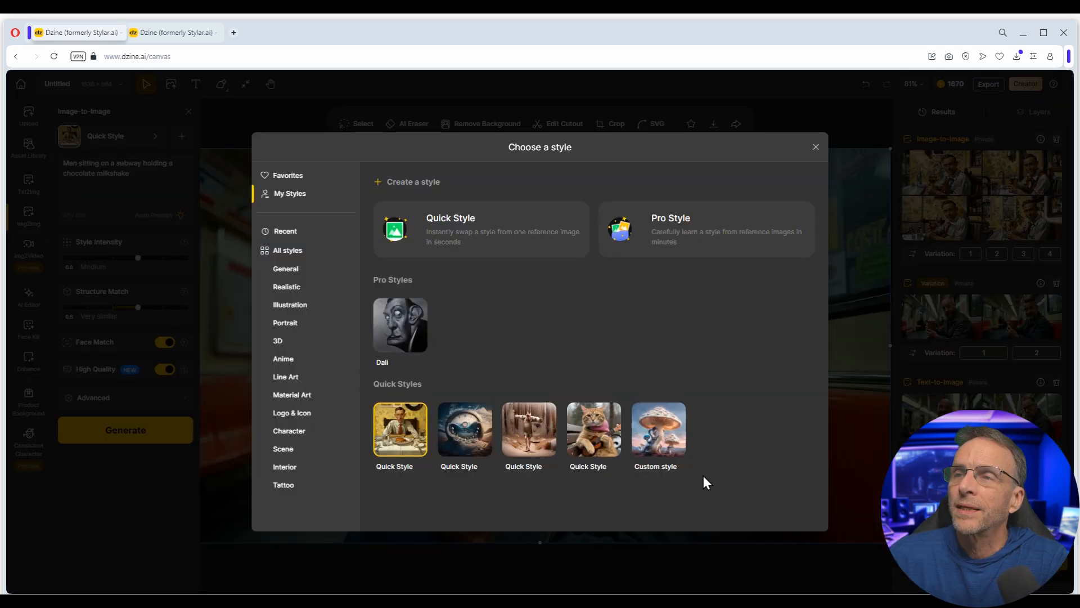
left_click(668, 429)
left_click_drag(145, 261, 160, 262)
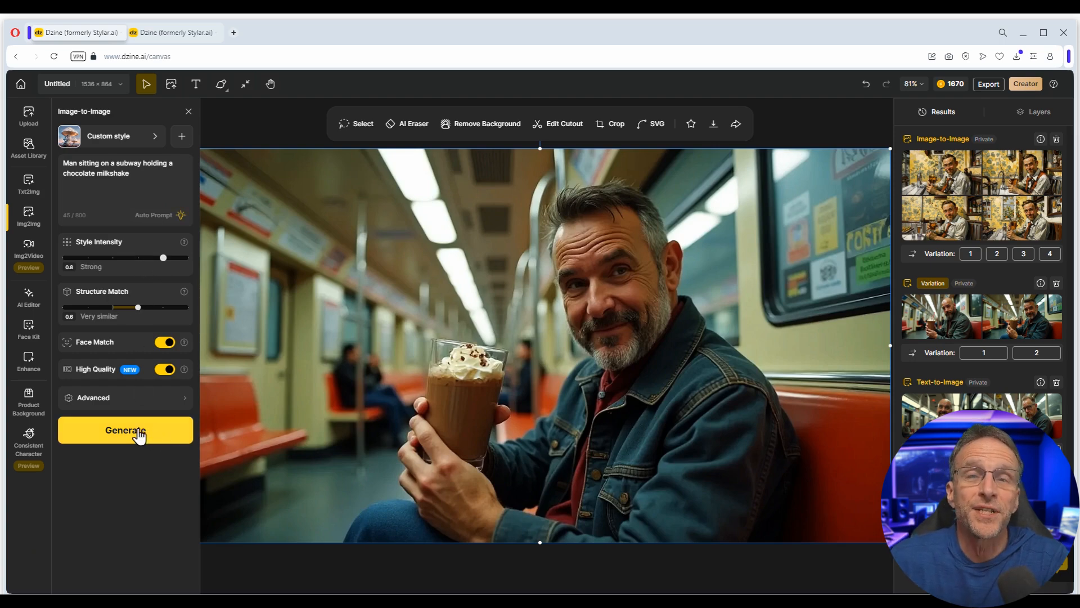
mouse_move(955, 184)
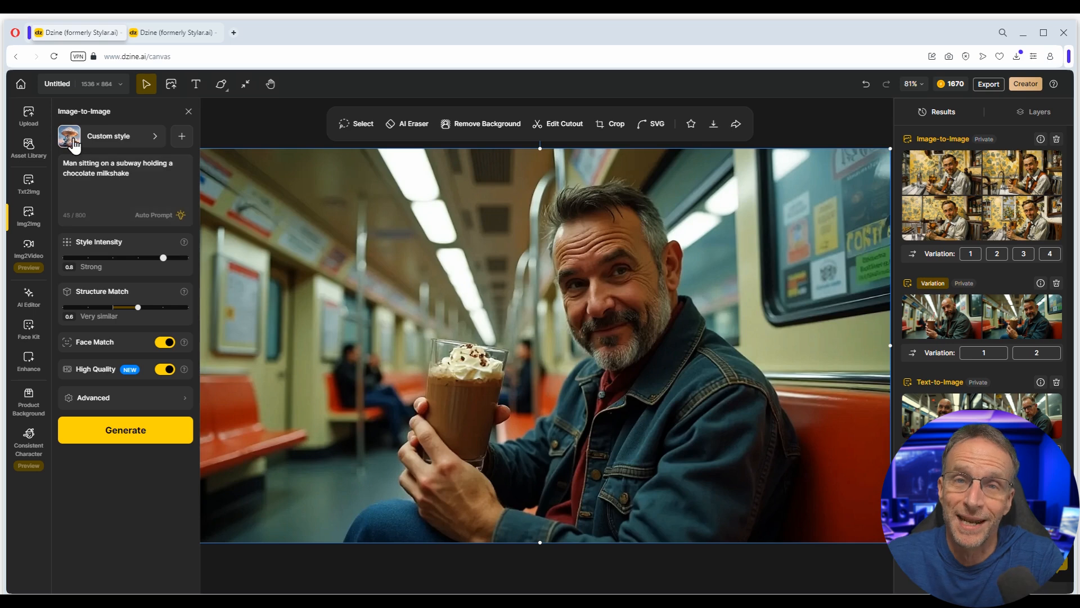
left_click(126, 431)
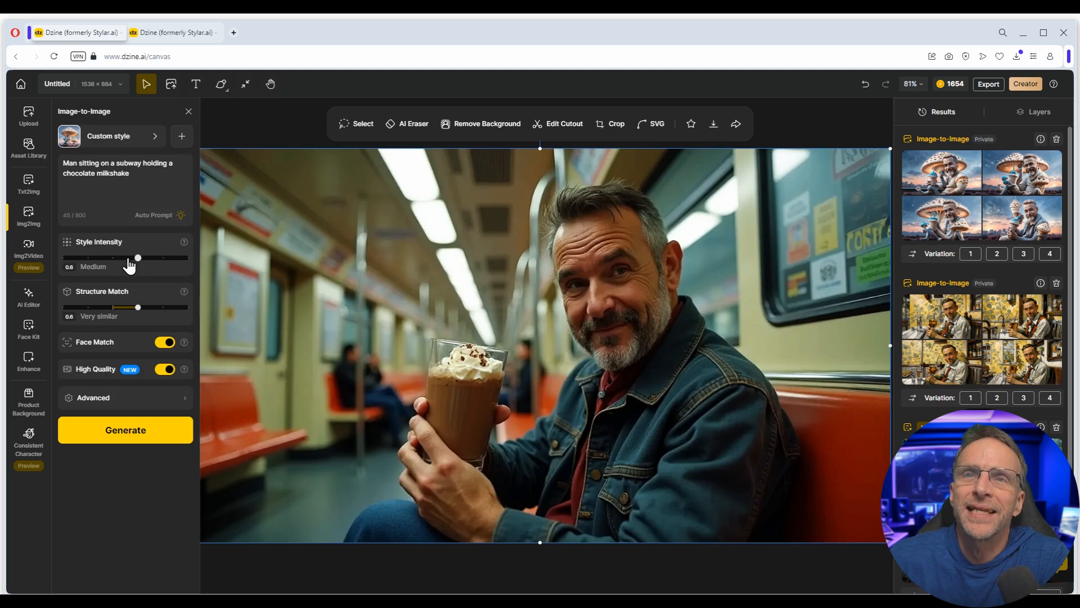
left_click_drag(138, 307, 114, 307)
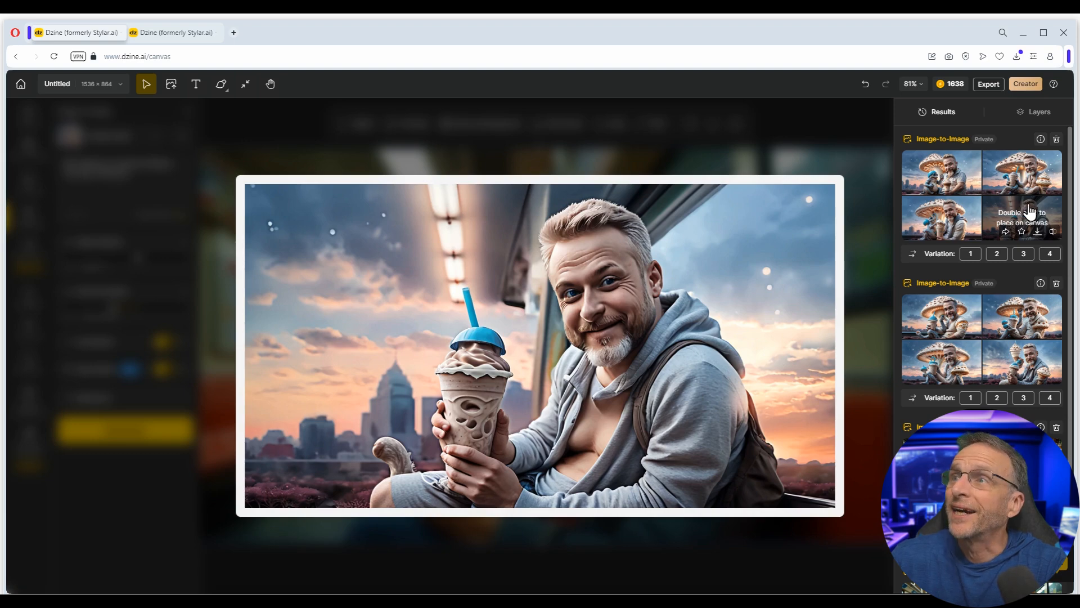
left_click(1034, 175)
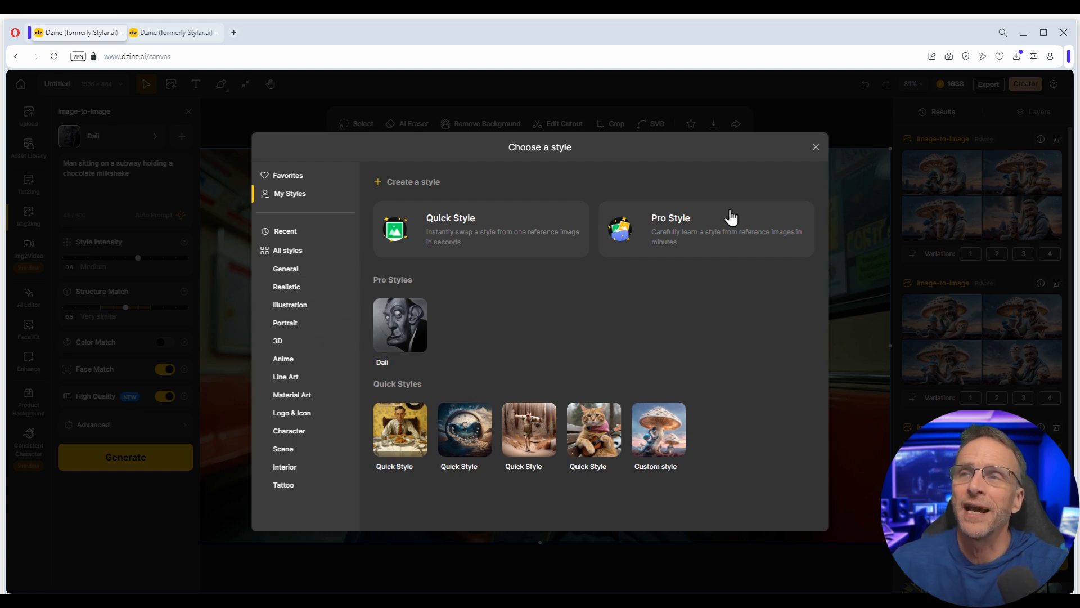
left_click(684, 227)
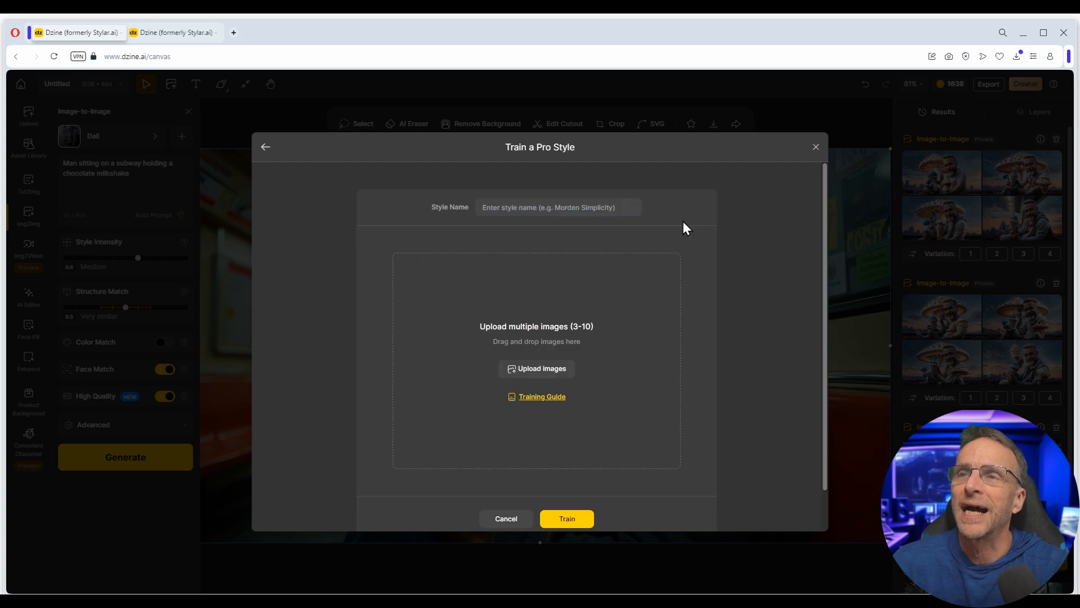
type("Dali")
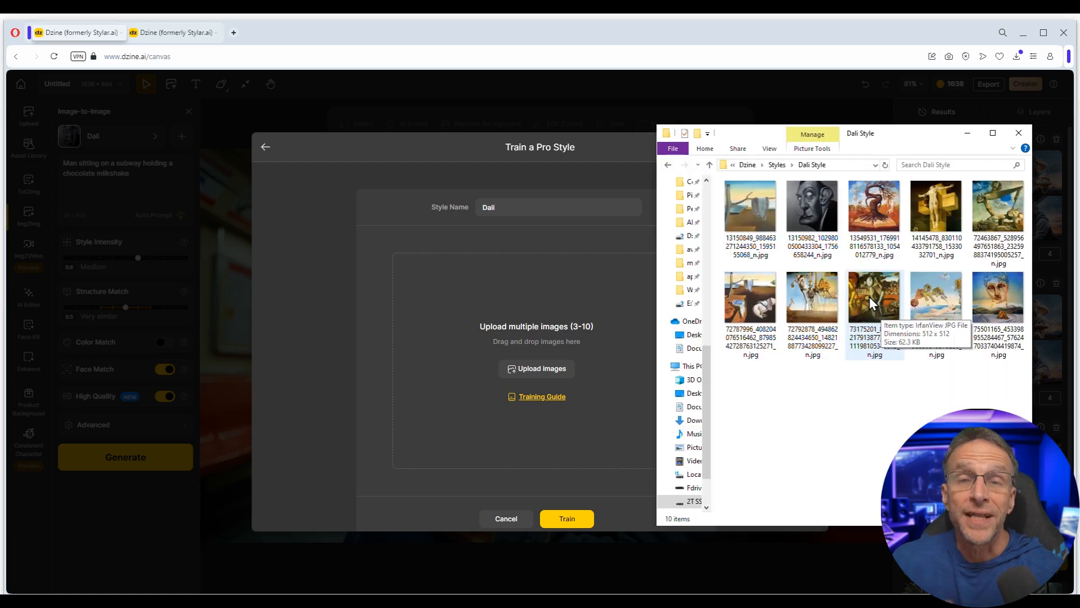
key("alt+Tab")
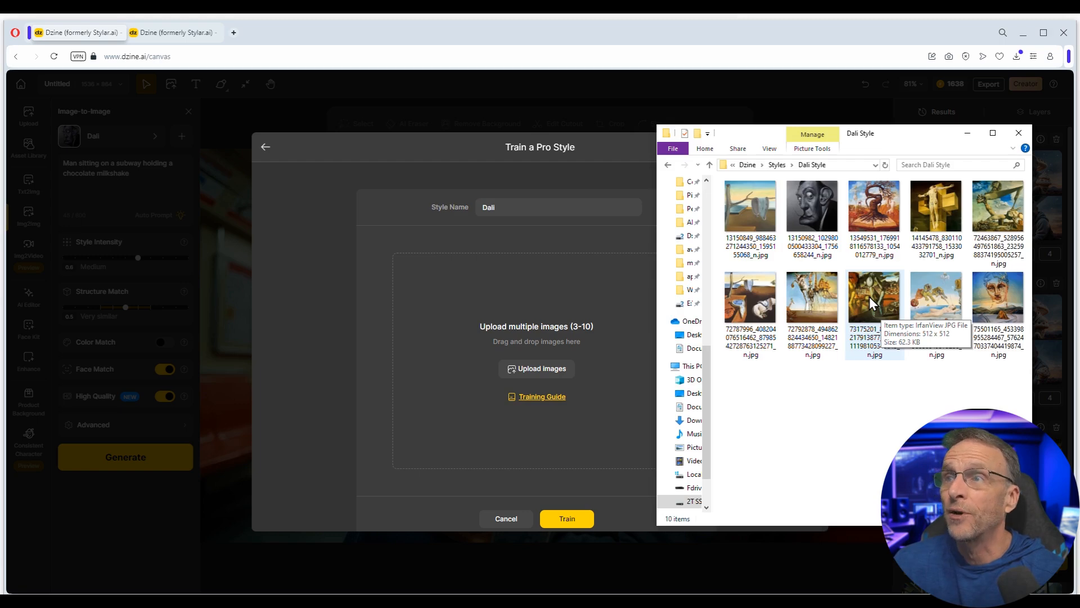
key("ctrl+a")
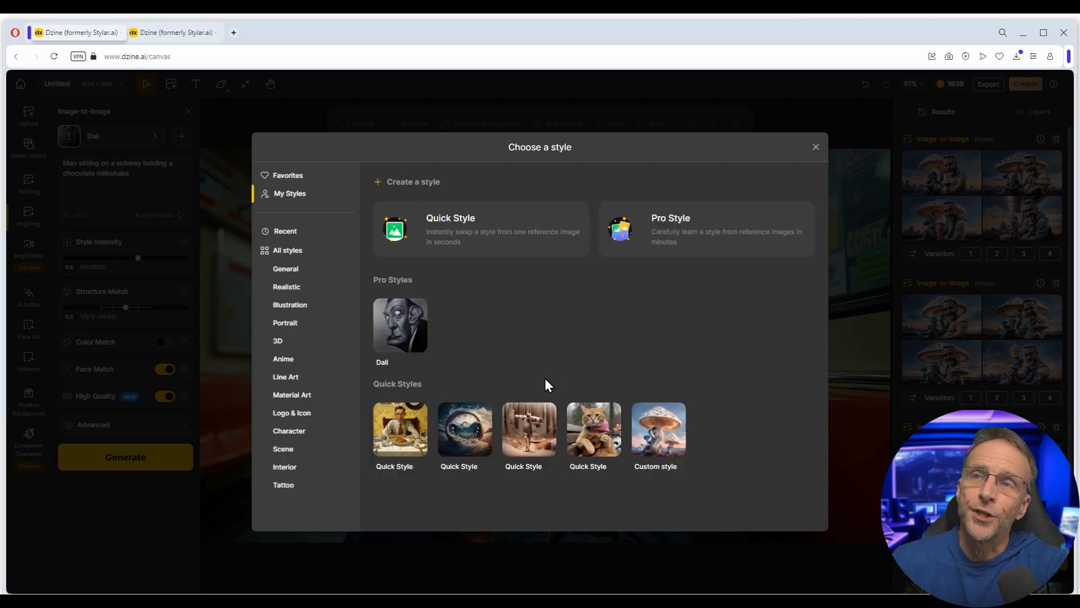
- Generate Dali pro style versions of the subway photo with adjusted intensity and Face Match off
left_click(405, 331)
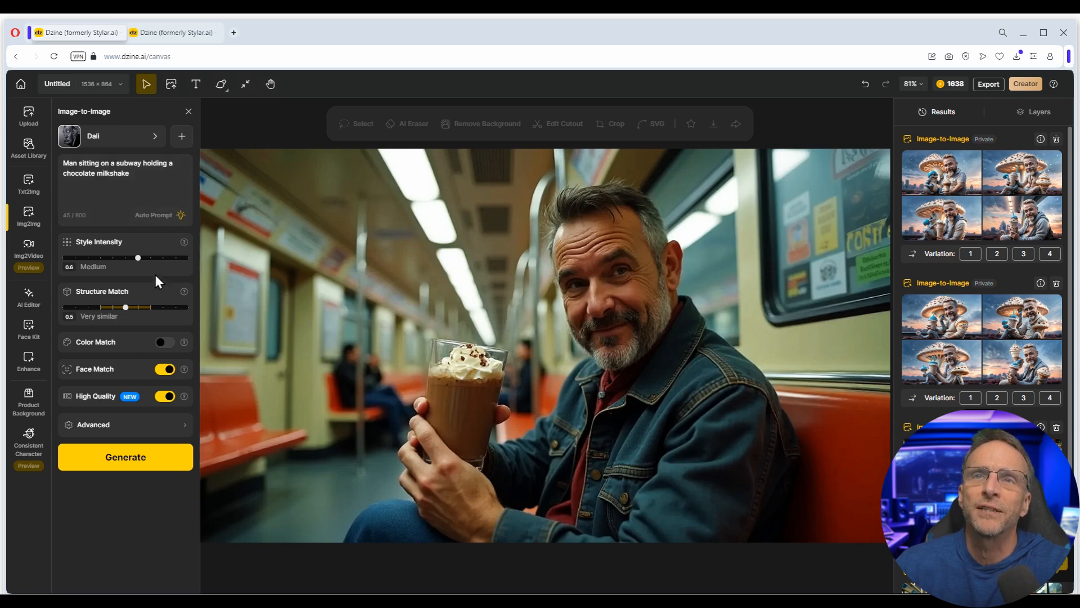
mouse_move(138, 258)
left_mouse_down()
mouse_move(125, 259)
mouse_move(151, 257)
left_mouse_up()
left_click(160, 376)
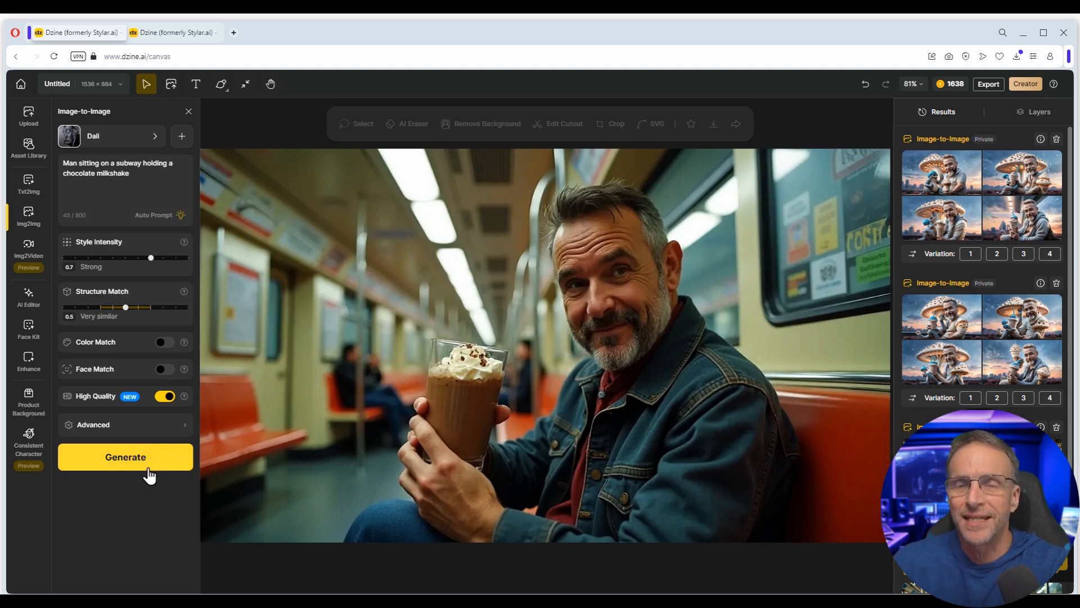
left_click(127, 468)
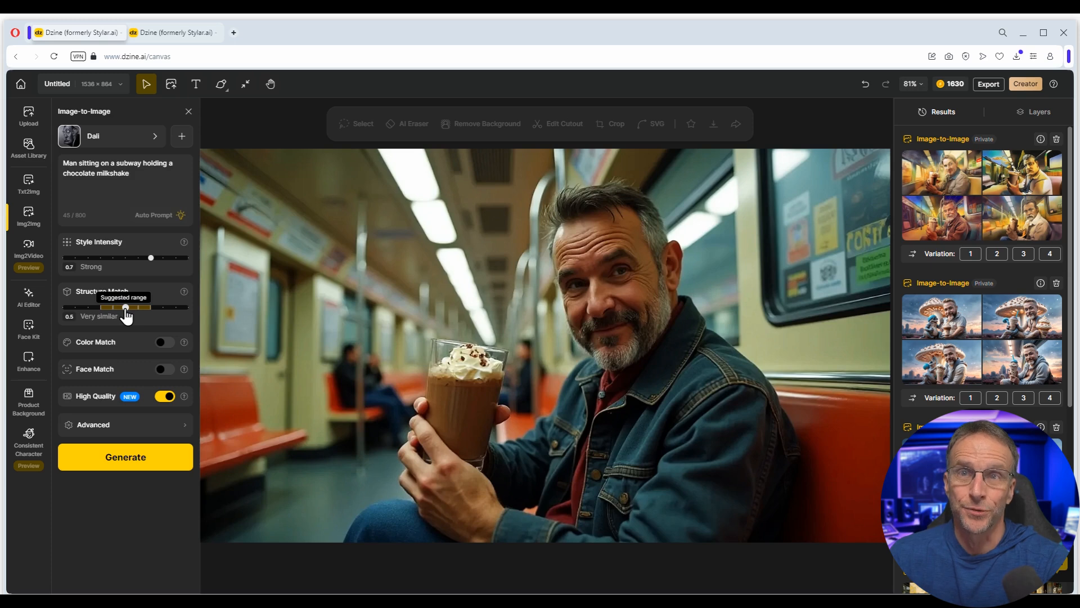
- Regenerate with Structure Match set to None and place the chosen Dali result on the canvas
left_click_drag(125, 307, 63, 308)
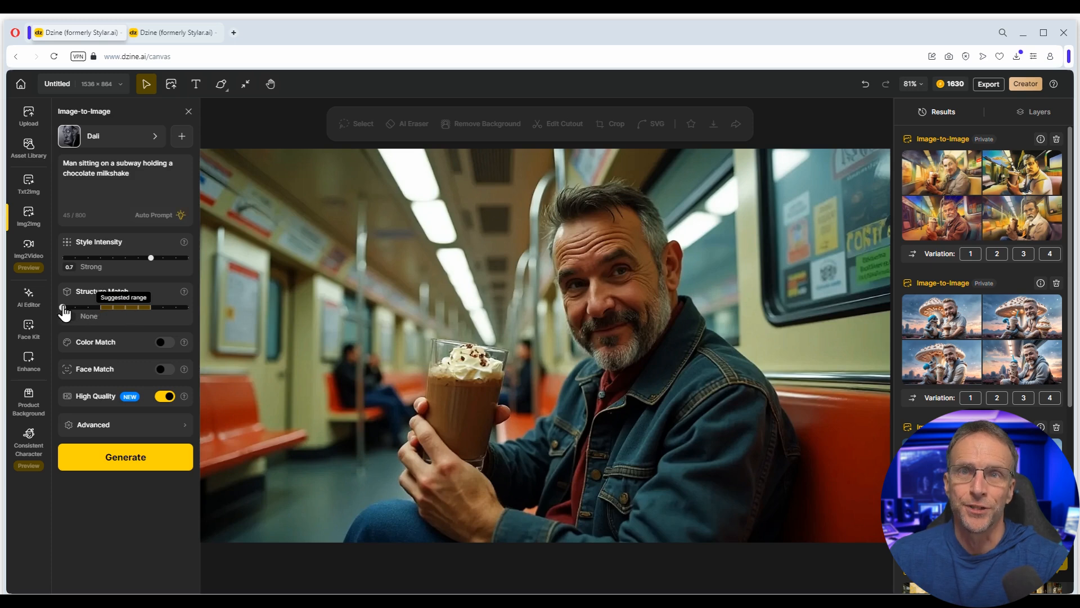
left_click(130, 470)
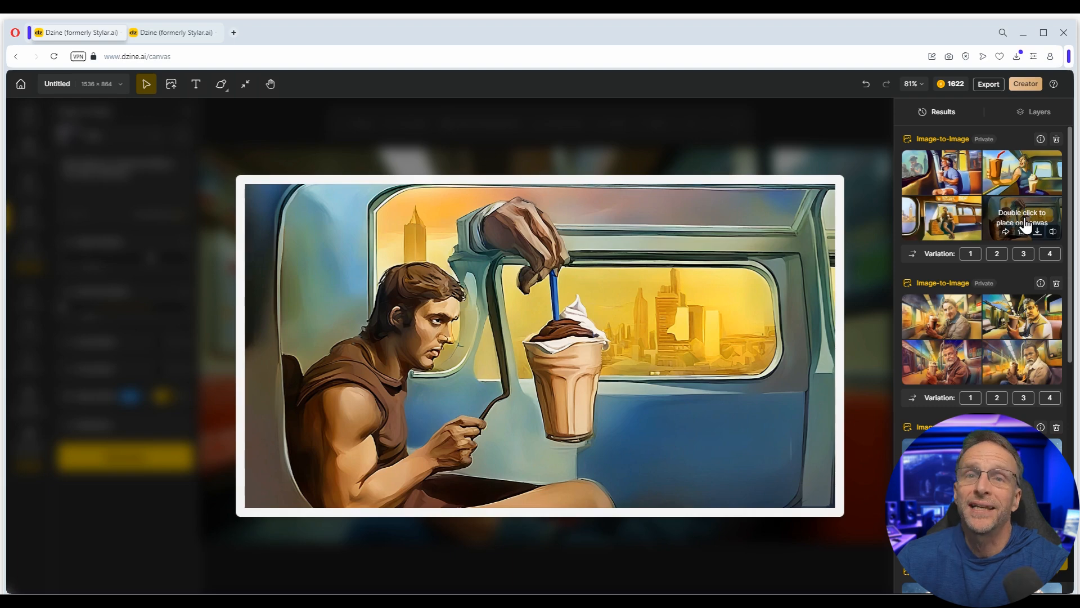
double_click(1025, 225)
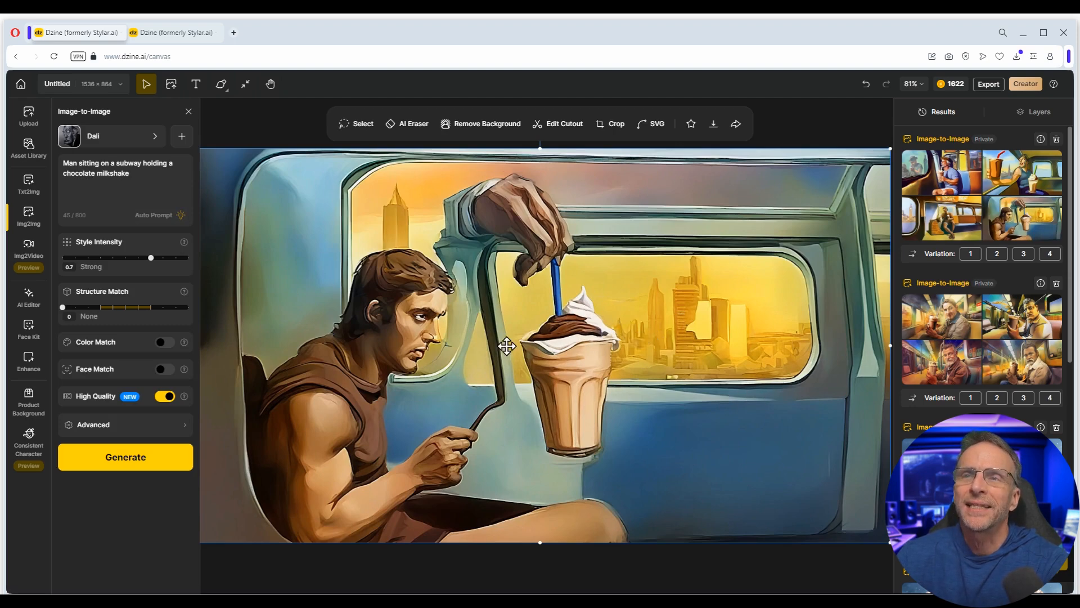
- Enhance the Dali-style subway image with Portrait Mode left off
mouse_move(32, 376)
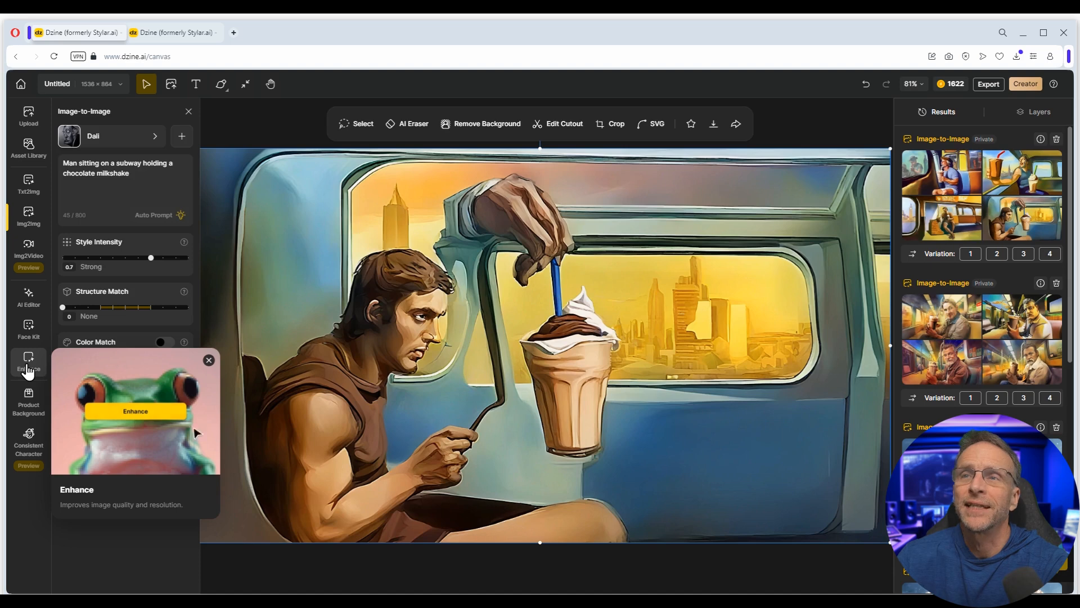
left_click(28, 371)
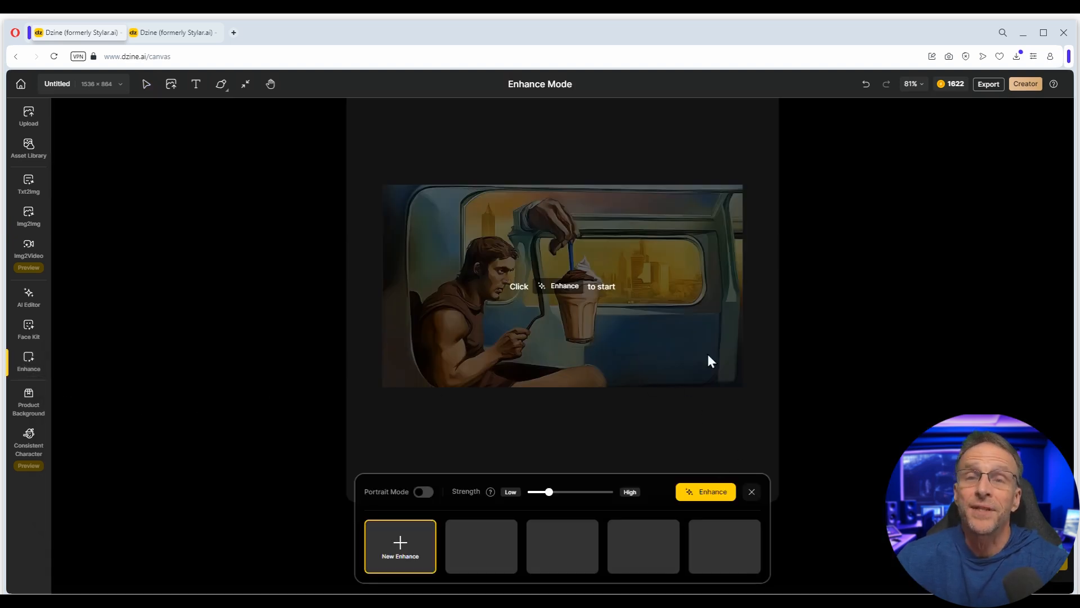
left_click(424, 494)
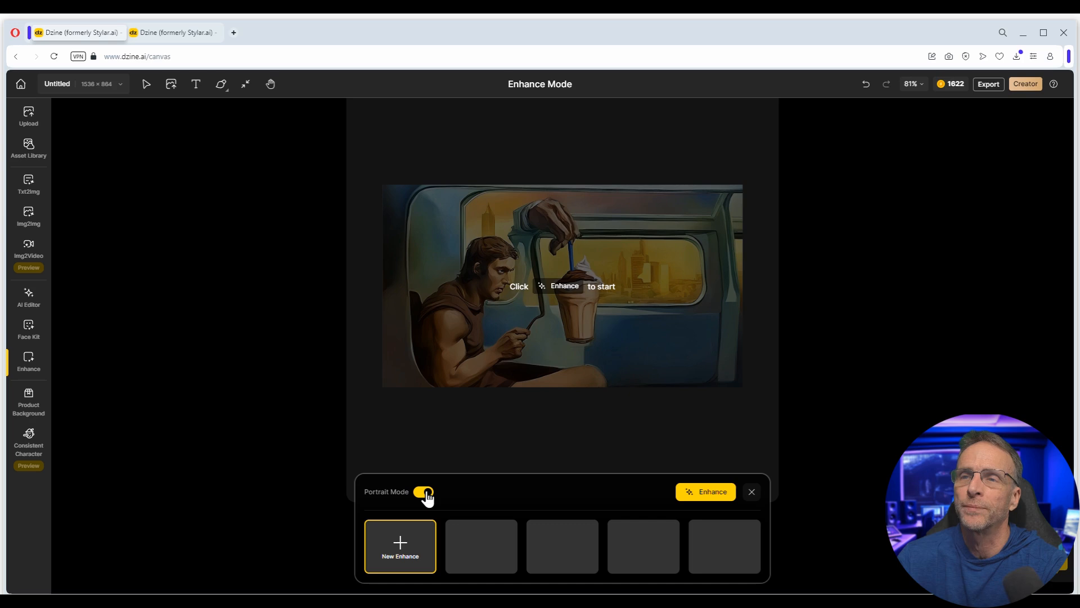
left_click(424, 492)
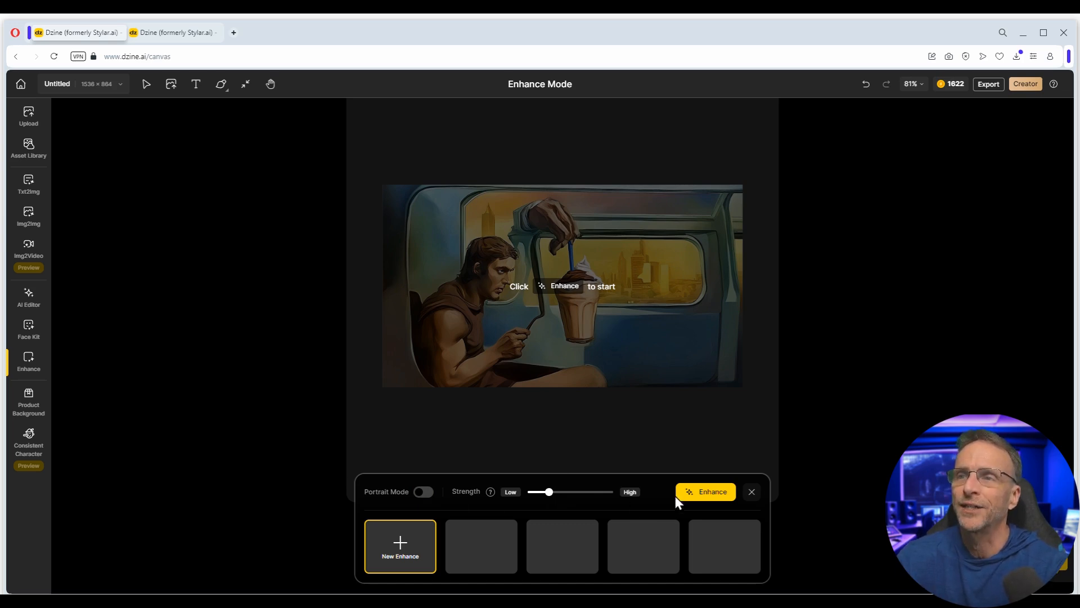
left_click(697, 494)
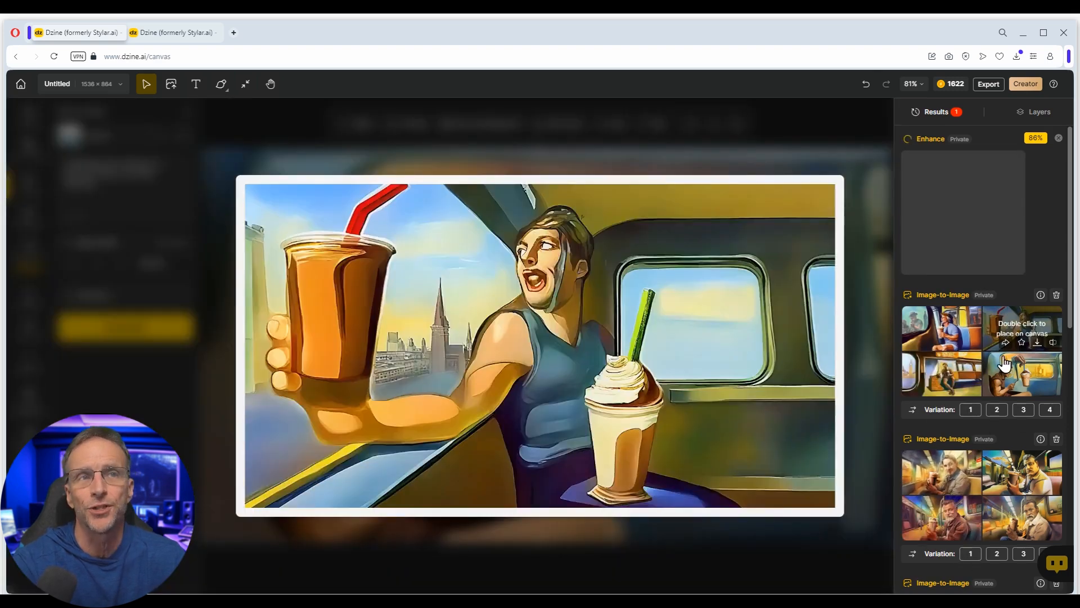
- Place the first Variation-set thumbnail of the man with a milkshake onto the canvas
mouse_move(1003, 364)
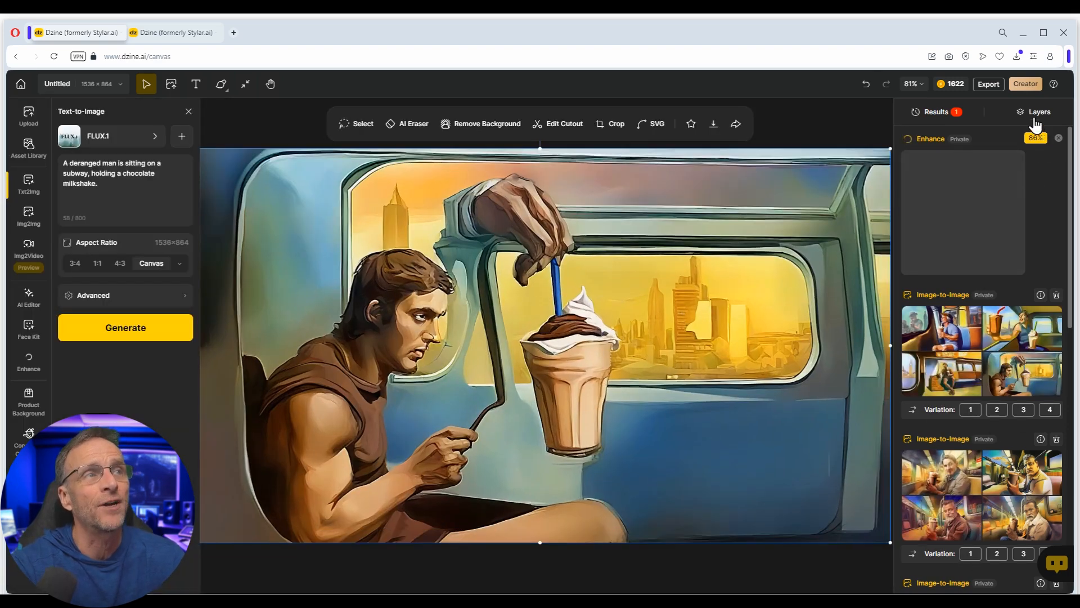
left_click(1035, 113)
left_click(951, 115)
scroll(958, 397, "down", 5)
scroll(959, 408, "down", 4)
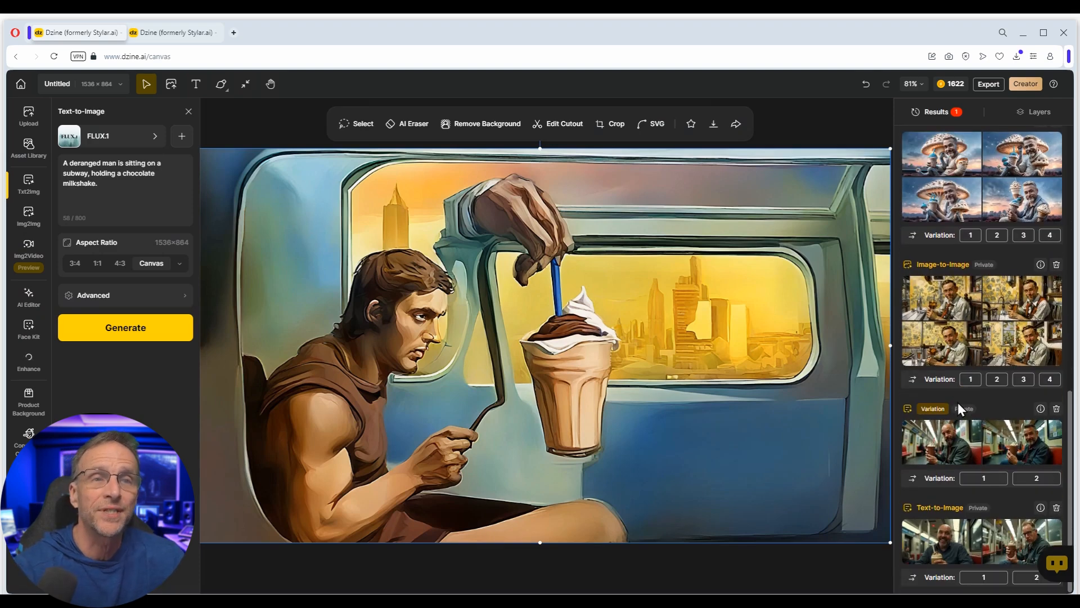
mouse_move(971, 445)
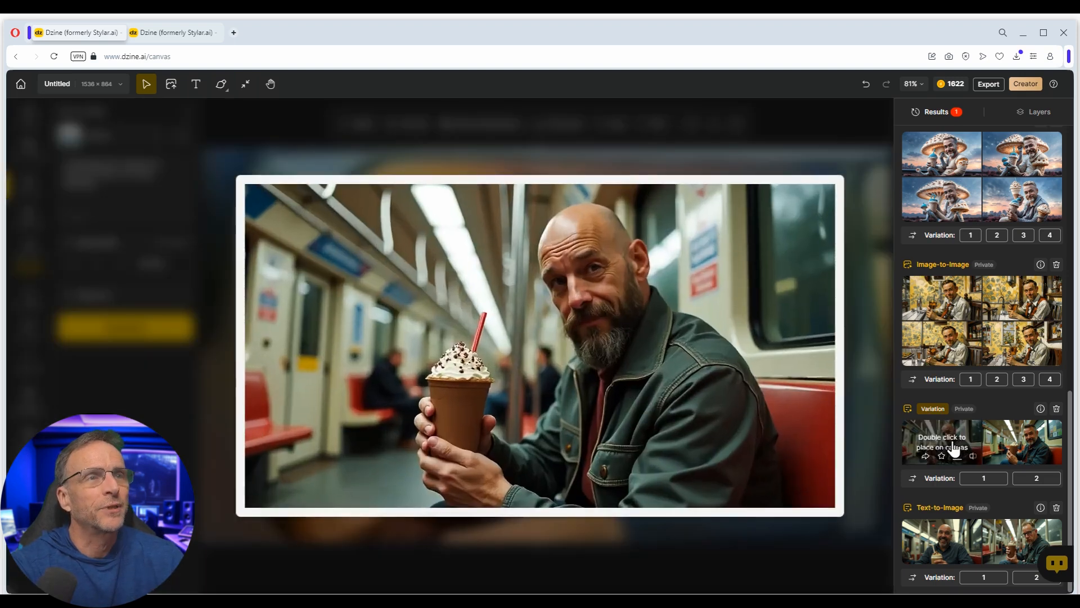
double_click(955, 447)
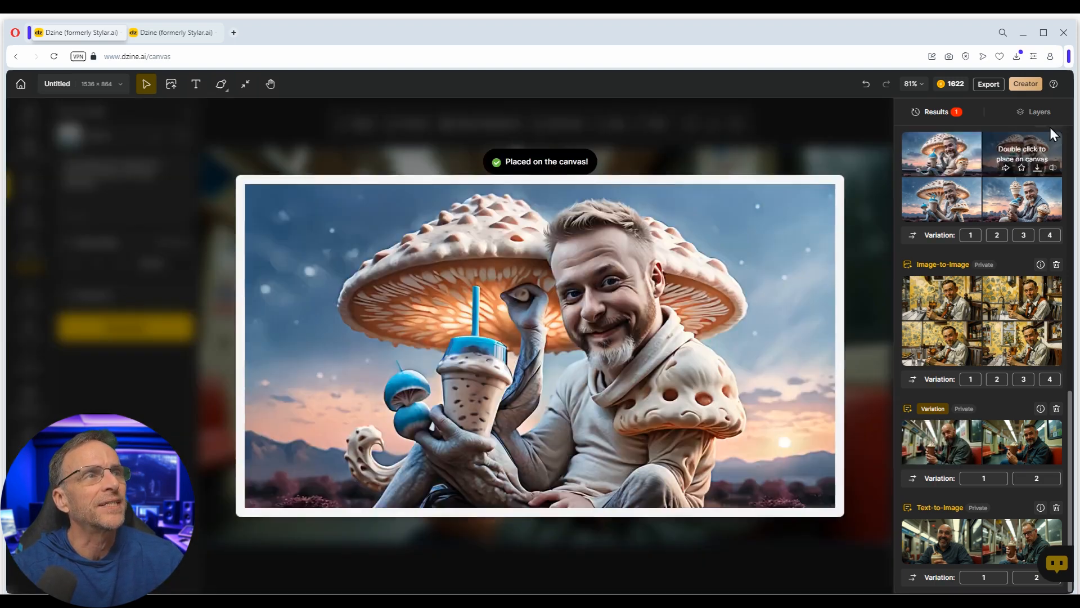
- Remove the background from the bald man's Layer 3 image
left_click(1035, 111)
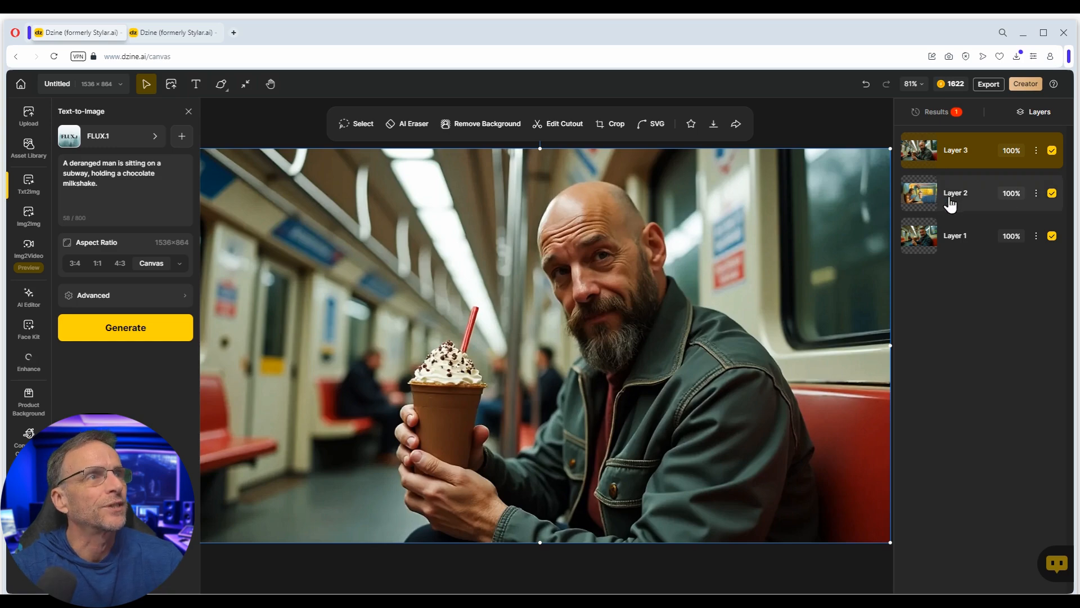
left_click(1052, 151)
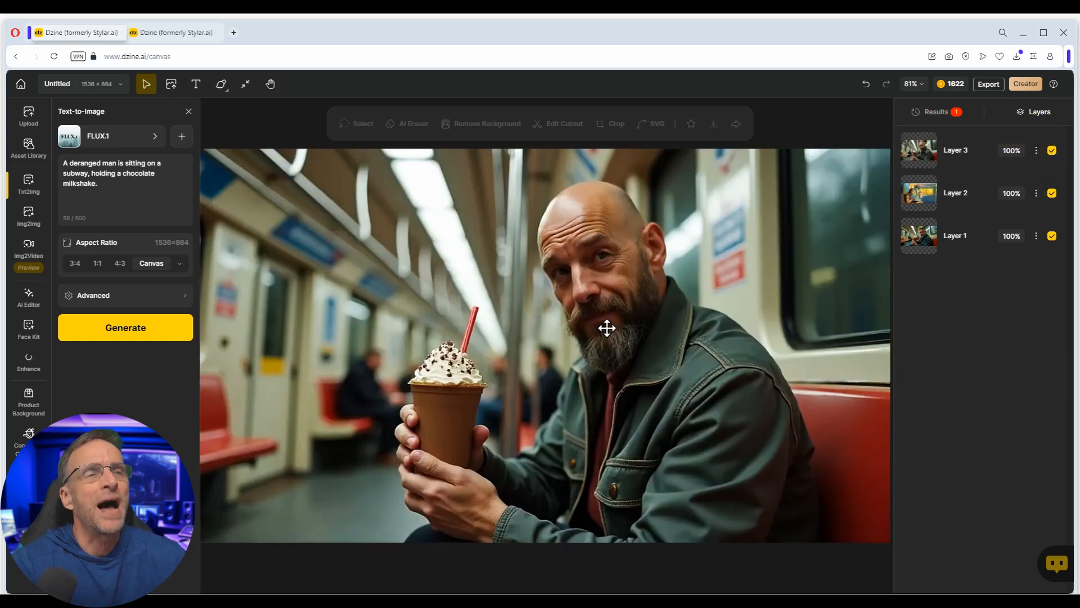
left_click(648, 345)
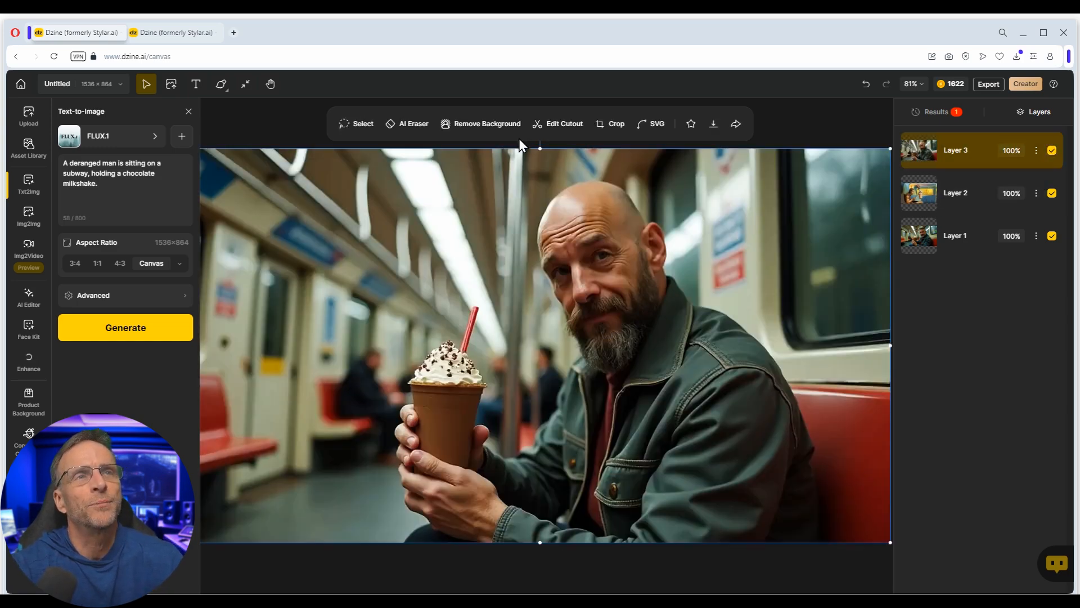
left_click(487, 125)
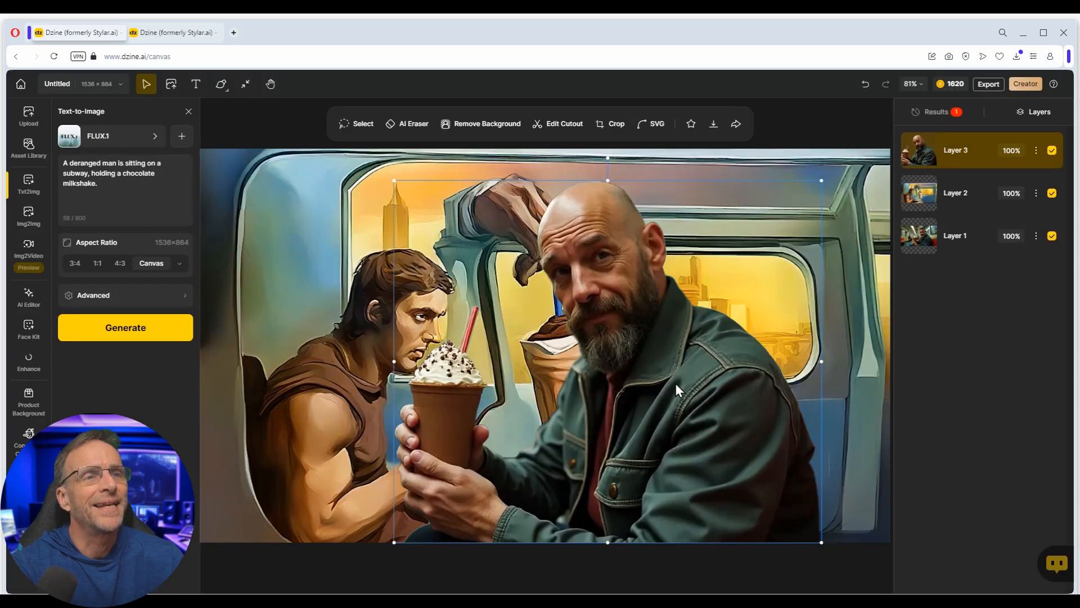
- Scale and position the cutout man at the lower right of the painted scene
mouse_move(633, 424)
left_mouse_down()
mouse_move(689, 338)
mouse_move(553, 446)
mouse_move(643, 407)
left_mouse_up()
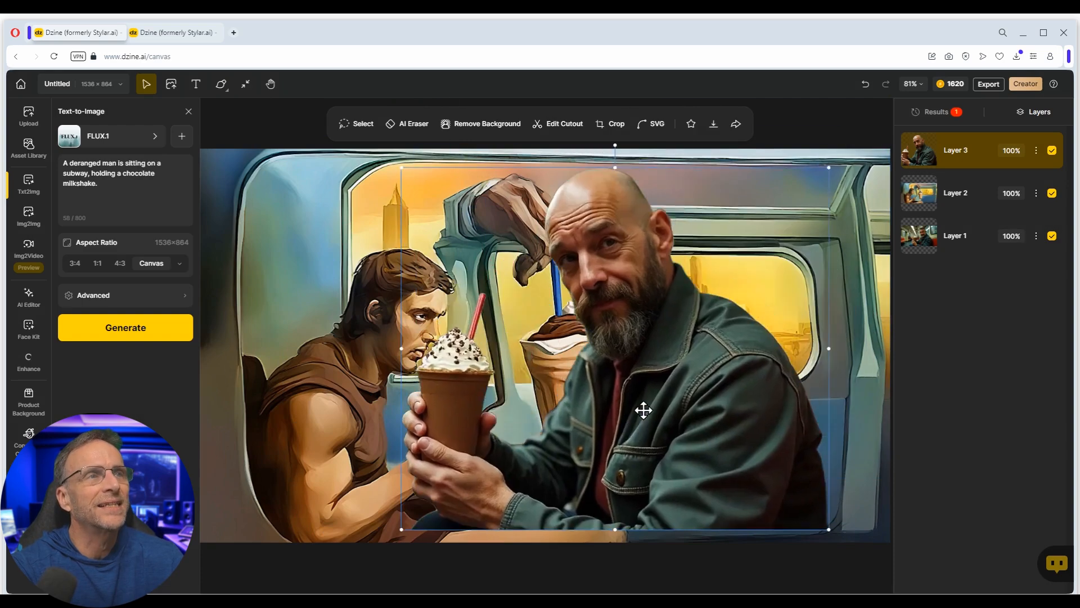
left_click_drag(828, 169, 711, 265)
left_click_drag(579, 399, 731, 405)
left_click_drag(866, 271, 902, 241)
left_click(932, 383)
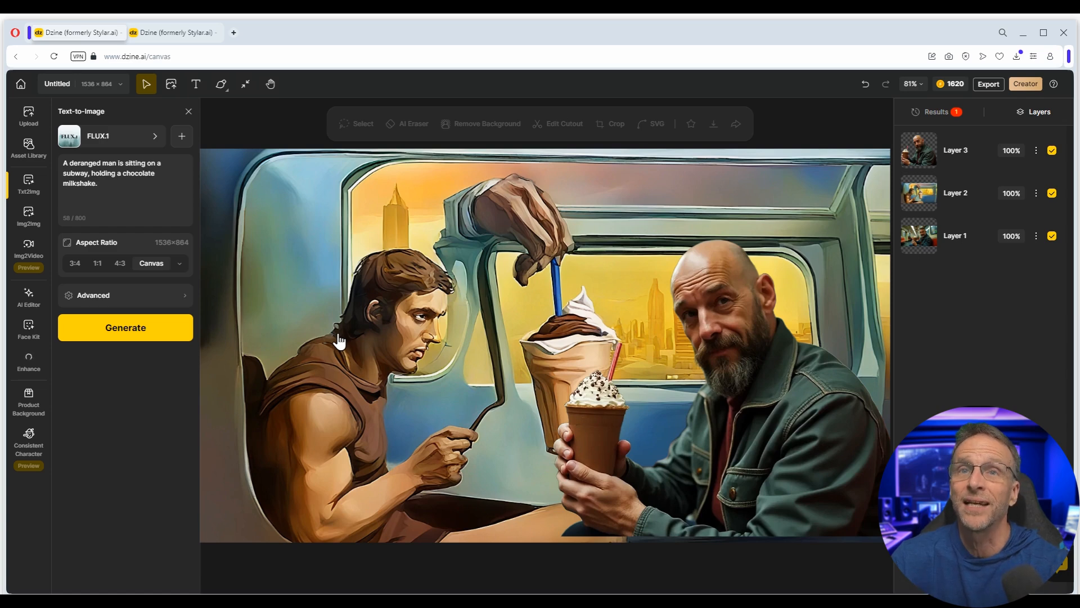
- Generate Img2Img adding 'man holding a milkshake', Hyperbolic Portrait style, Structure Match 0.8, Style Intensity 0.1, then Enhance
left_click(29, 214)
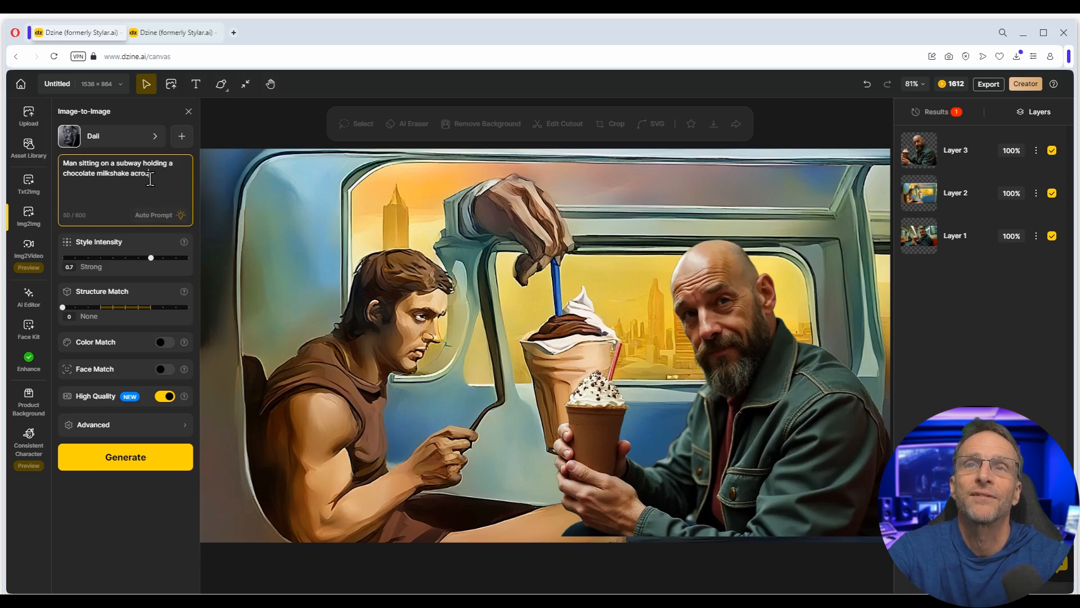
type("man holding")
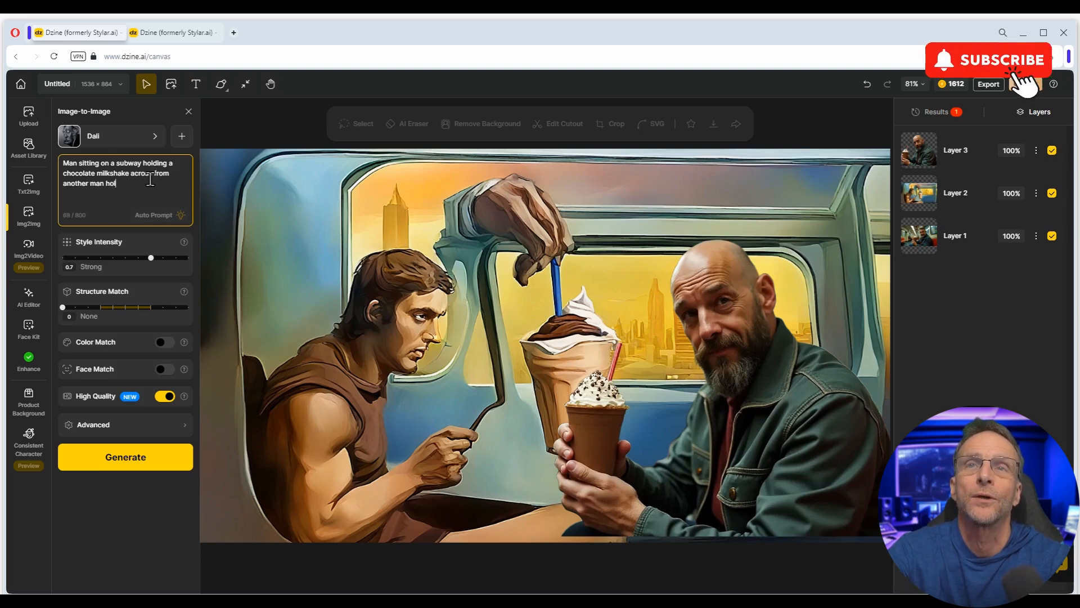
type(" a milkshake")
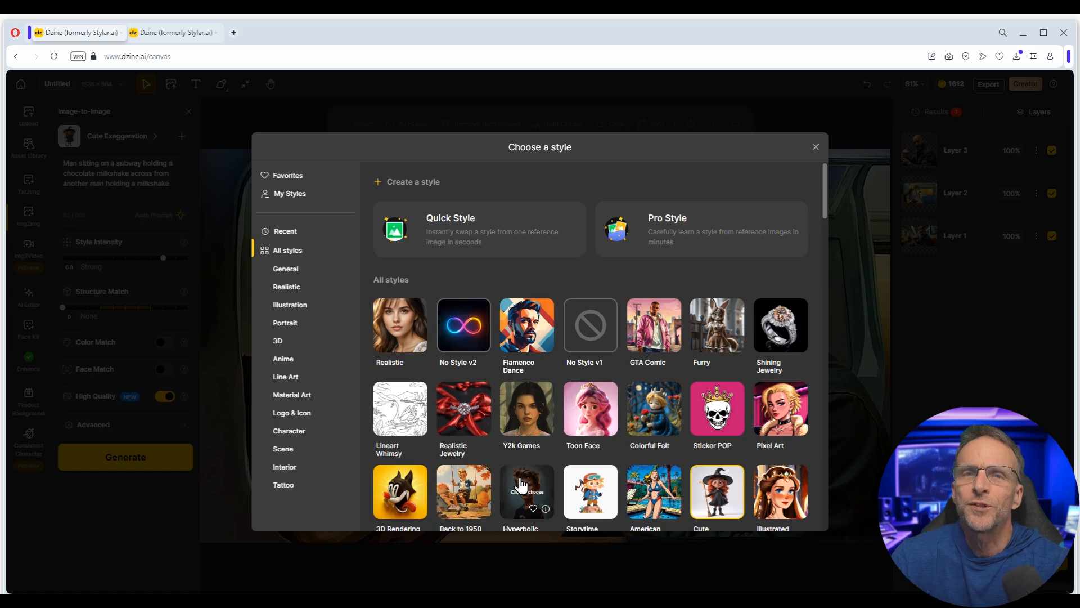
left_click(520, 479)
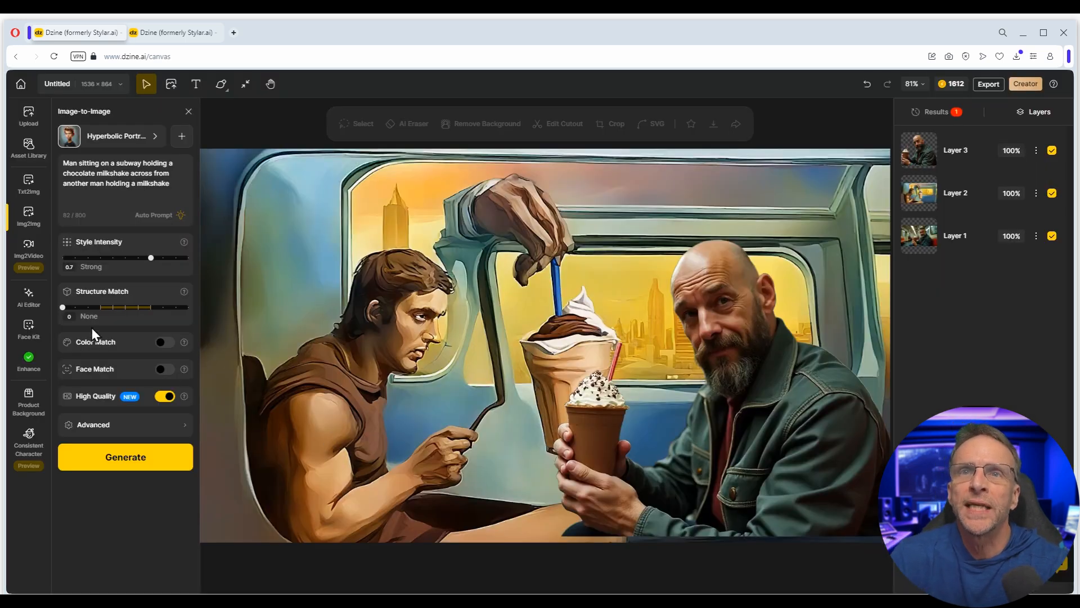
left_click_drag(63, 307, 162, 317)
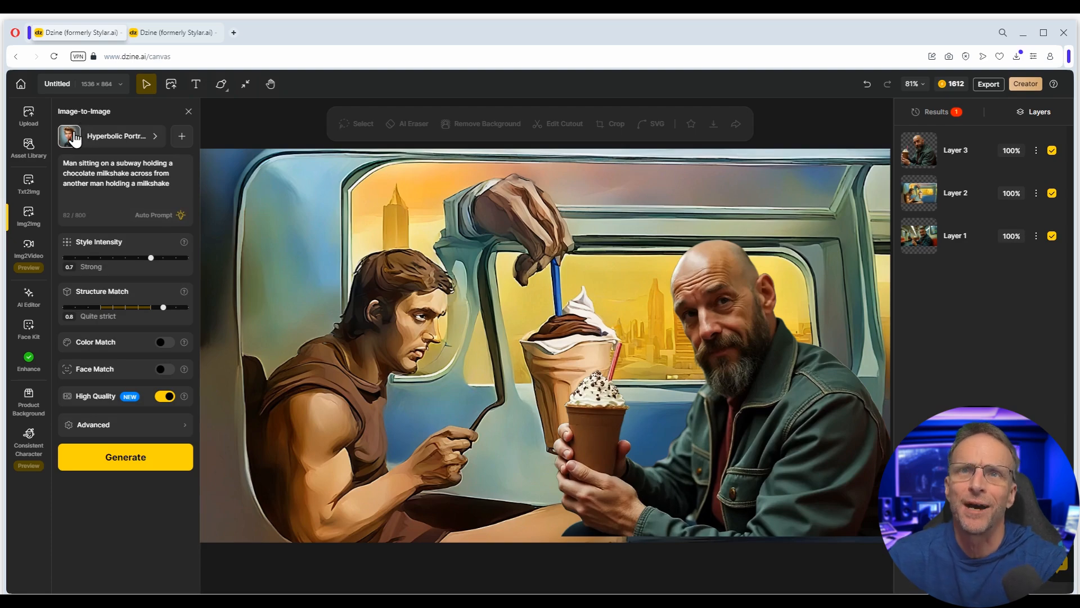
left_click_drag(149, 258, 79, 264)
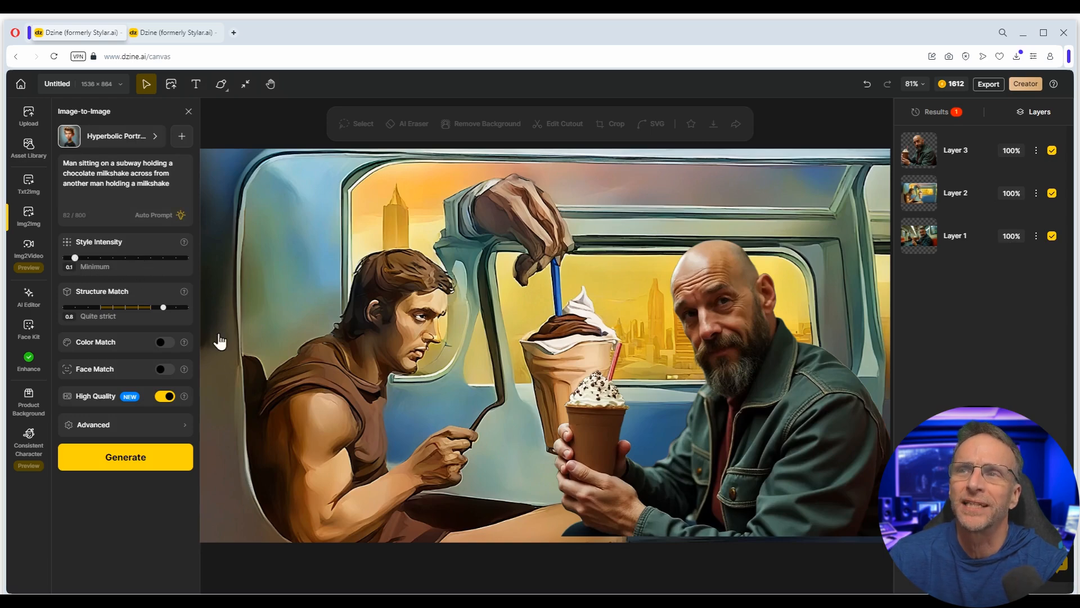
left_click(131, 456)
left_click(29, 360)
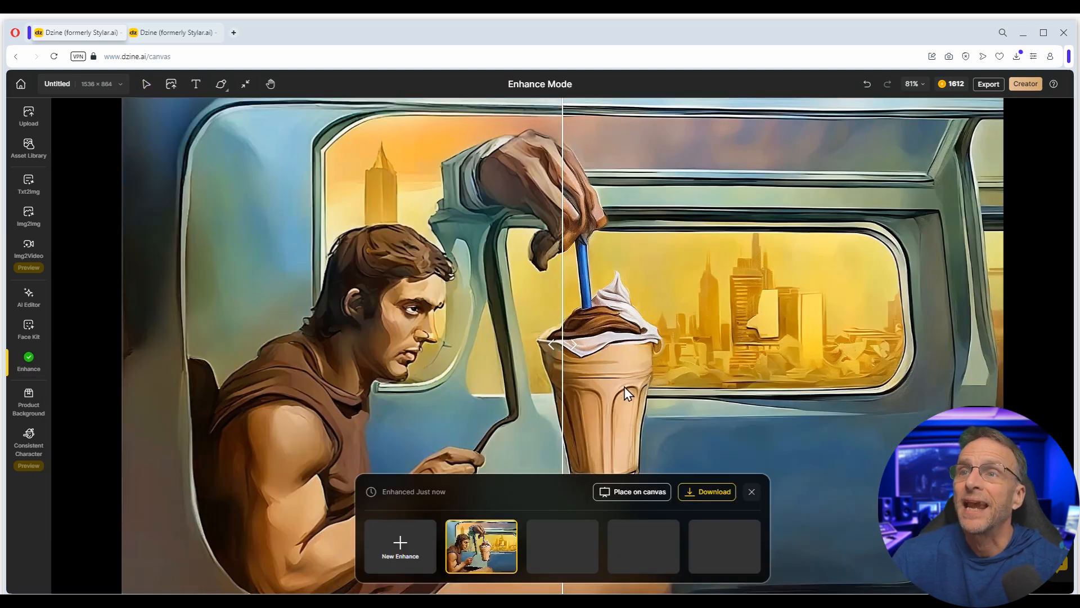
- Compare the enhanced scene against the original, then pick one of the four new Hyperbolic Portrait results
left_click_drag(582, 346, 633, 349)
left_click_drag(704, 349, 132, 402)
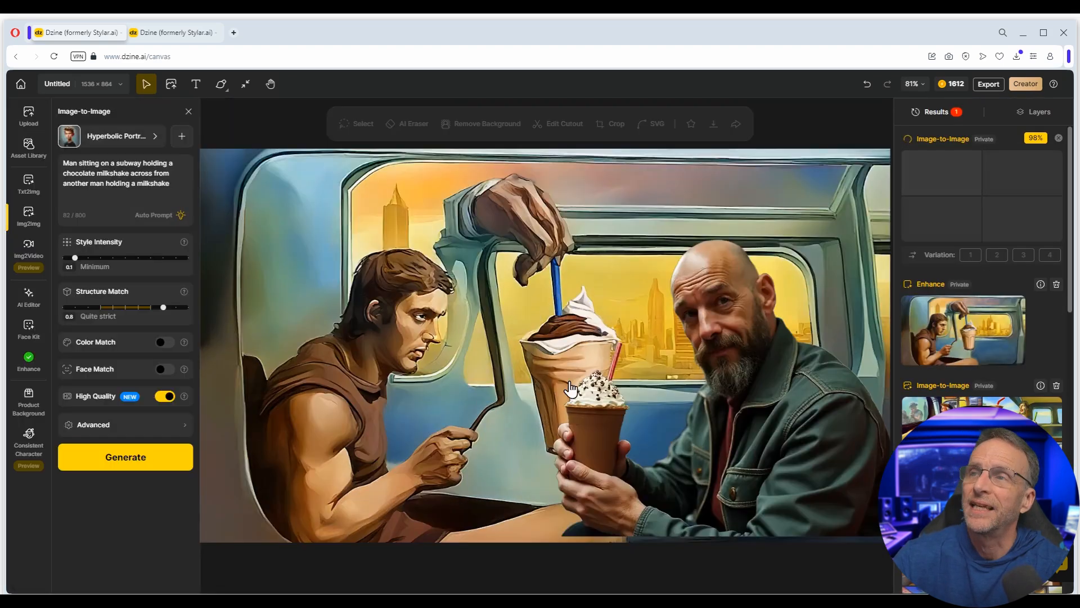
mouse_move(957, 329)
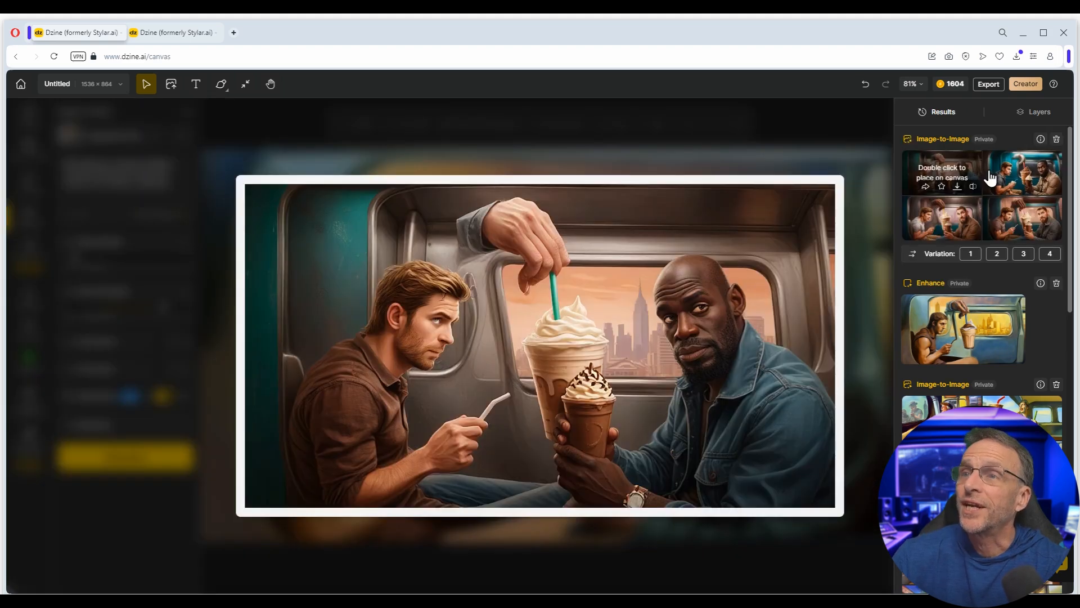
mouse_move(1004, 179)
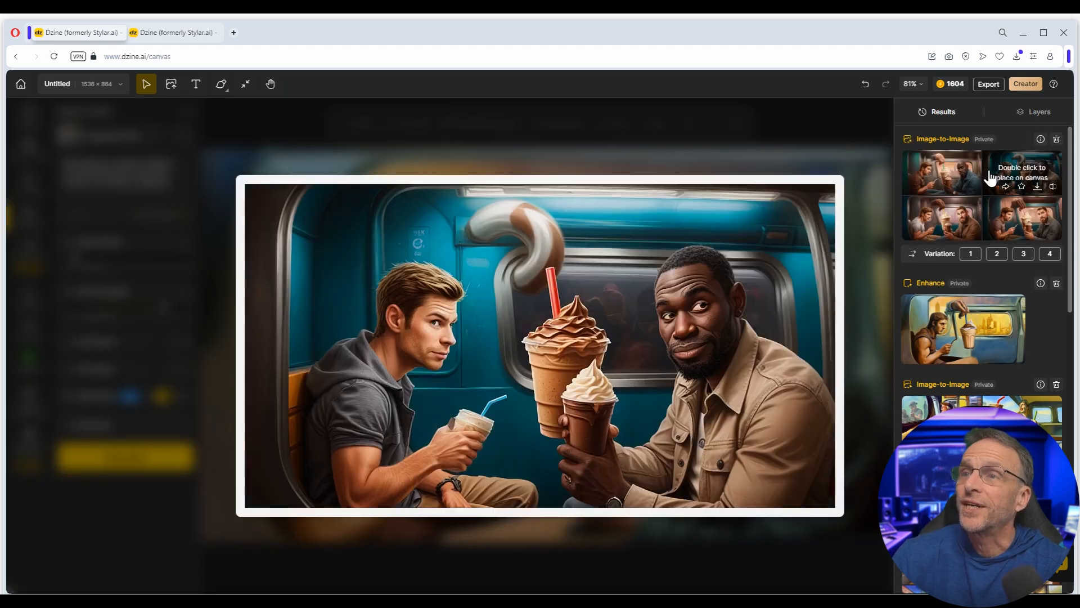
mouse_move(1017, 208)
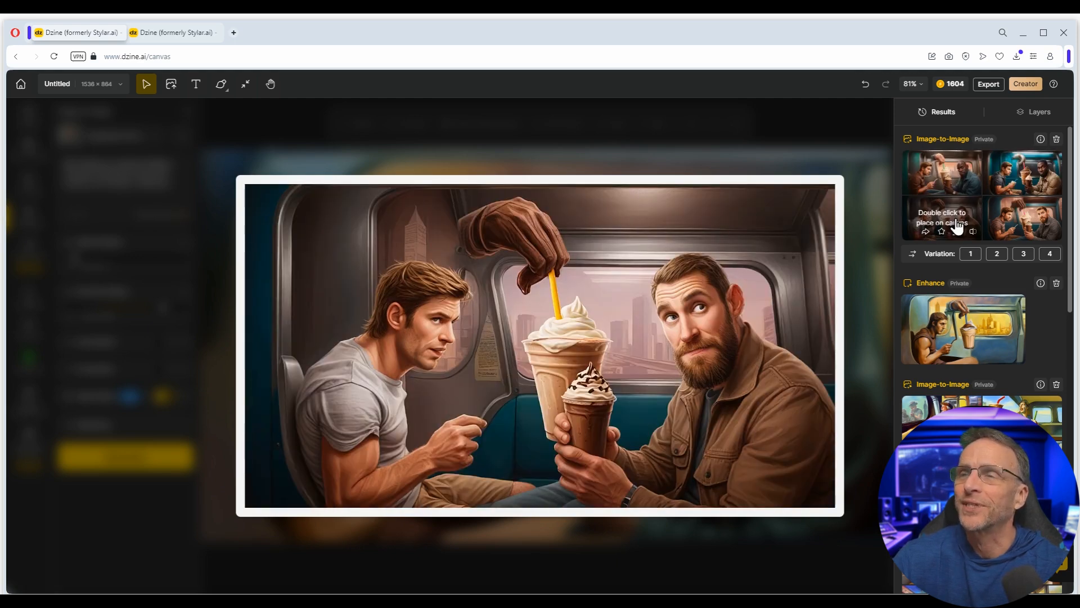
double_click(956, 227)
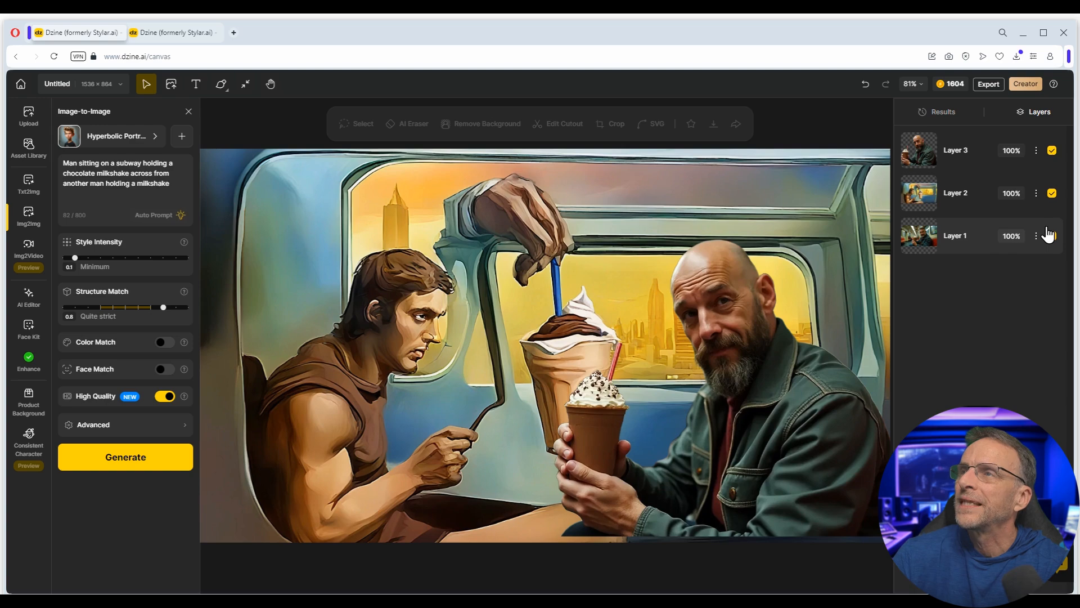
- Hide Layers 3 and 2 and select Layer 1, the original subway photo
left_click(1051, 150)
left_click(1051, 193)
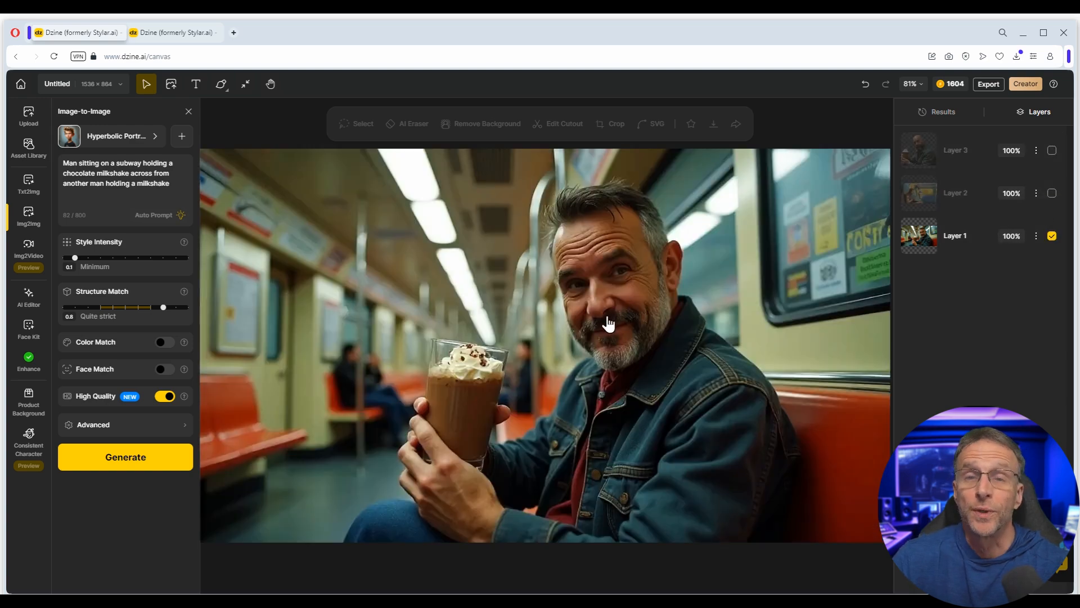
left_click(574, 353)
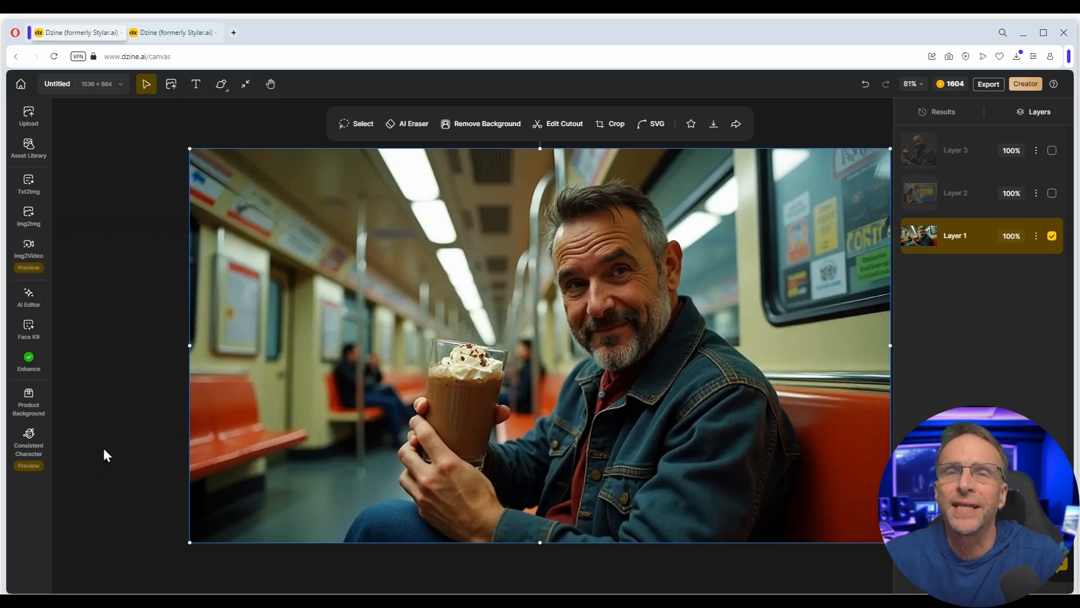
left_click(32, 299)
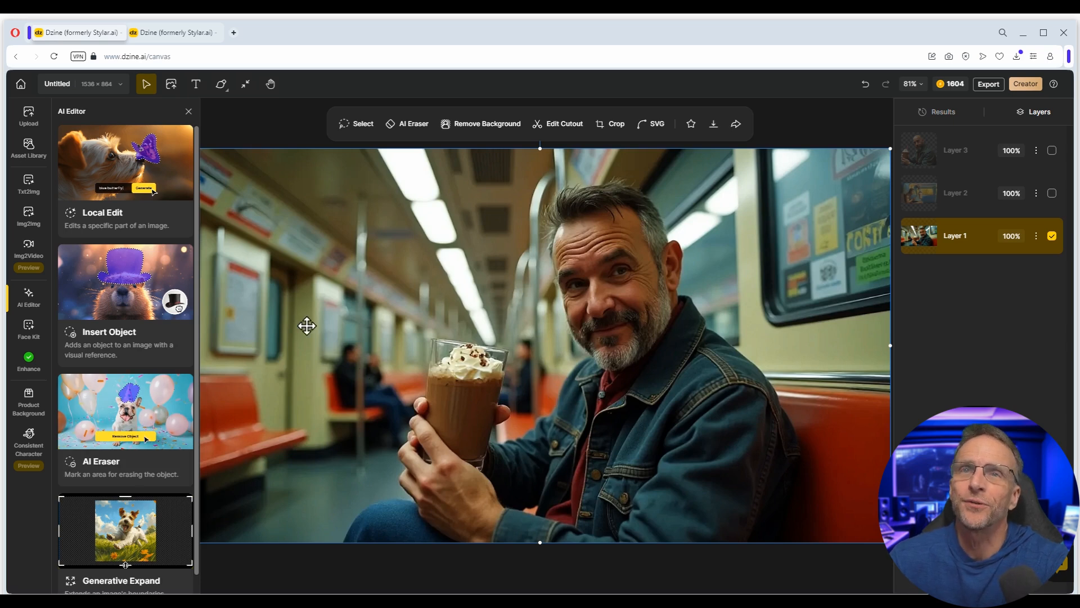
- Lasso the milkshake for a Local Edit: 'man is holding a small bouquet of flowers', Realistic style
left_click(141, 171)
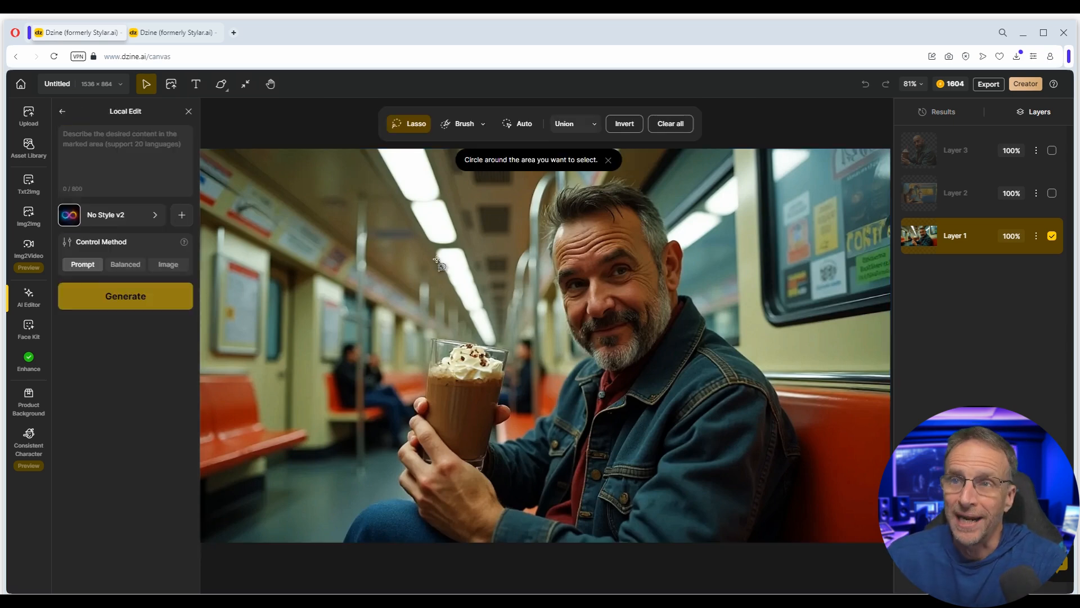
mouse_move(458, 301)
left_mouse_down()
mouse_move(386, 365)
mouse_move(371, 431)
mouse_move(383, 474)
left_mouse_up()
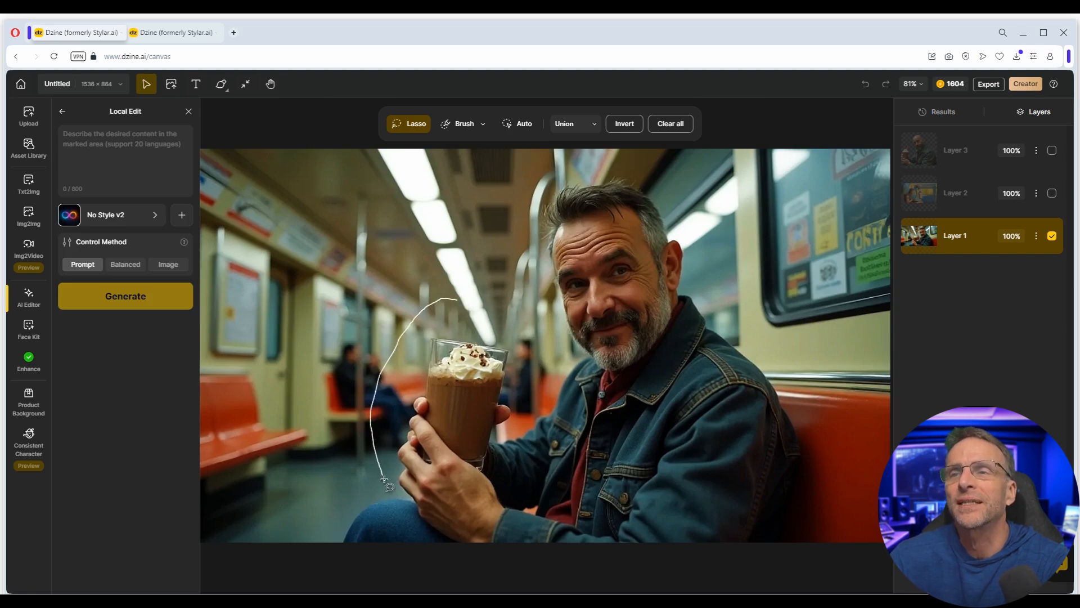
left_click_drag(448, 289, 428, 324)
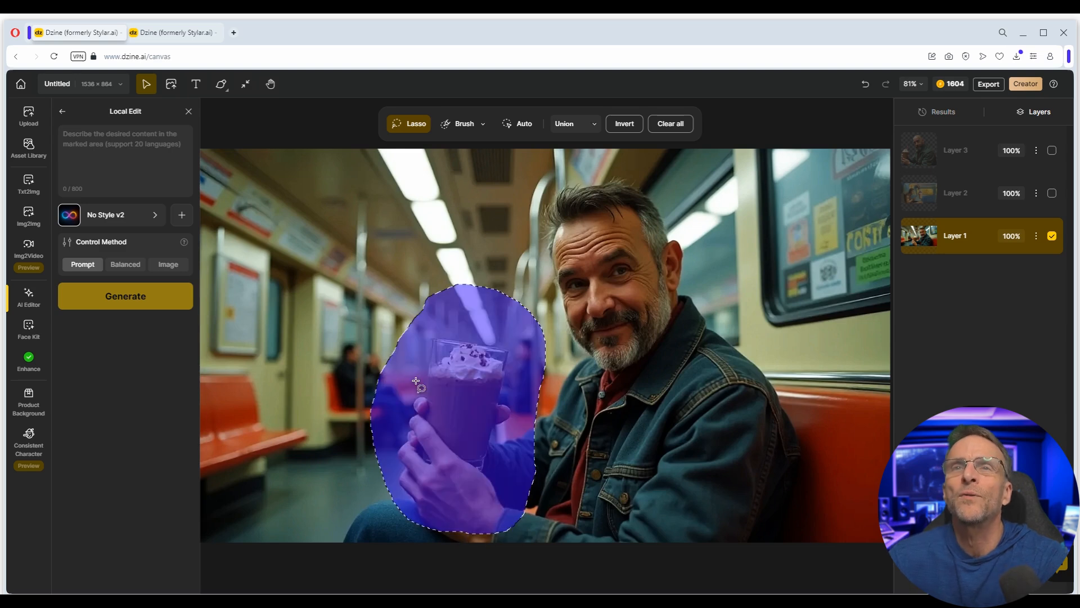
left_click(106, 138)
type("man is holding")
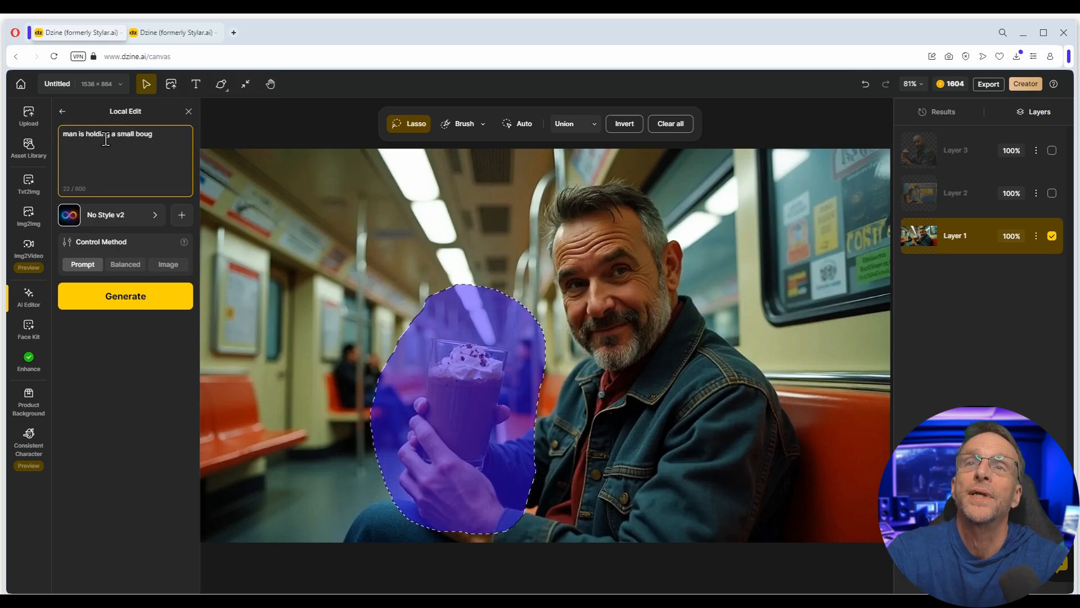
type(" a small bouquet of flowers")
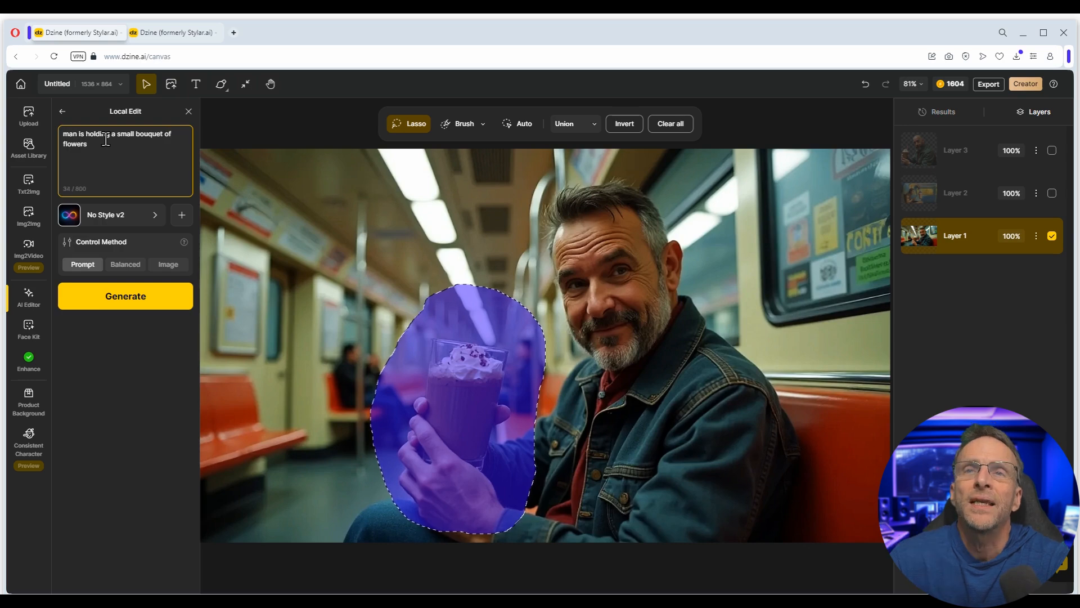
left_click(123, 217)
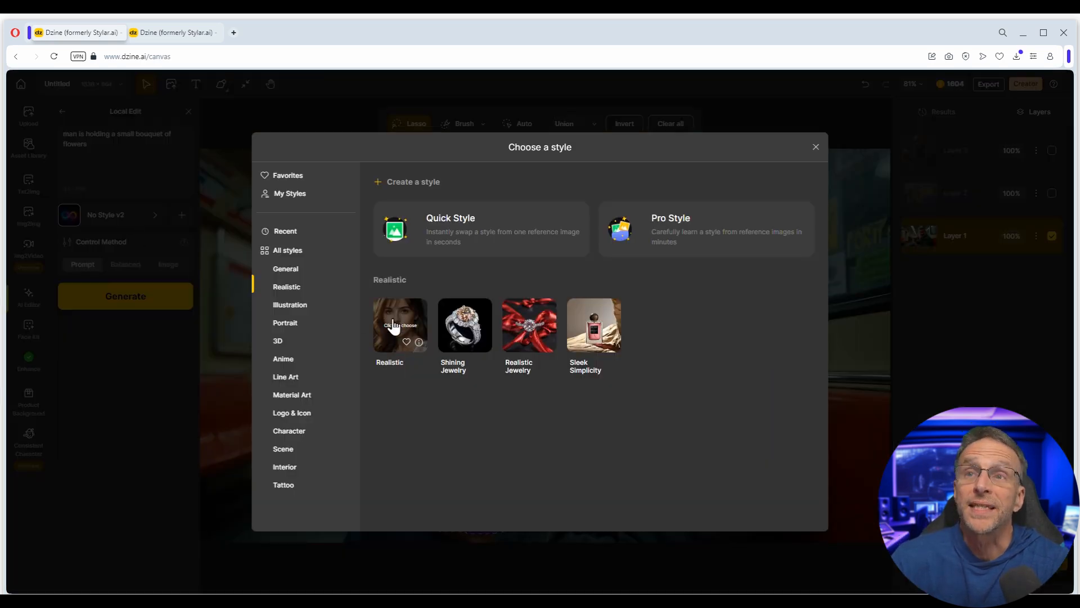
left_click(392, 326)
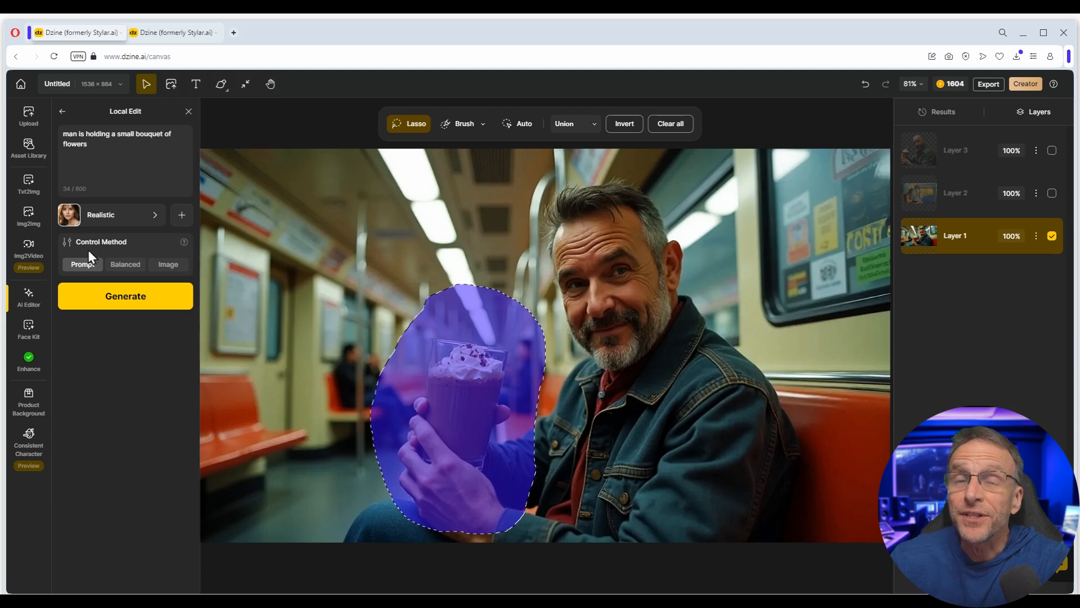
- Generate a batch of four Local Edit results that swap the milkshake for a flower bouquet
left_click(117, 311)
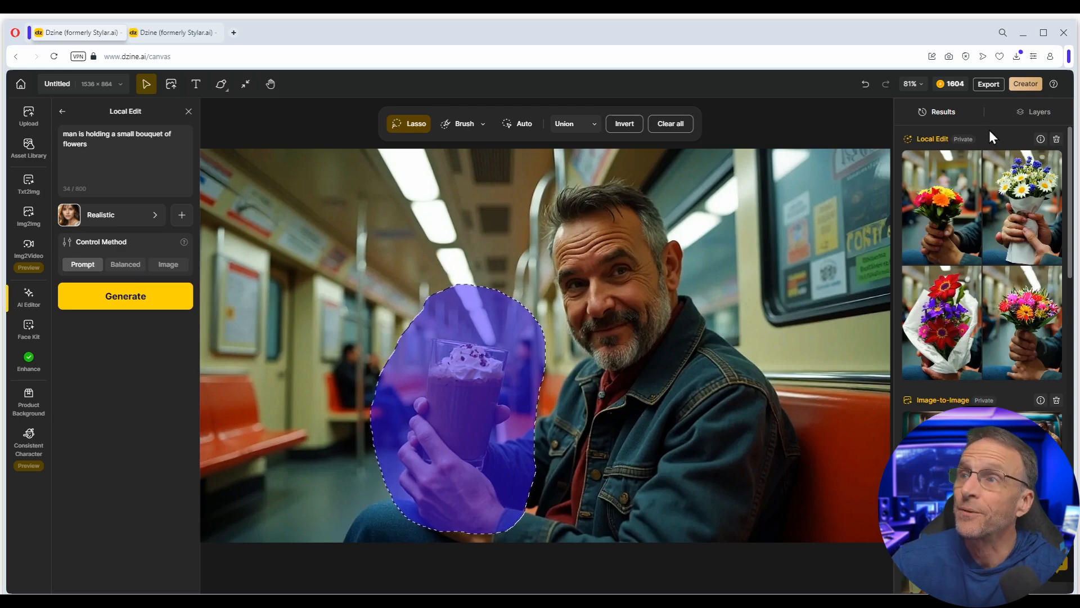
mouse_move(944, 216)
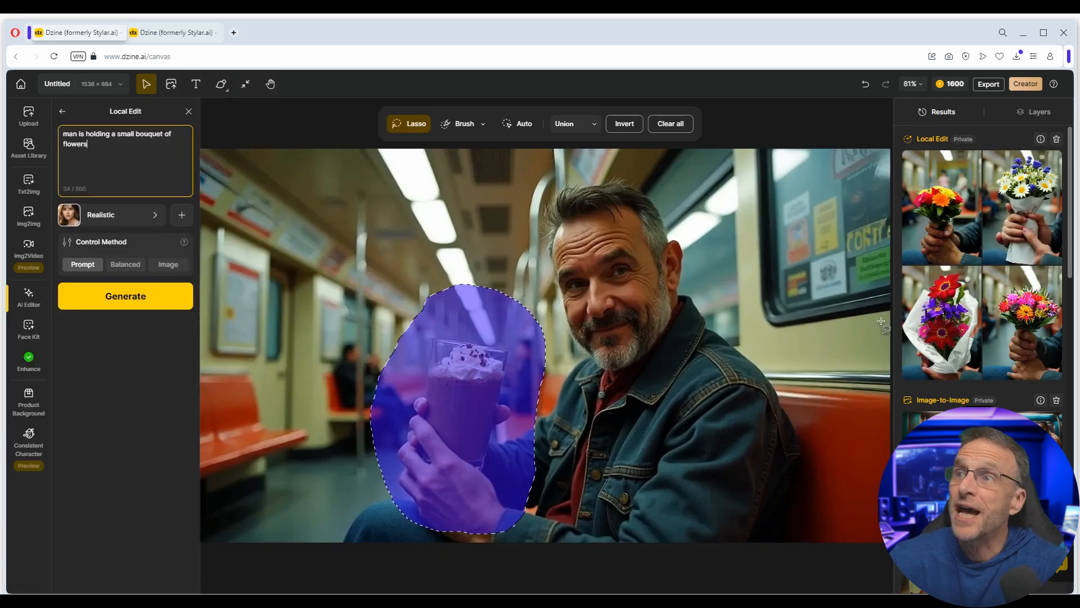
- Regenerate the bouquet edit twice with control balanced between prompt and original image
left_click(123, 265)
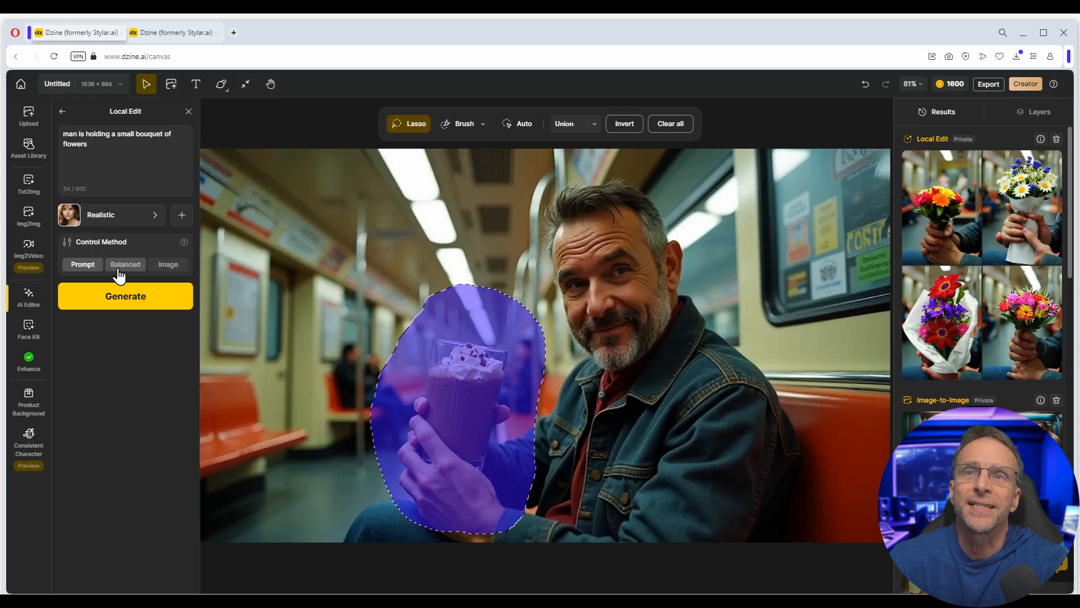
left_click(127, 296)
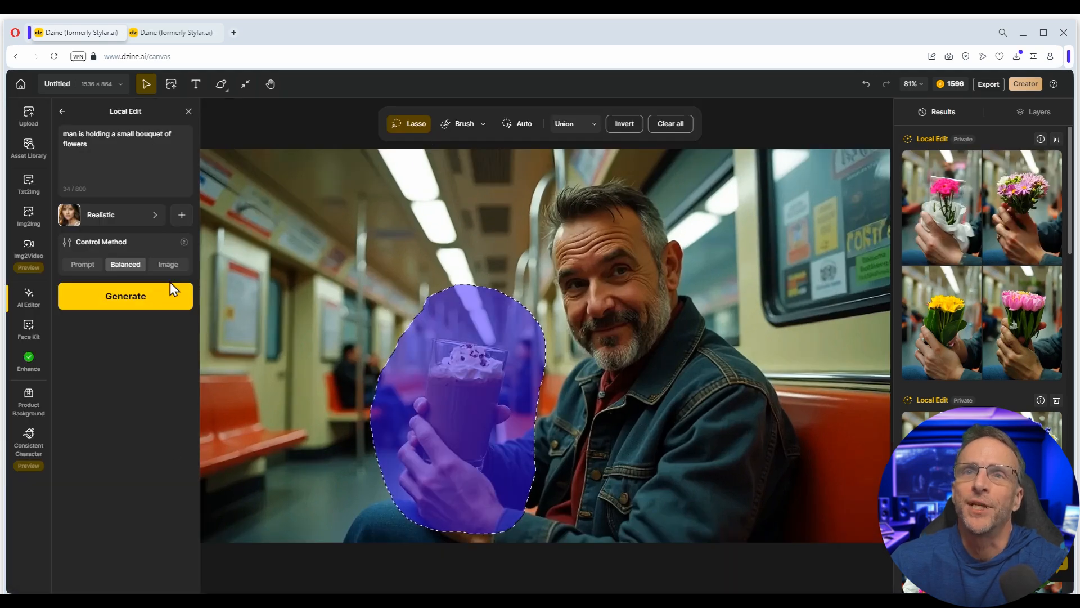
left_click(170, 289)
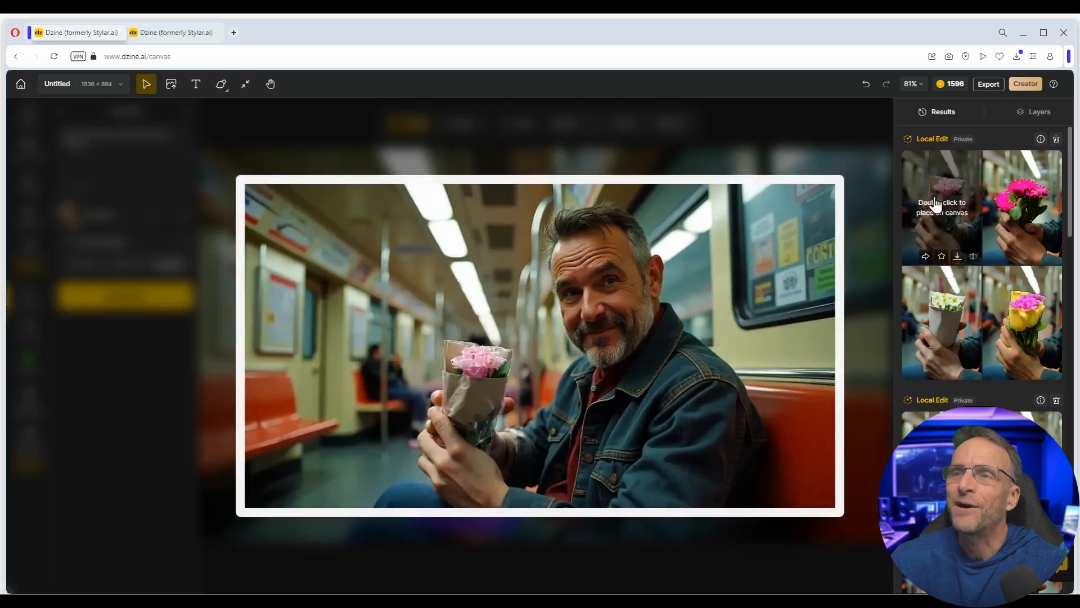
mouse_move(1022, 181)
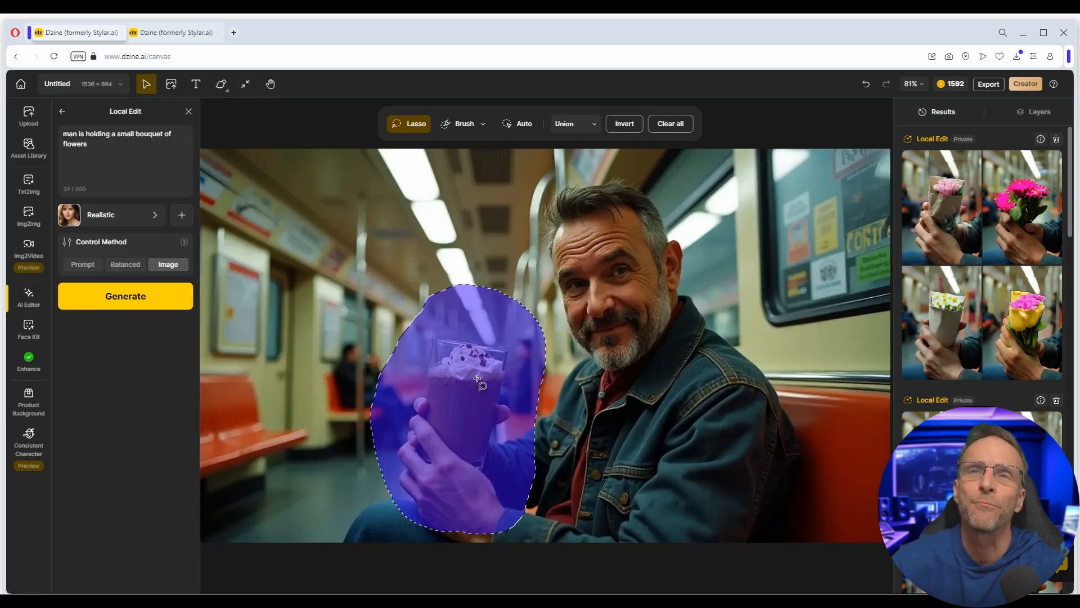
- Set Control Method to Prompt, place the paper-wrapped red-and-purple bouquet, and lasso it
left_click(85, 264)
scroll(998, 342, "down", 2)
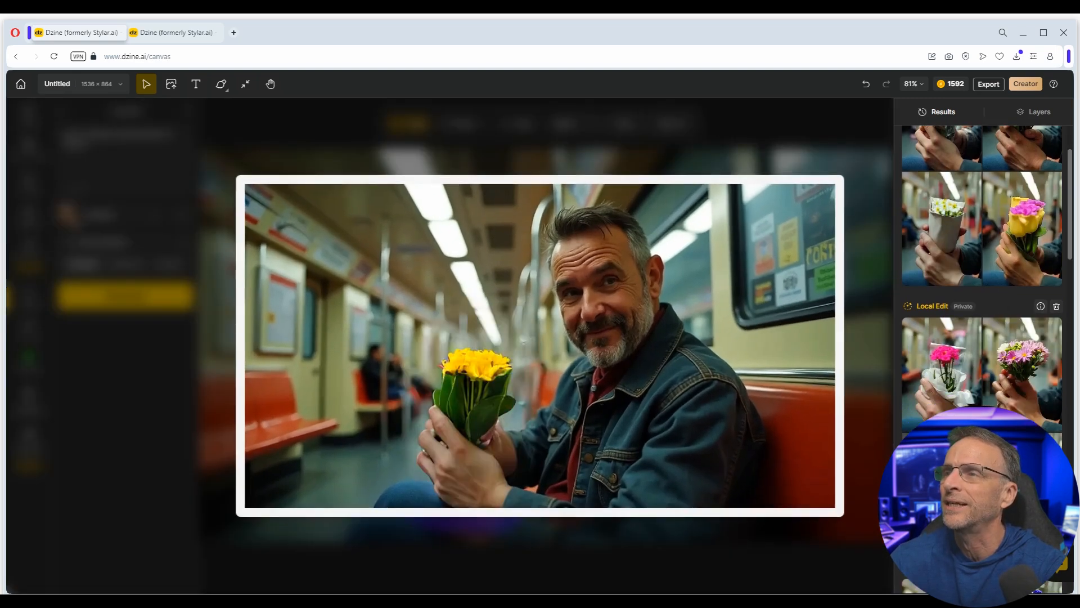
scroll(945, 404, "down", 2)
double_click(945, 404)
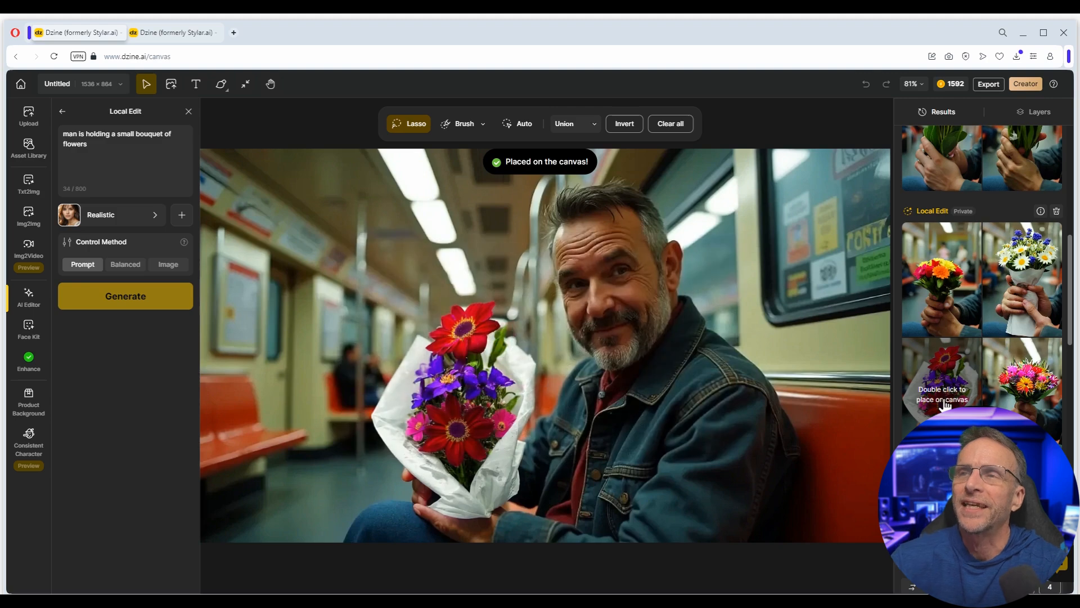
mouse_move(436, 280)
left_mouse_down()
mouse_move(398, 282)
mouse_move(329, 366)
mouse_move(361, 461)
mouse_move(414, 536)
mouse_move(535, 537)
mouse_move(583, 495)
mouse_move(555, 381)
mouse_move(510, 285)
mouse_move(476, 260)
mouse_move(324, 317)
left_mouse_up()
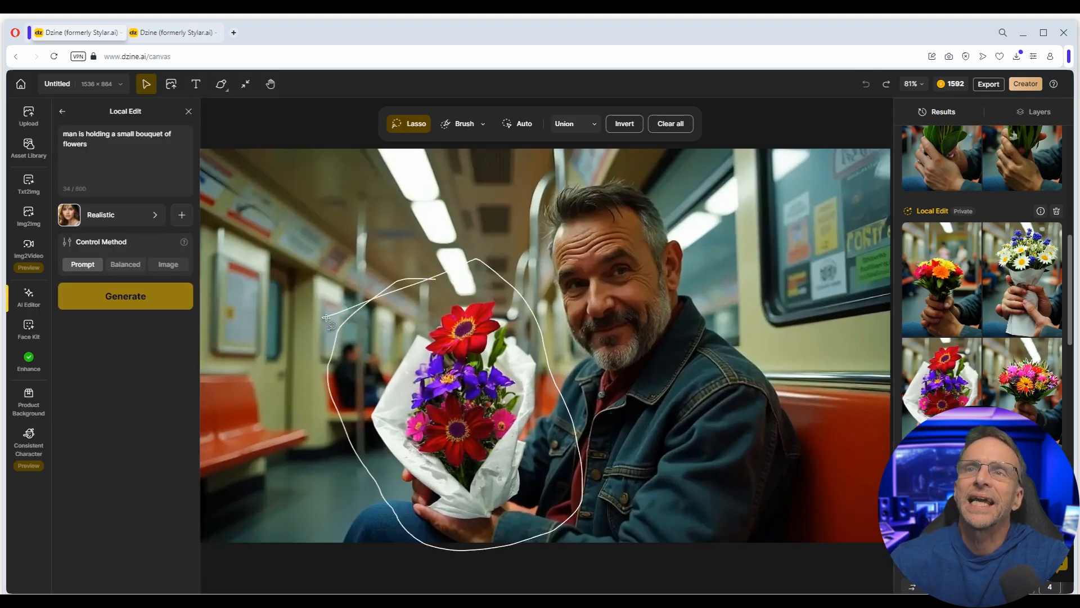
- Change the prompt to 'squirming gila monster with sharp claws and open mouth' and place the first result
left_click_drag(119, 137, 179, 151)
type("squirming")
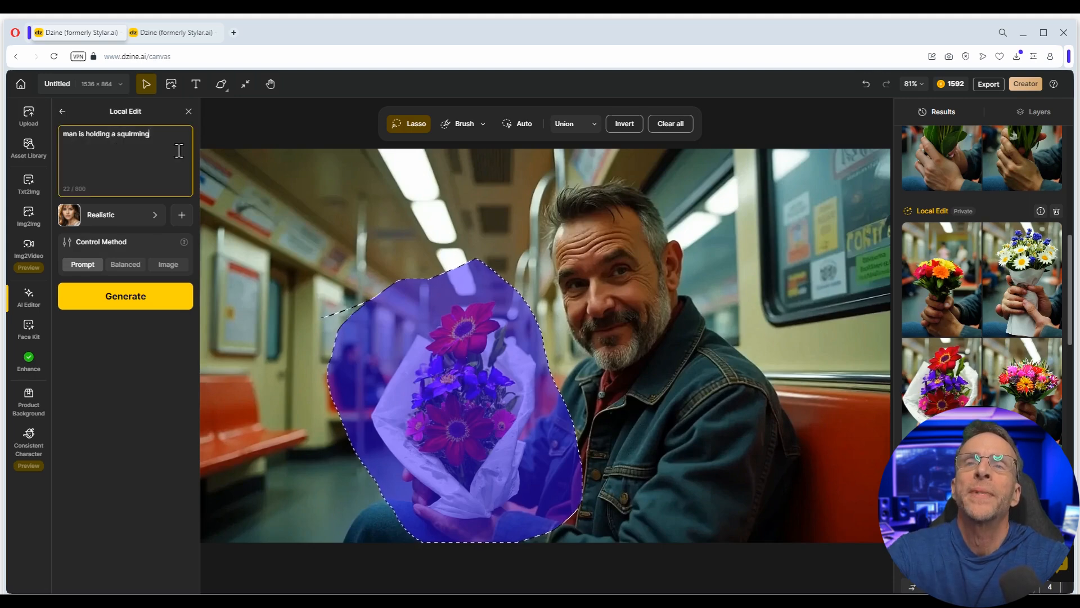
type(" gila monster with")
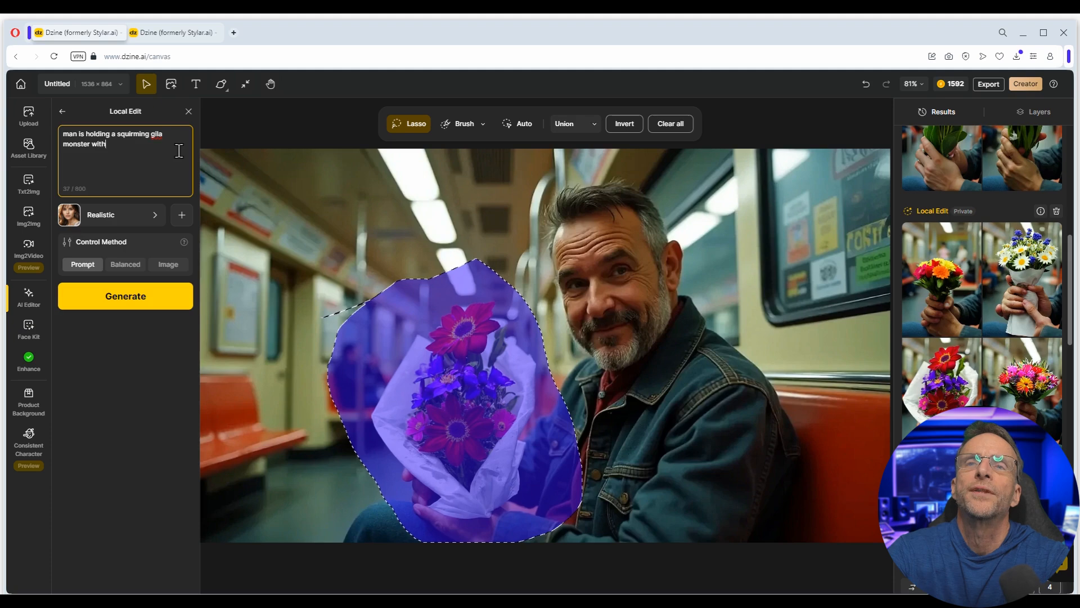
type(" sharp claws and open mouth")
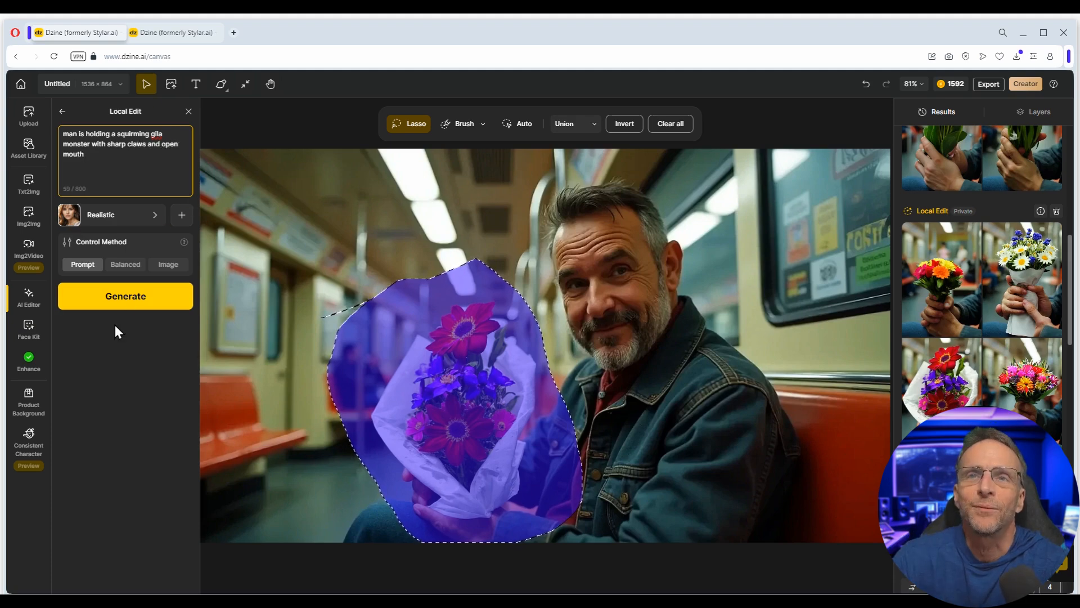
left_click(121, 296)
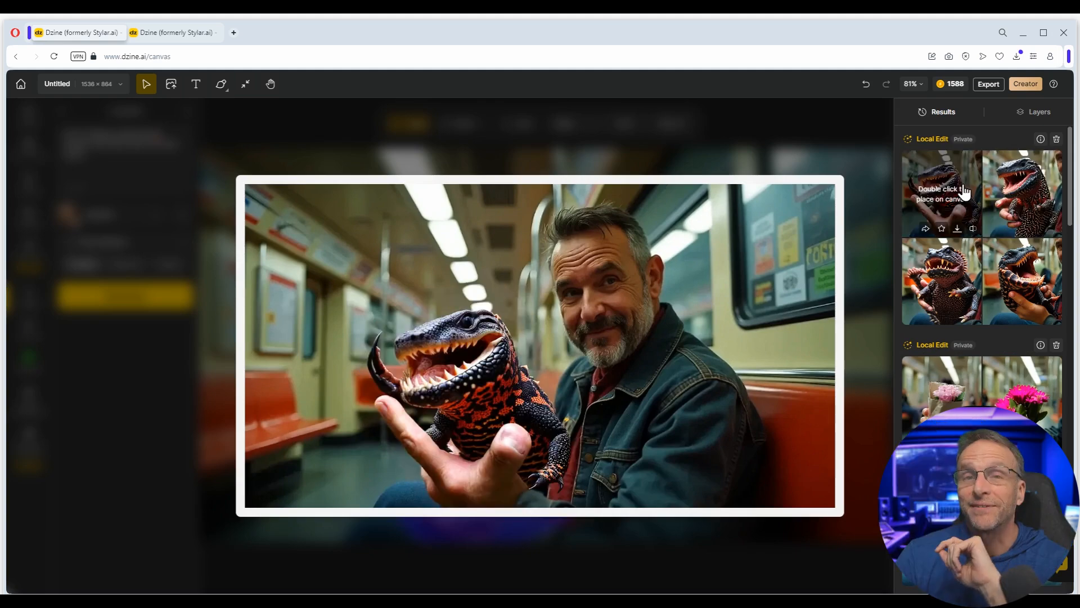
double_click(954, 189)
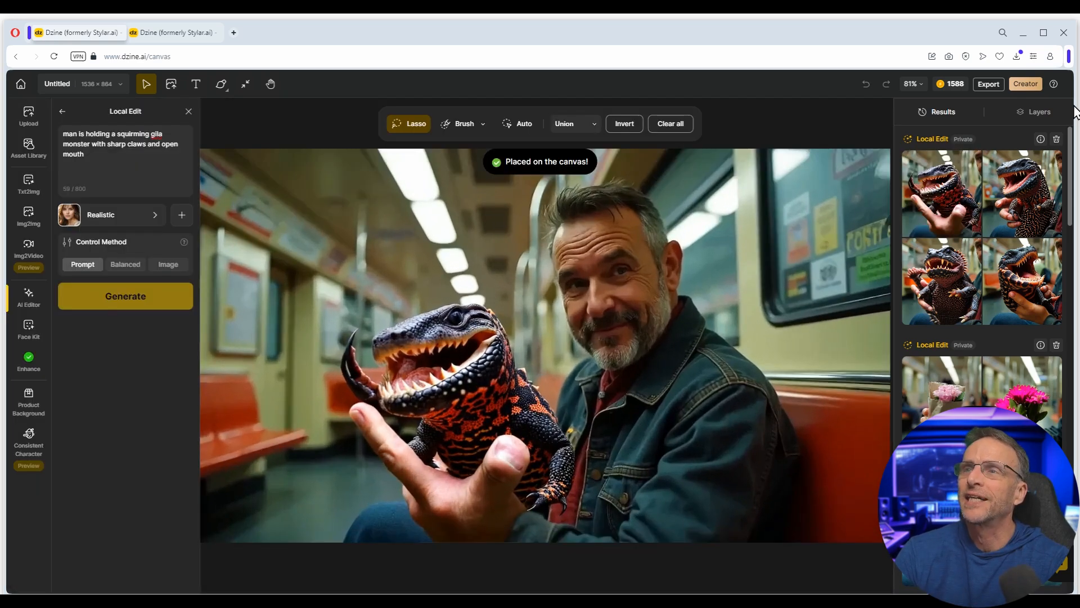
left_click(1036, 112)
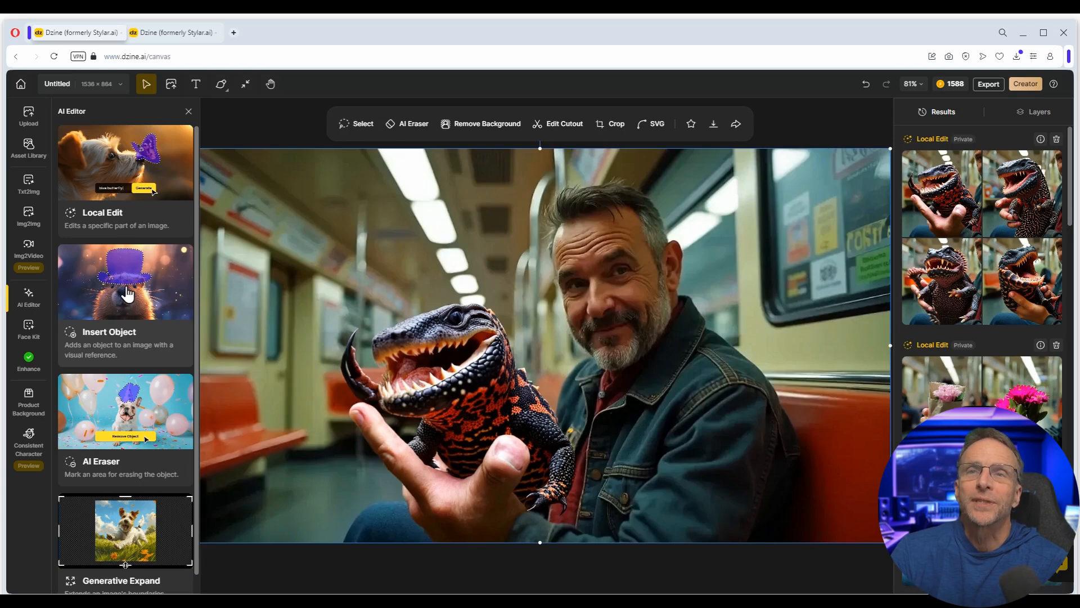
- Insert Object with the prompt 'a bronze spikey balike in the background' over the lassoed bench area
left_click(127, 291)
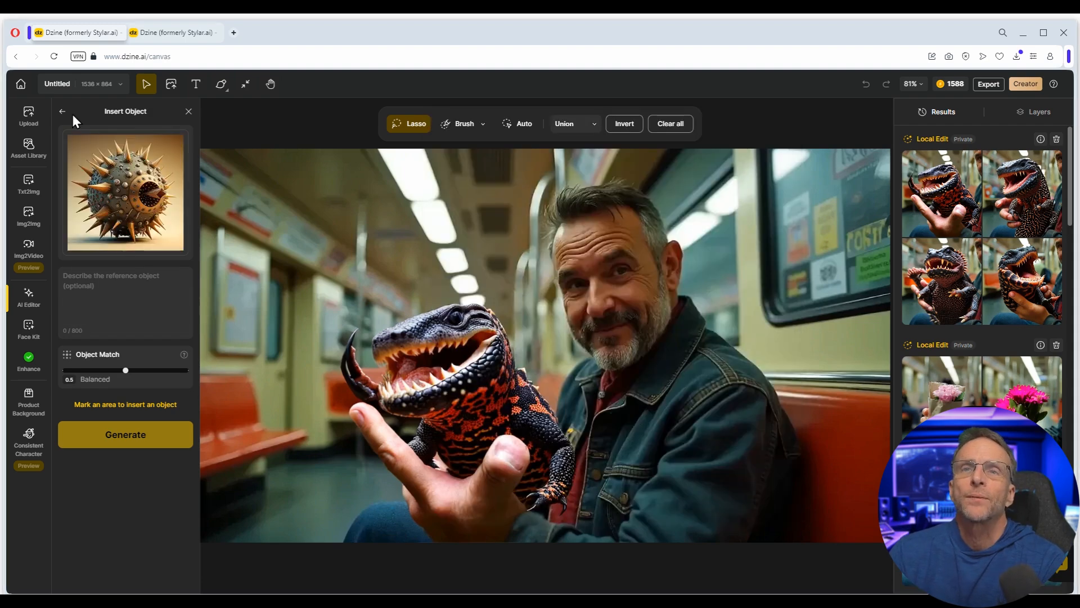
left_click(134, 291)
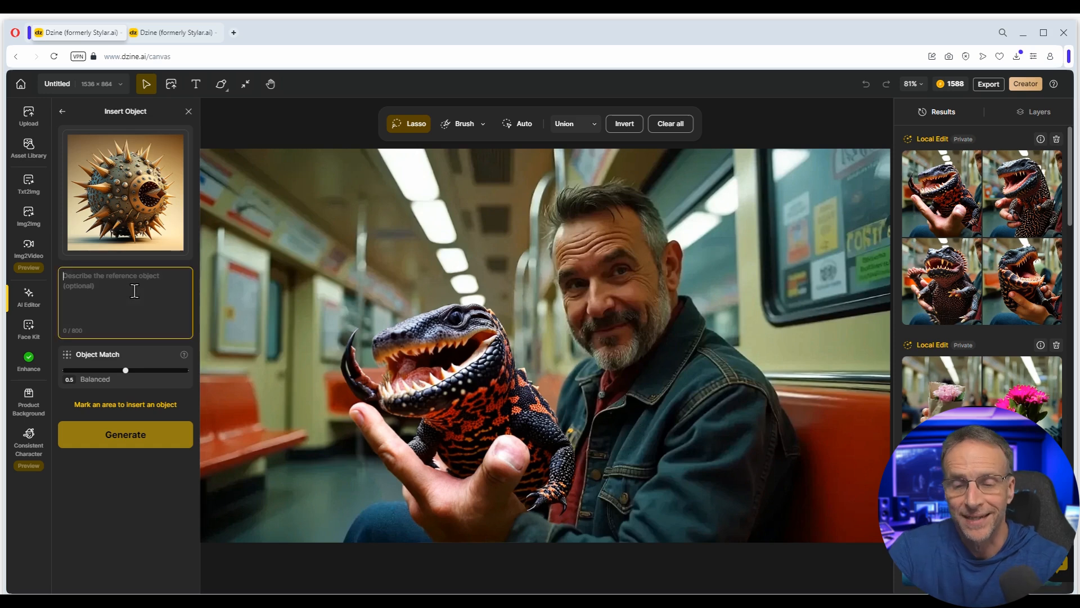
type("a bronze spikey bal")
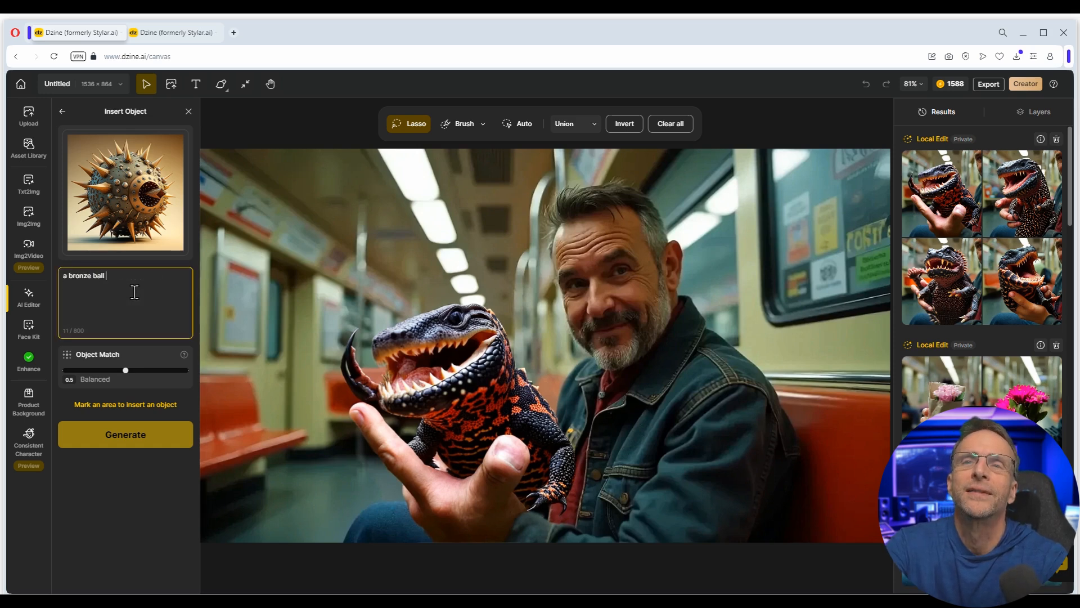
type("ike")
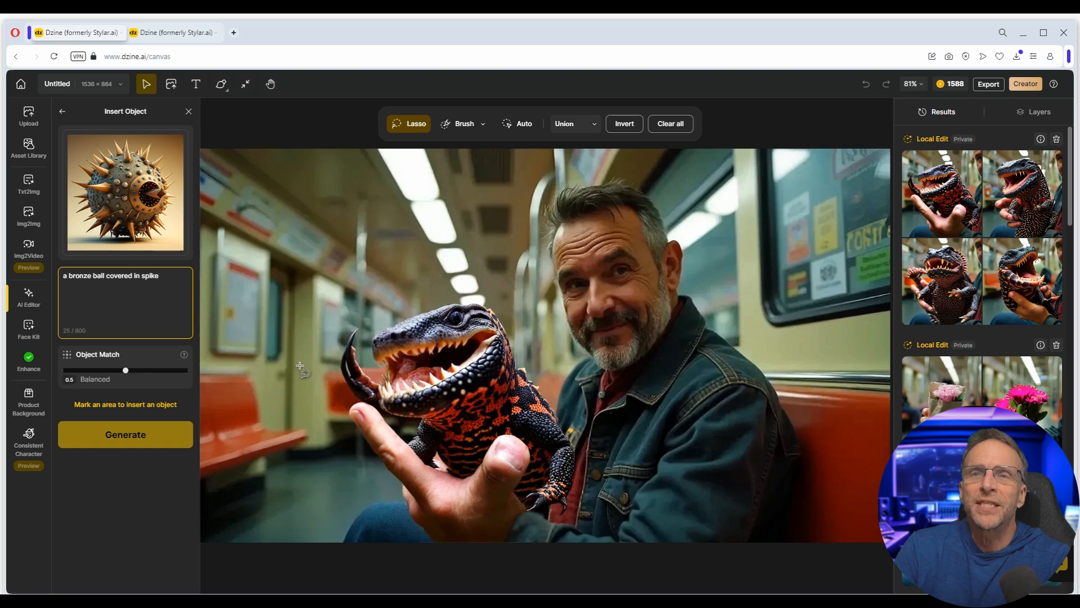
mouse_move(319, 355)
left_mouse_down()
mouse_move(253, 406)
mouse_move(257, 429)
mouse_move(269, 476)
mouse_move(301, 500)
mouse_move(348, 503)
mouse_move(393, 471)
mouse_move(400, 411)
mouse_move(359, 373)
mouse_move(313, 357)
left_mouse_up()
left_click(175, 278)
type("in the background")
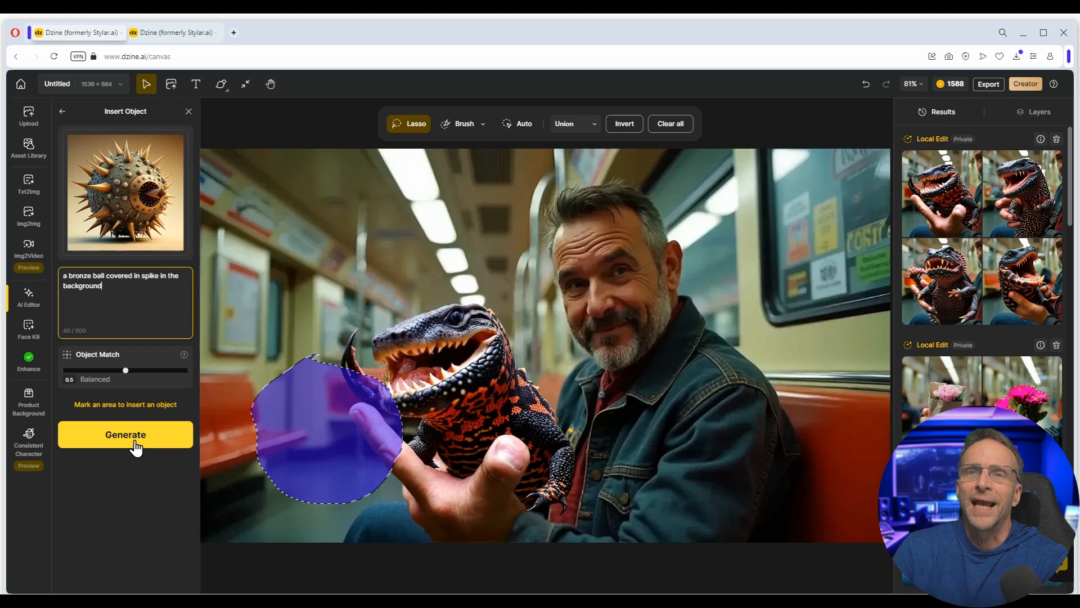
left_click(126, 434)
- Add 'on a bench, soft focus' to the prompt, regenerate, and place the bottom-left spiked ball result
mouse_move(1006, 190)
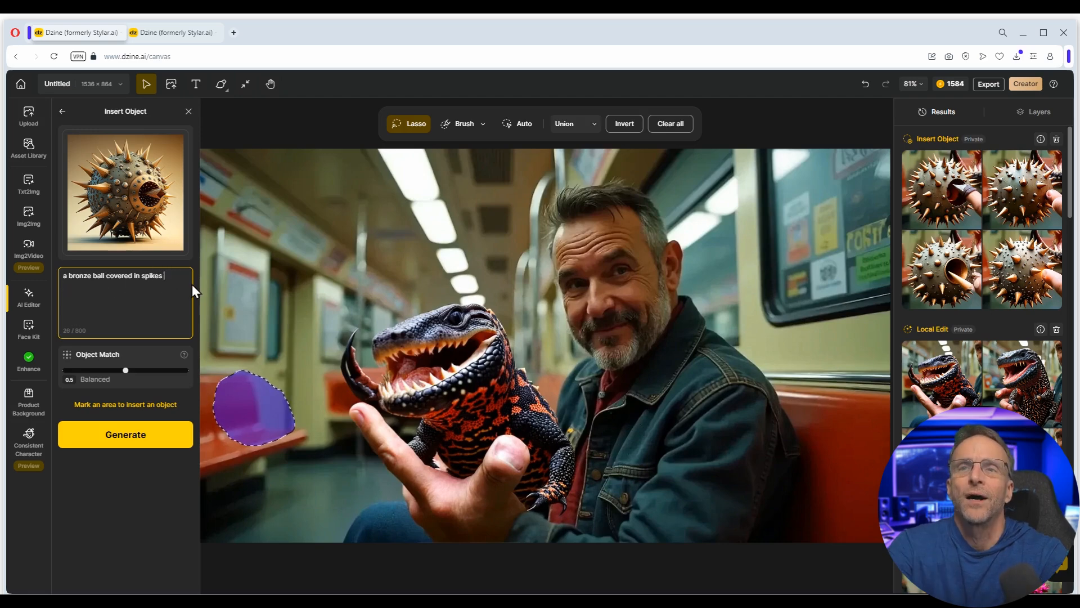
type("on a bench")
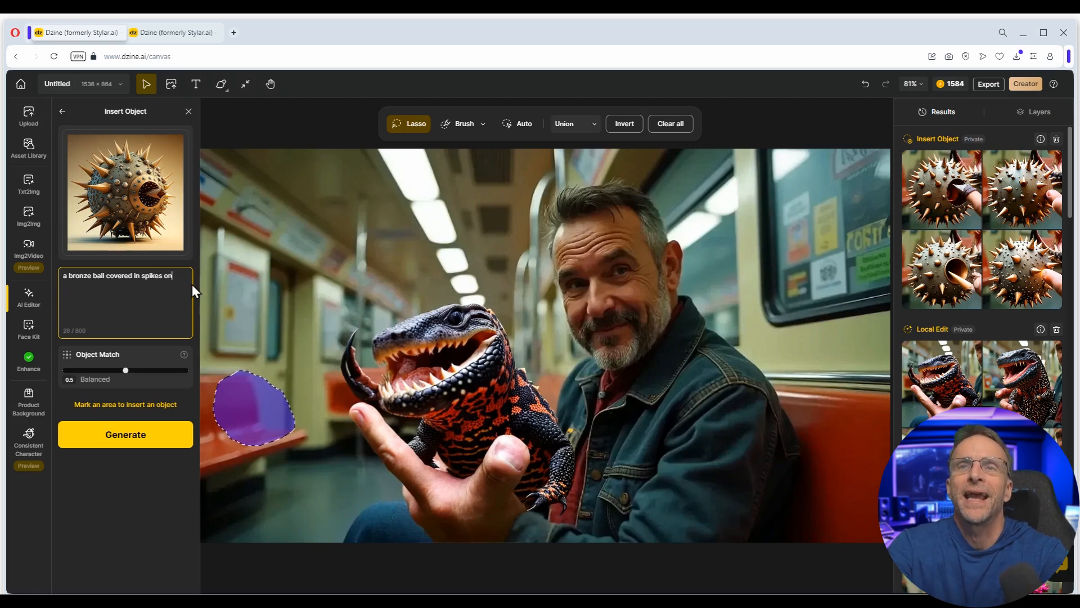
type(", soft focus")
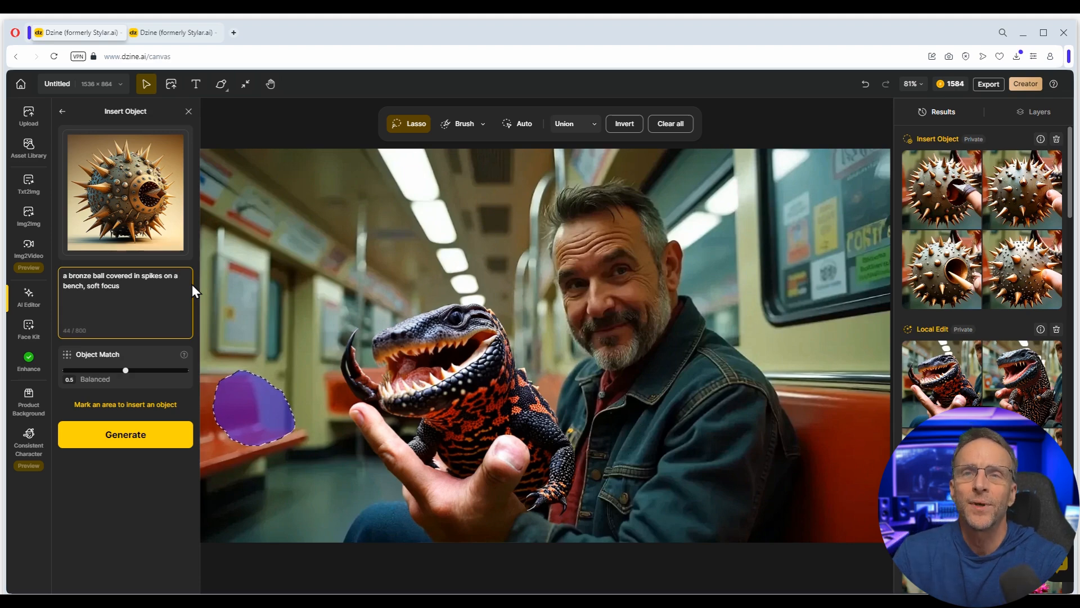
left_click(131, 440)
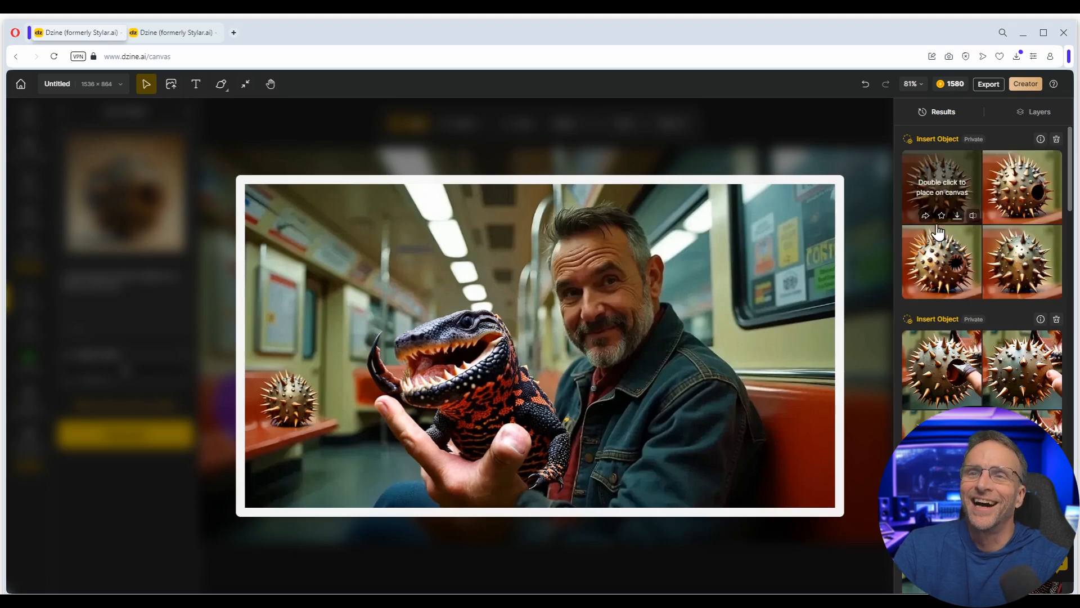
double_click(957, 254)
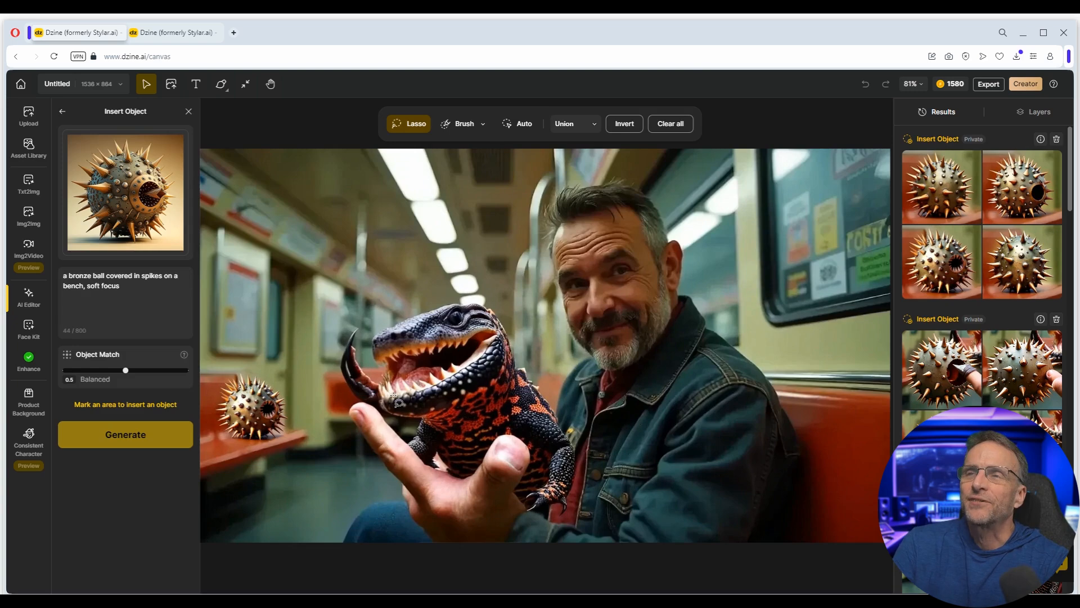
key("Escape")
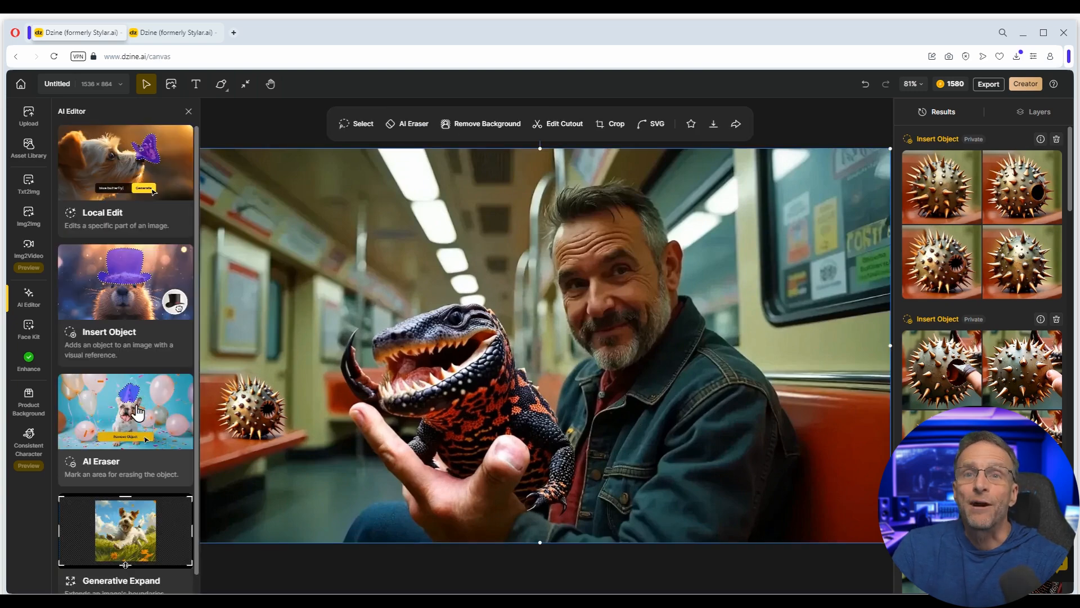
- Erase the lassoed hand under the gila monster with AI Eraser and place a result
left_click(135, 414)
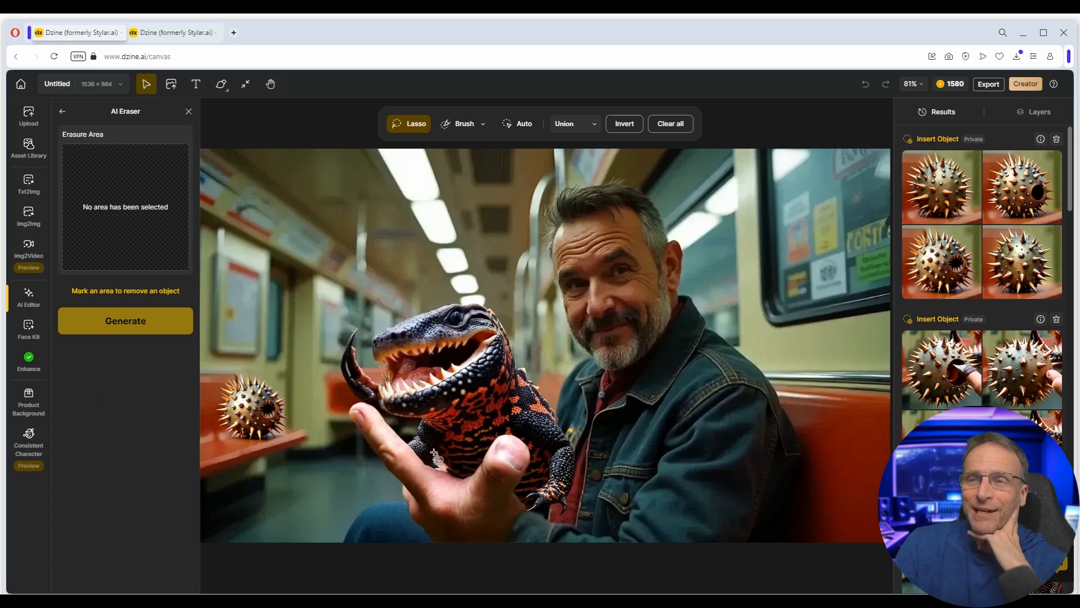
mouse_move(493, 431)
left_mouse_down()
mouse_move(415, 436)
mouse_move(353, 396)
mouse_move(340, 404)
mouse_move(363, 494)
mouse_move(392, 533)
mouse_move(445, 550)
mouse_move(526, 545)
mouse_move(566, 497)
mouse_move(559, 455)
mouse_move(498, 431)
left_mouse_up()
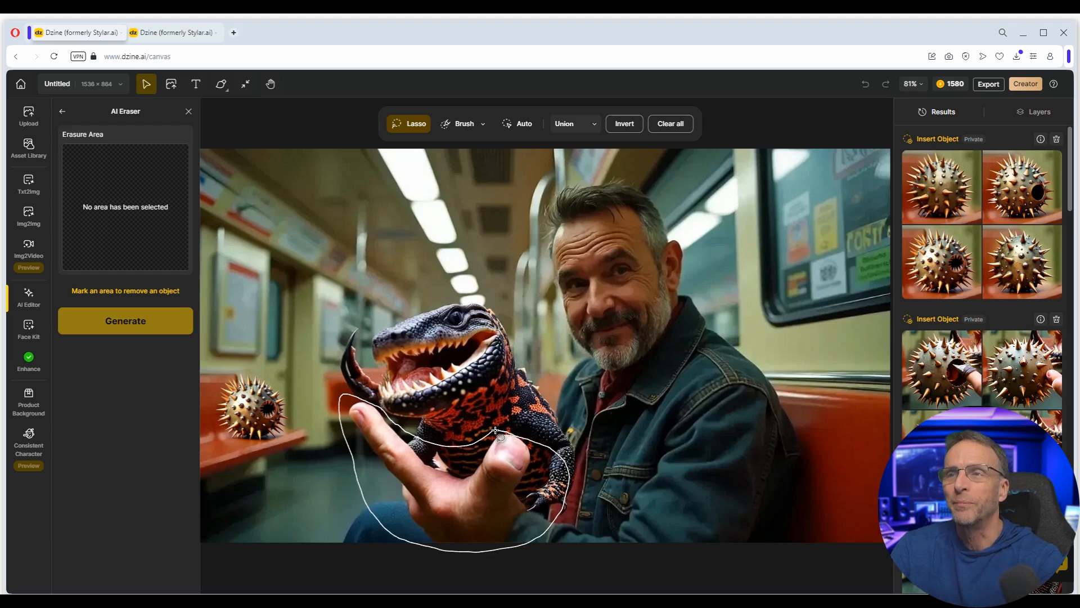
left_click(99, 326)
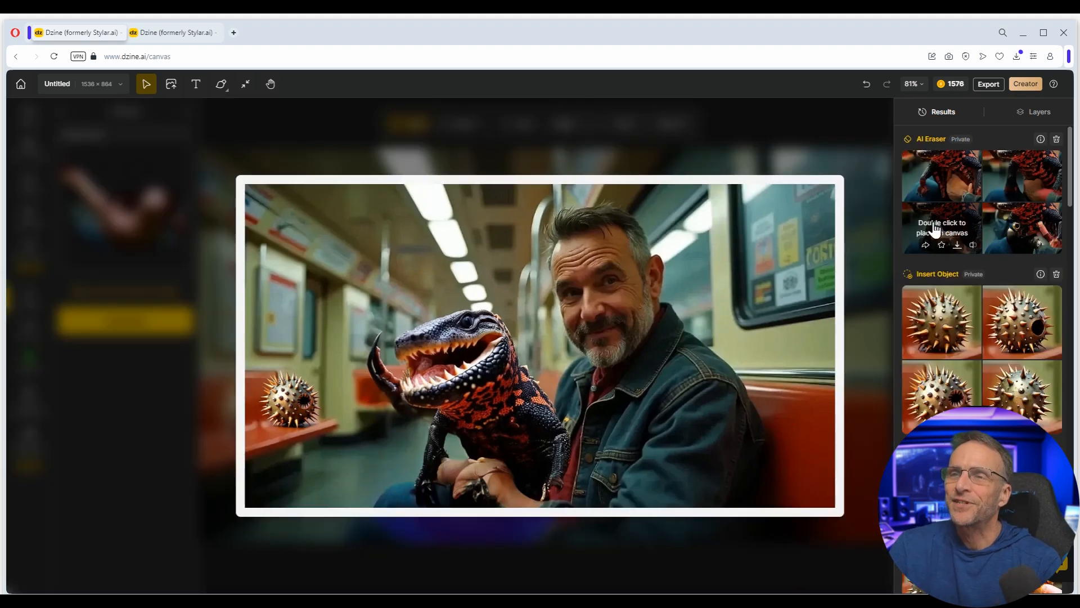
double_click(1027, 183)
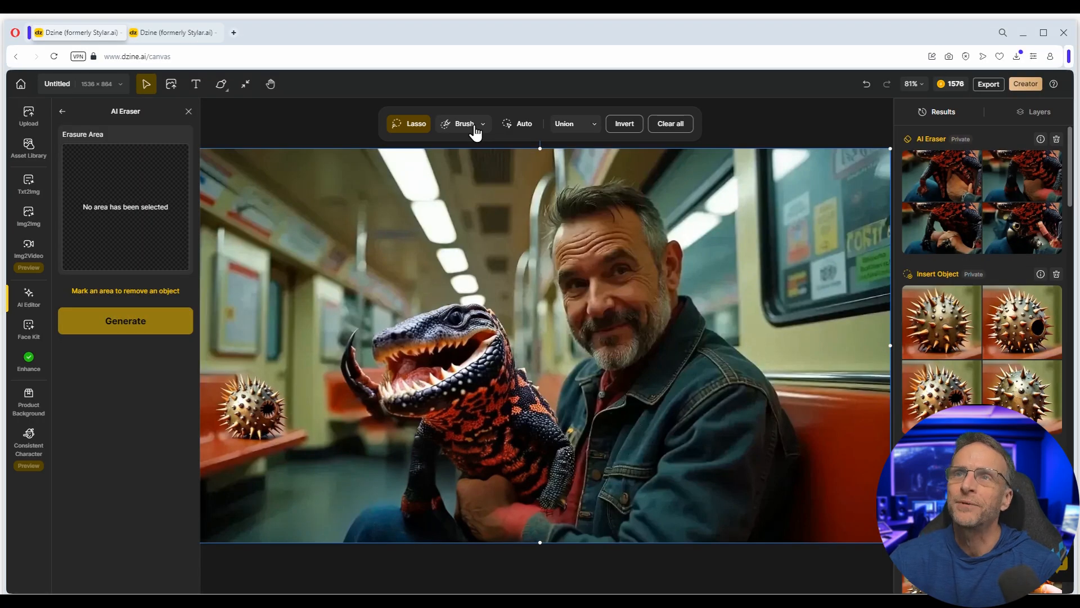
- Brush over a ceiling spot, erase it, and place the cleaned-up result
left_click(474, 128)
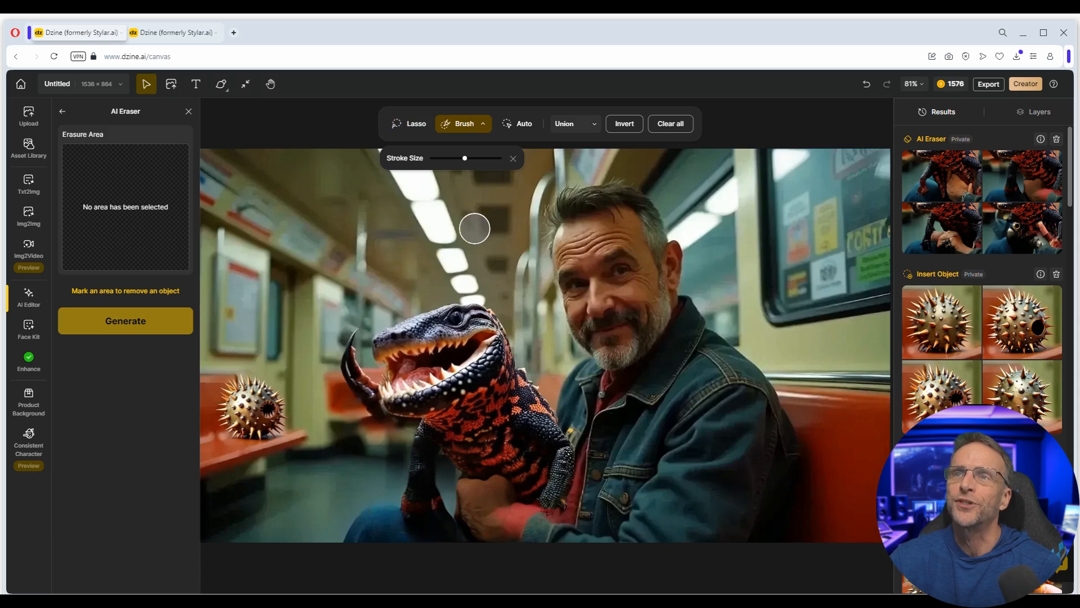
mouse_move(483, 210)
left_mouse_down()
mouse_move(499, 214)
mouse_move(475, 209)
mouse_move(478, 226)
mouse_move(495, 210)
mouse_move(509, 233)
left_mouse_up()
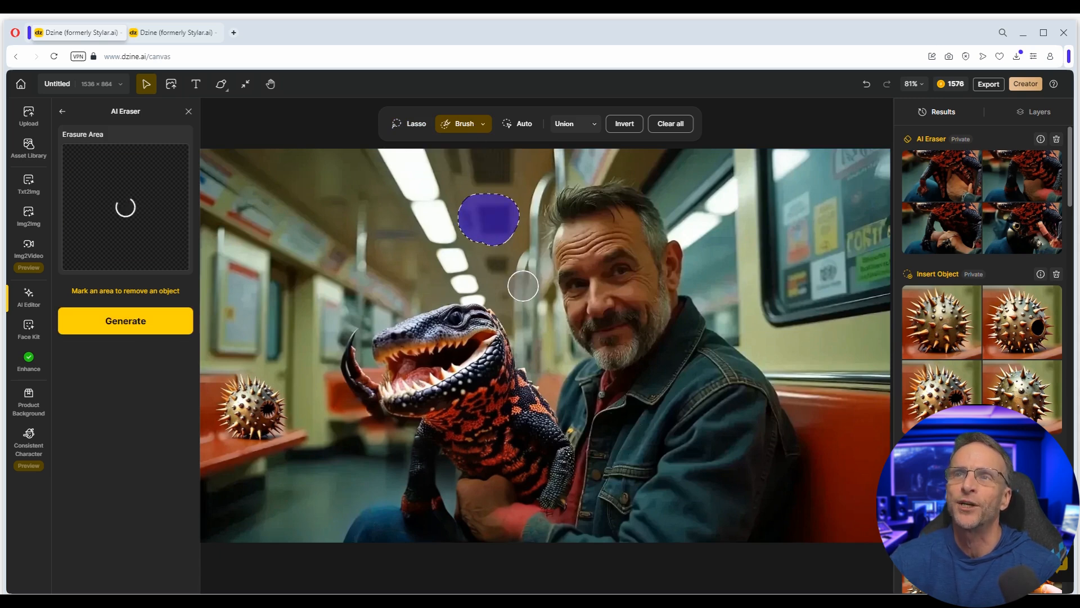
left_click(130, 331)
mouse_move(1020, 347)
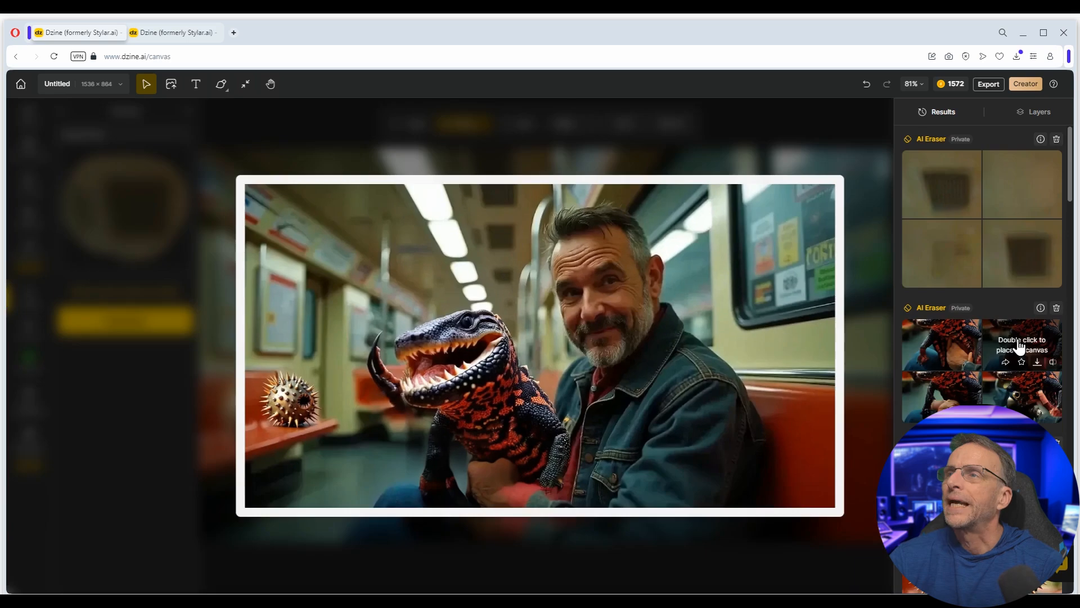
double_click(1033, 174)
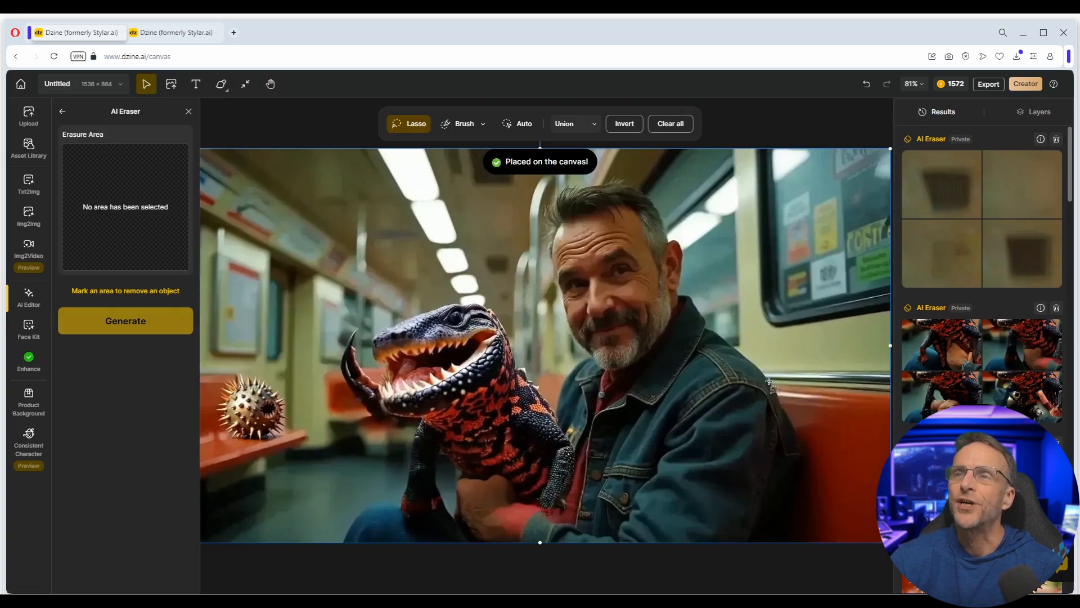
key("Escape")
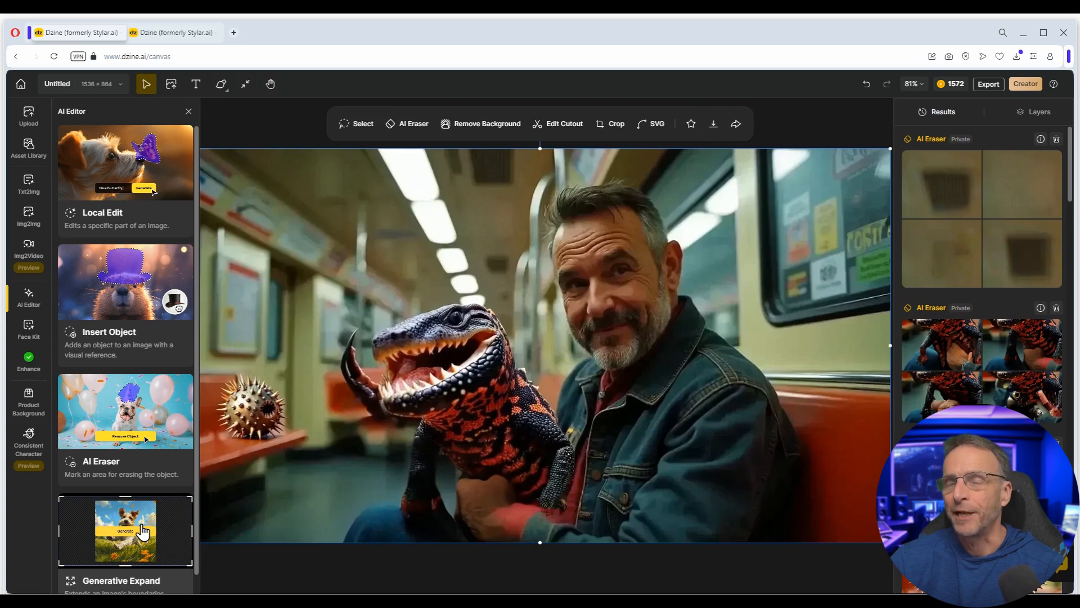
- Expand the image leftward with 'a garden gnome is sitting on a red subsway bench' and place a result
left_click(143, 529)
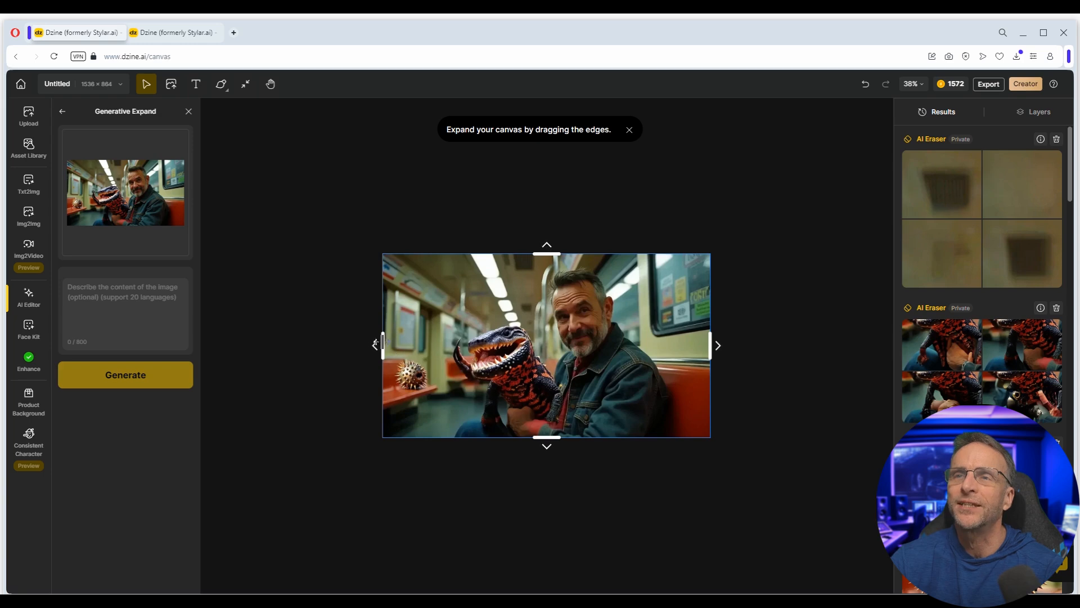
left_click_drag(376, 344, 290, 344)
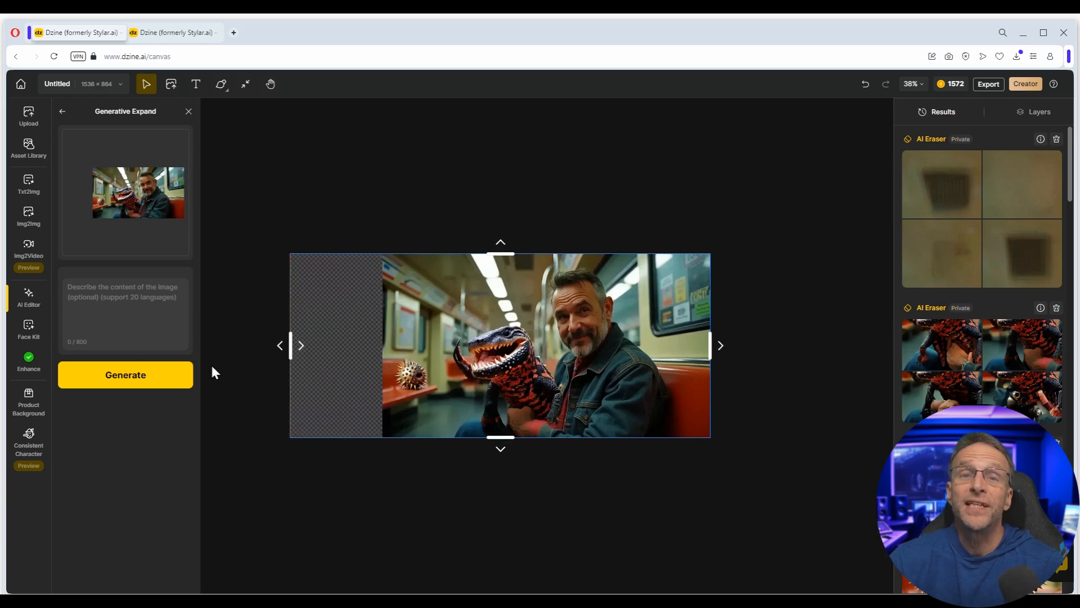
left_click(133, 297)
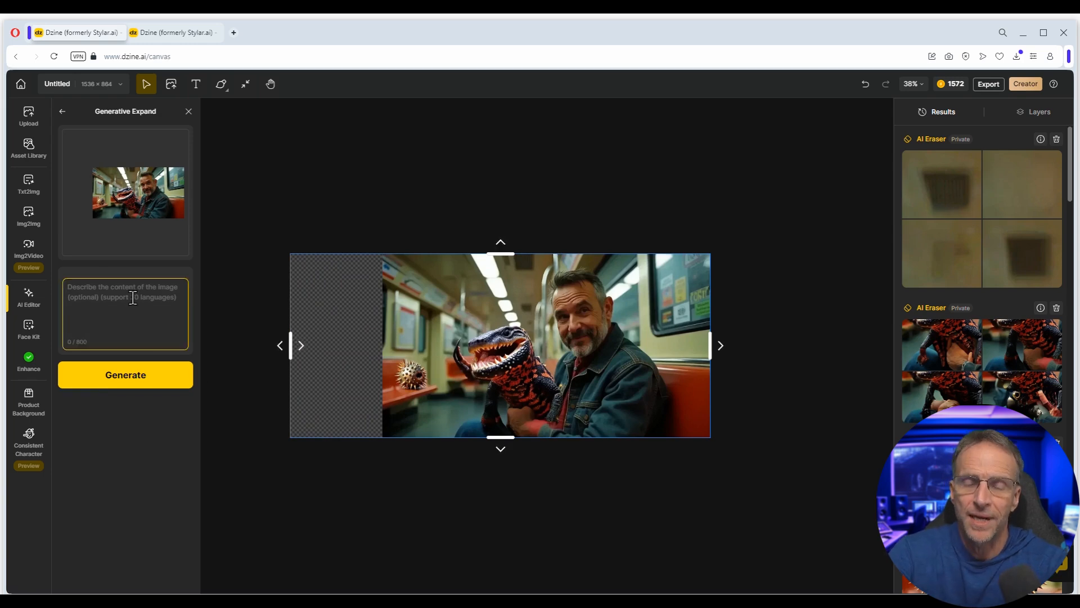
type("a garden gnome is sitting on a ")
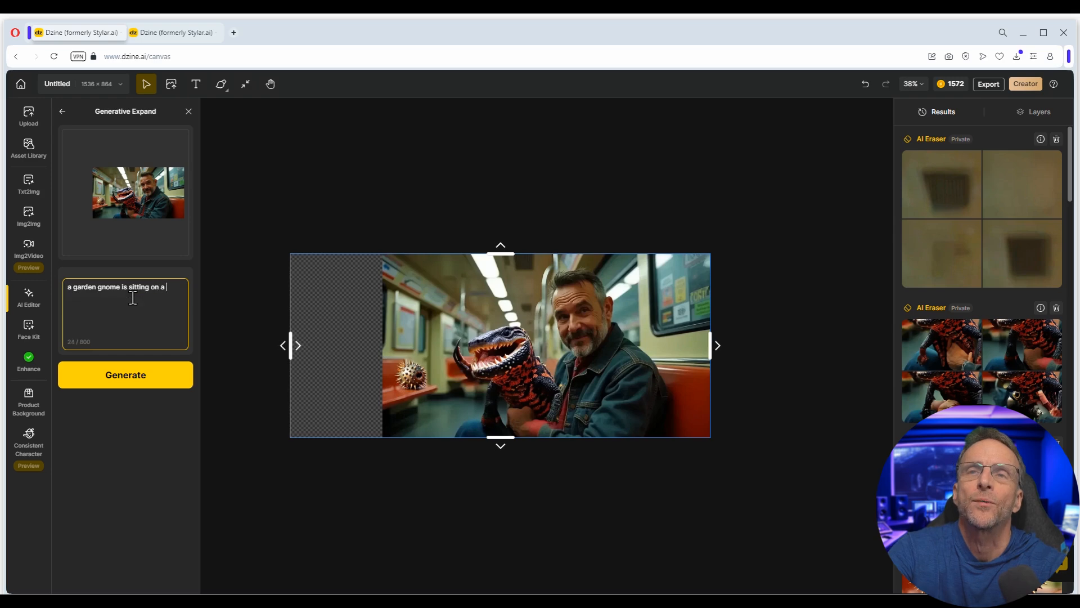
type("red subsway bench")
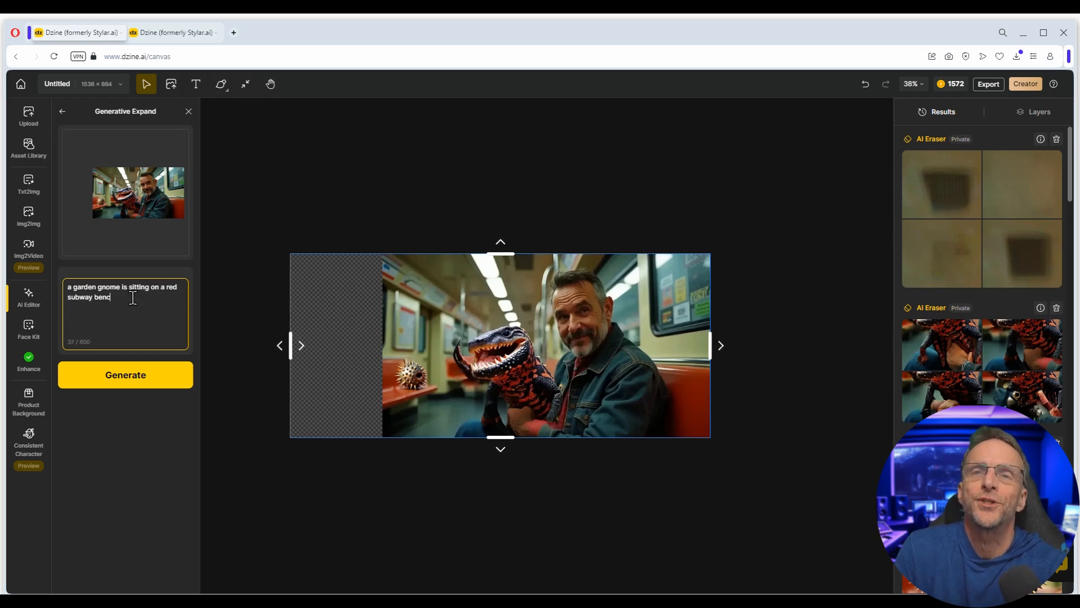
left_click(135, 381)
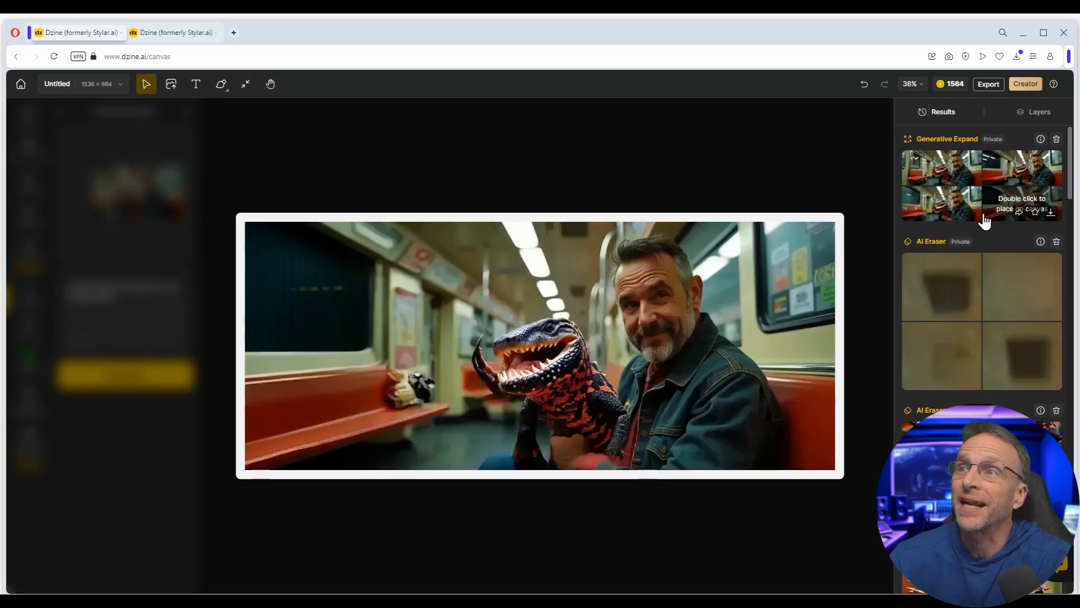
double_click(937, 209)
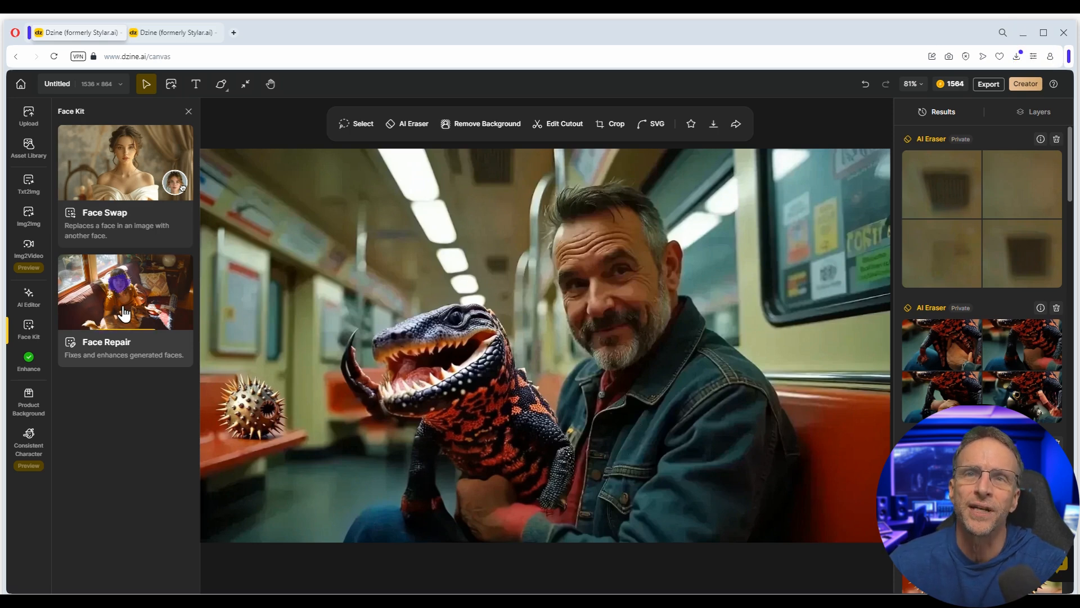
- Face Repair the masked face with 'middel aged man with a beard' and place the grey-bearded result
left_click(123, 308)
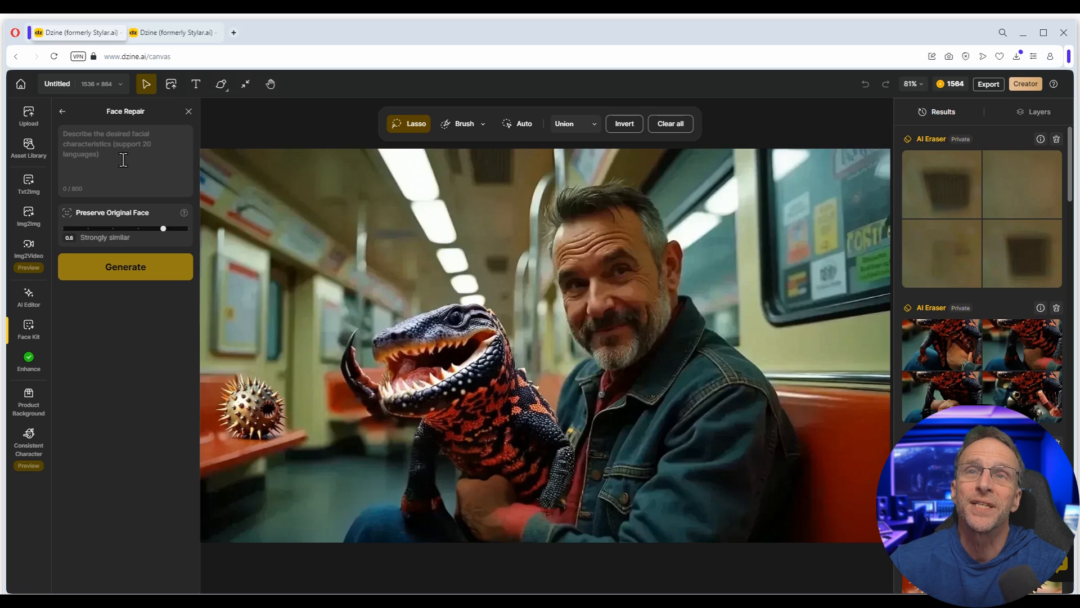
left_click(139, 144)
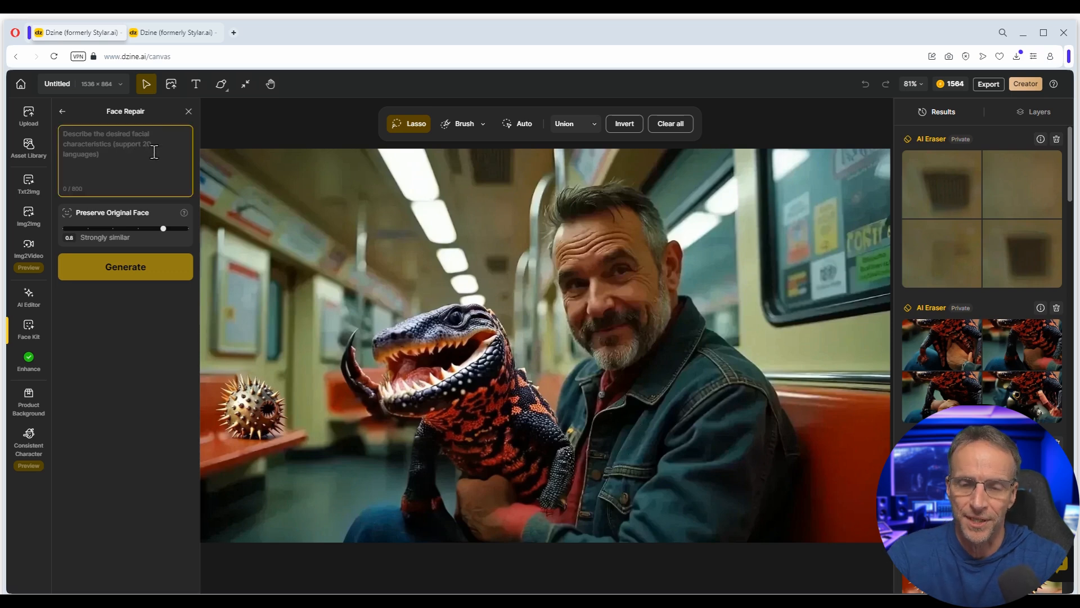
type("middel")
type(" aged man with a b")
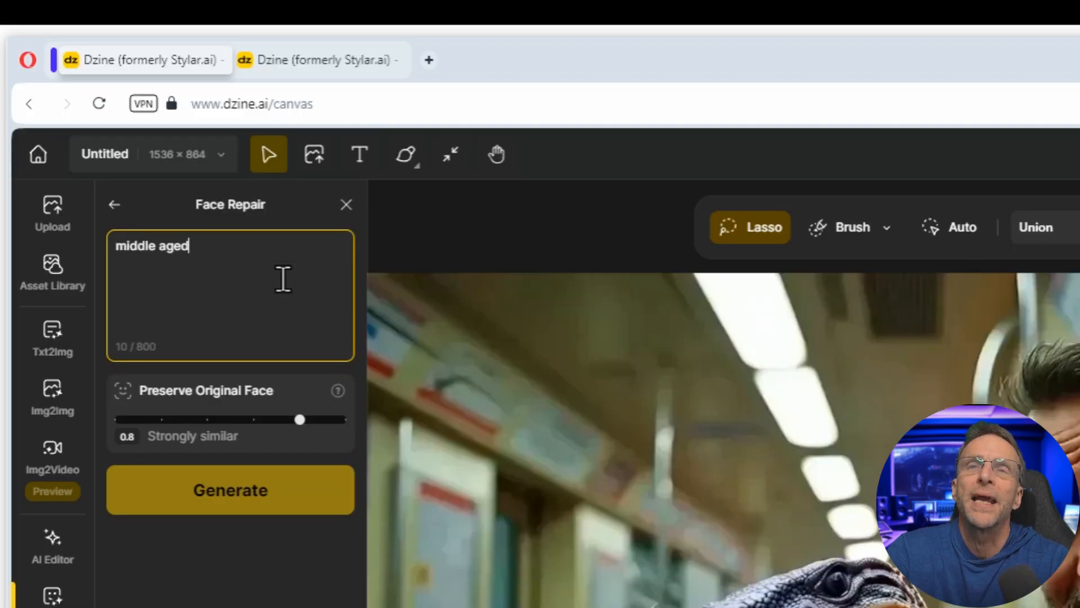
type("eard")
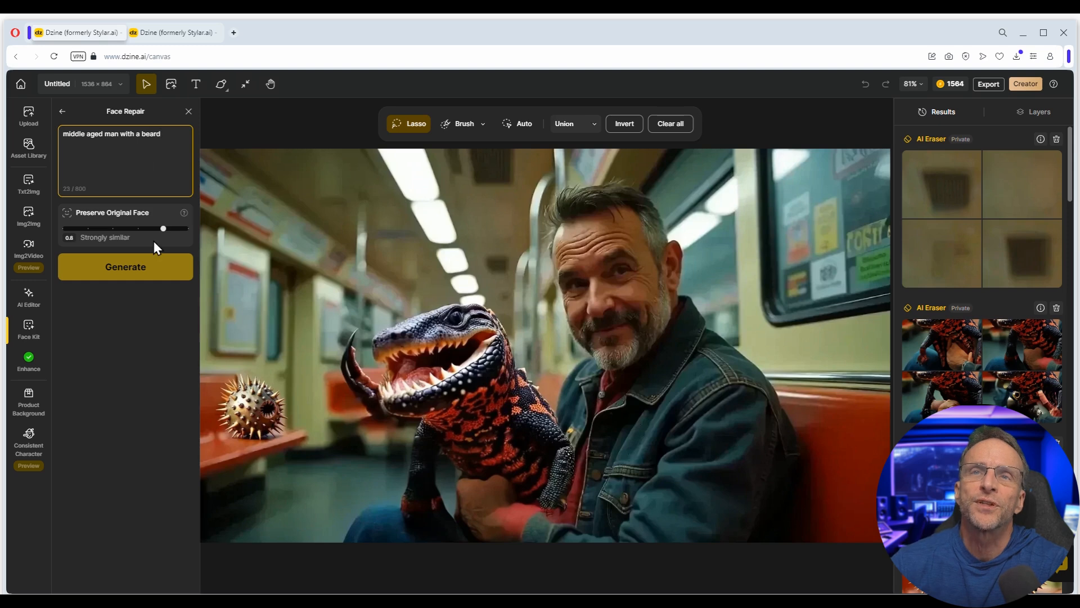
left_click(565, 201)
mouse_move(577, 200)
left_mouse_down()
mouse_move(547, 260)
mouse_move(585, 365)
mouse_move(675, 353)
mouse_move(665, 253)
mouse_move(630, 189)
left_mouse_up()
left_click(126, 267)
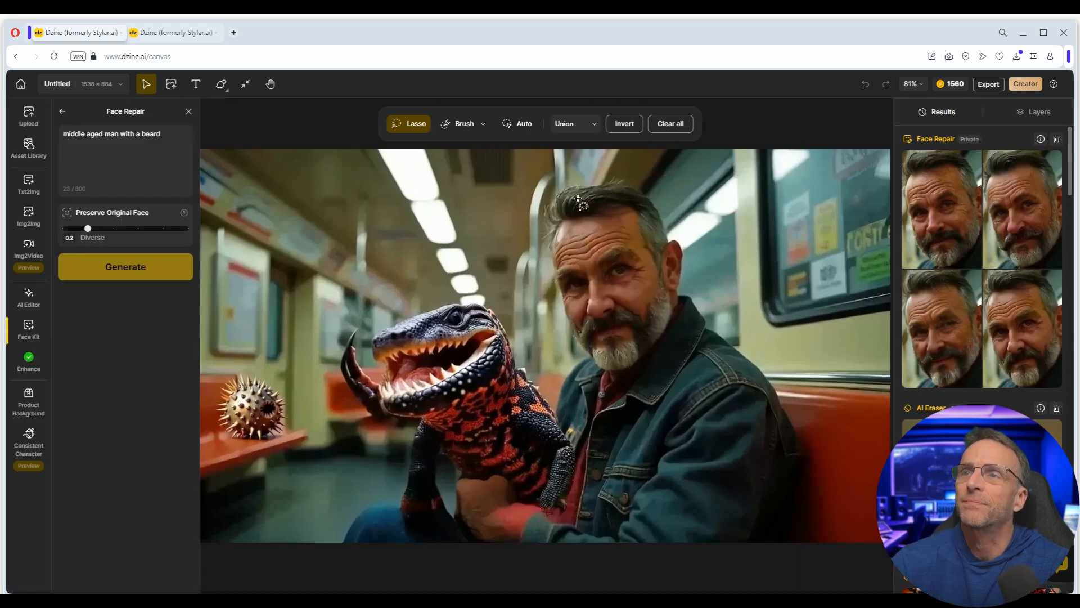
left_click_drag(578, 198, 648, 210)
left_click(125, 267)
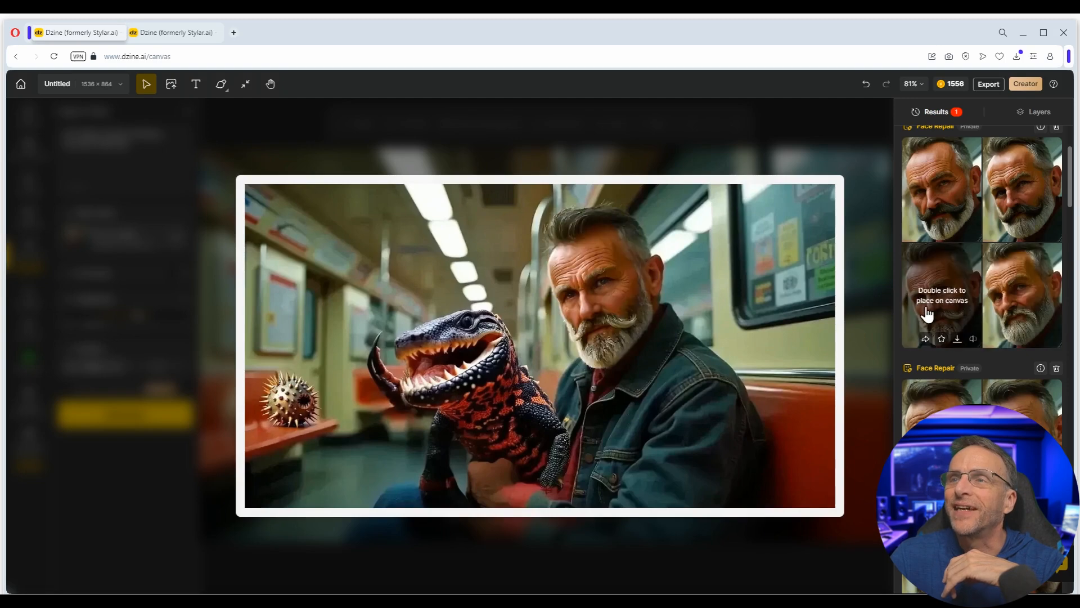
double_click(940, 208)
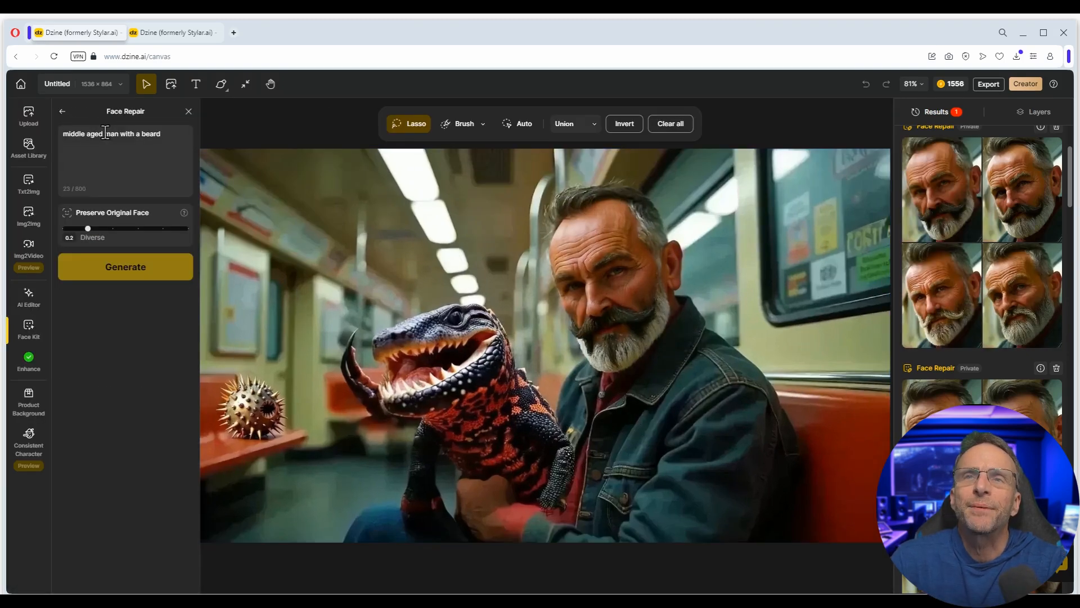
- Repair the face as 'clean shaven middle aged man' at Preserve 0, place it, and open Face Swap
double_click(94, 137)
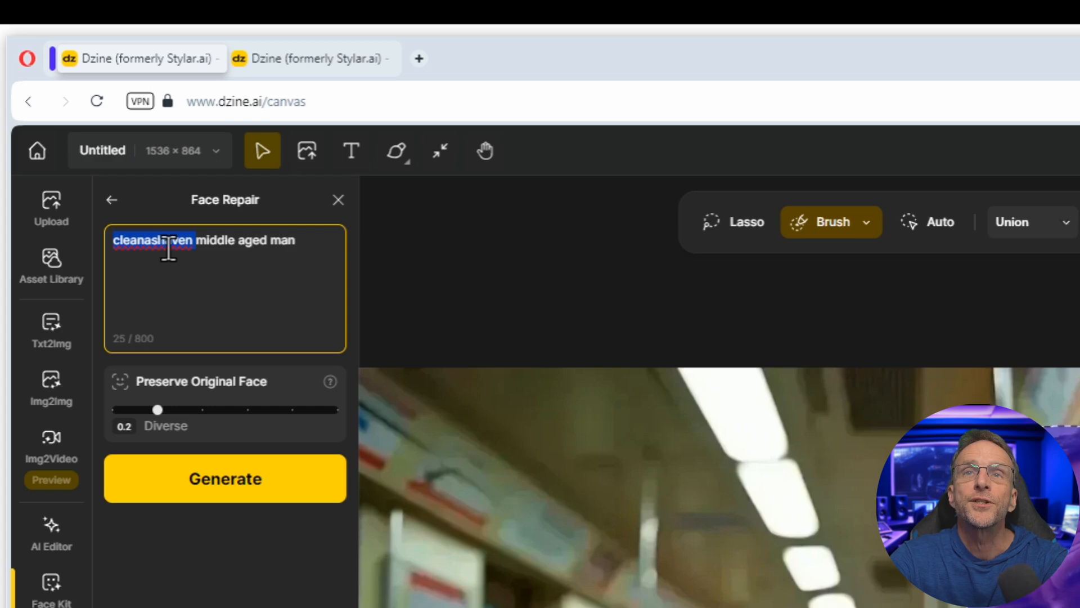
type("clean")
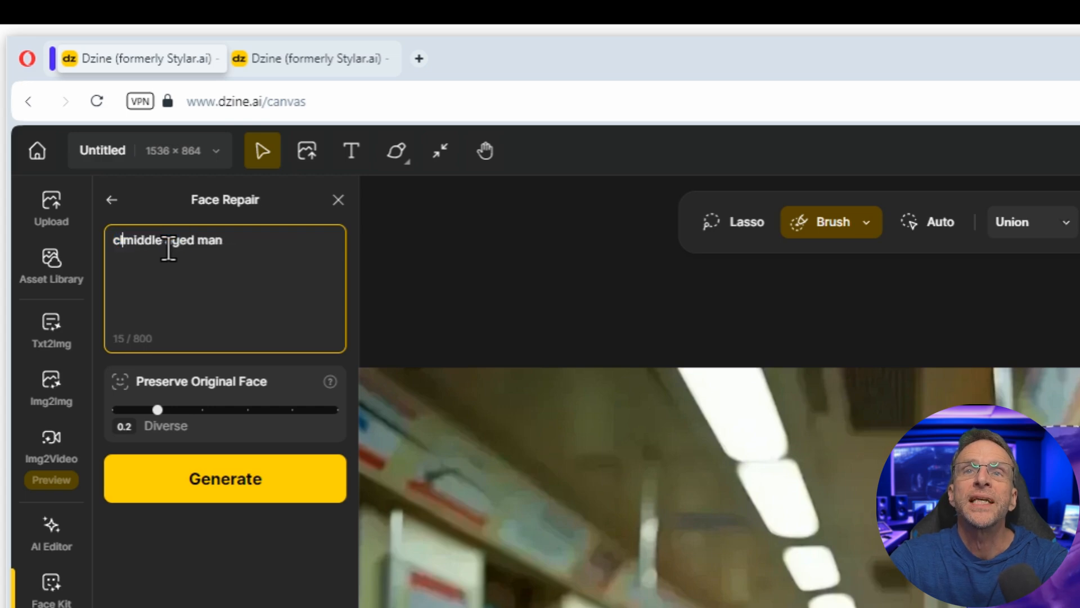
type(" shaven")
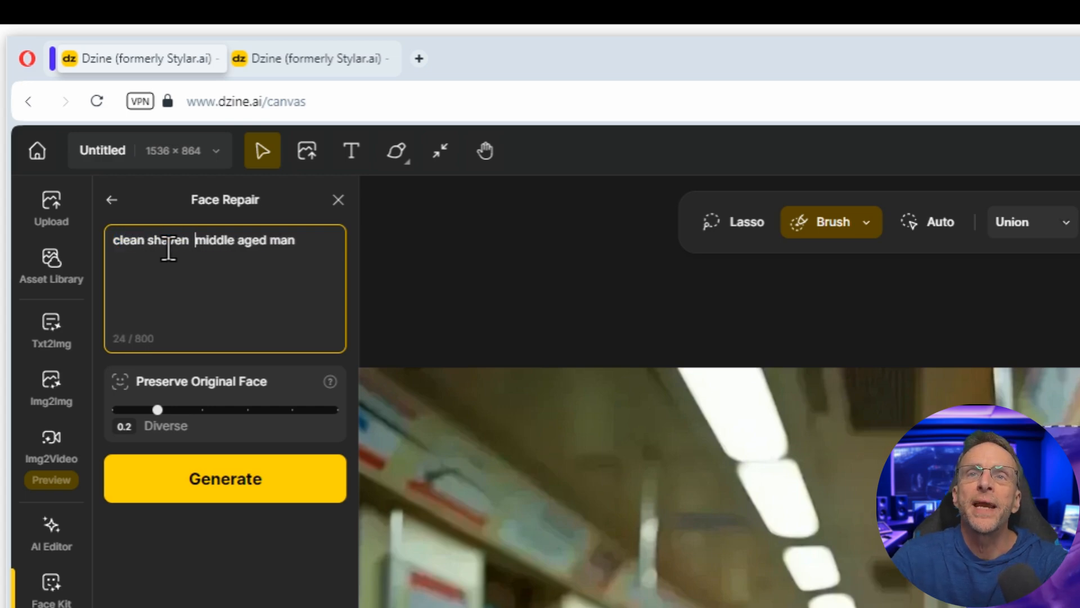
left_click_drag(157, 410, 112, 411)
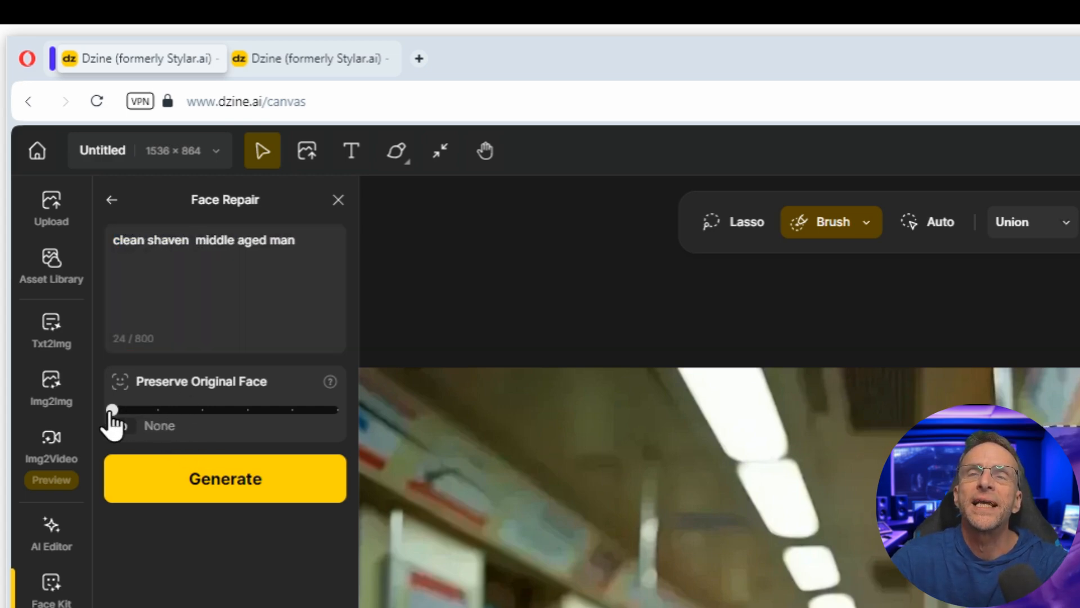
left_click(149, 501)
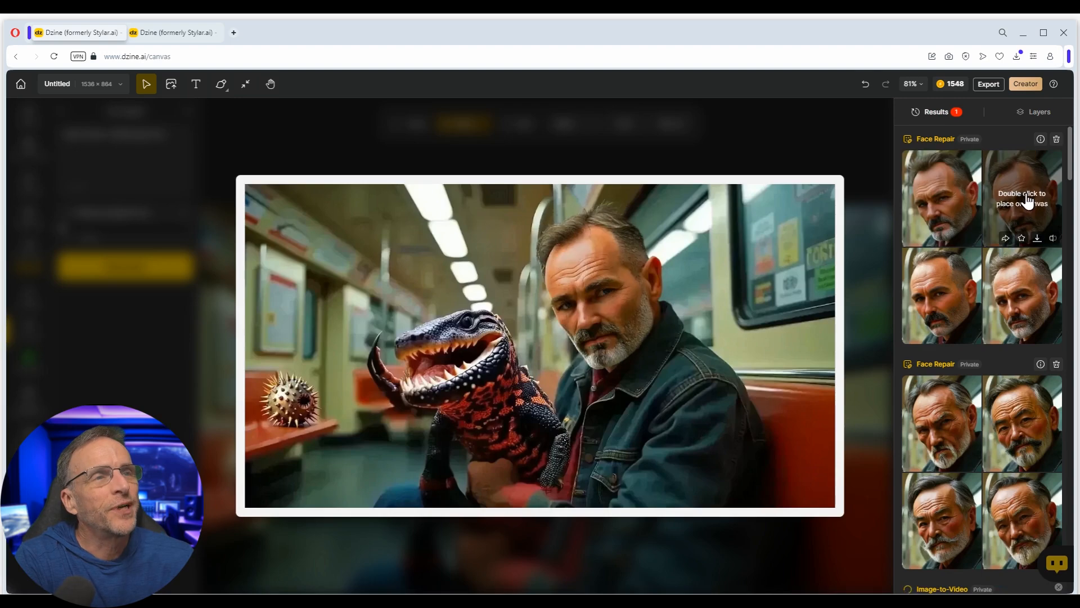
double_click(936, 206)
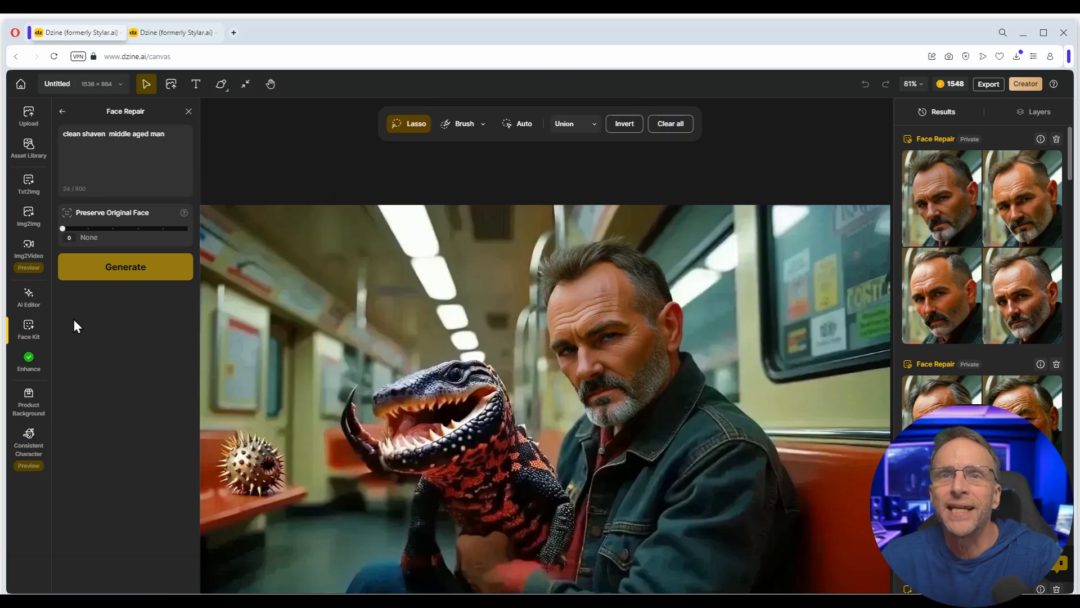
left_click(19, 339)
left_click(104, 165)
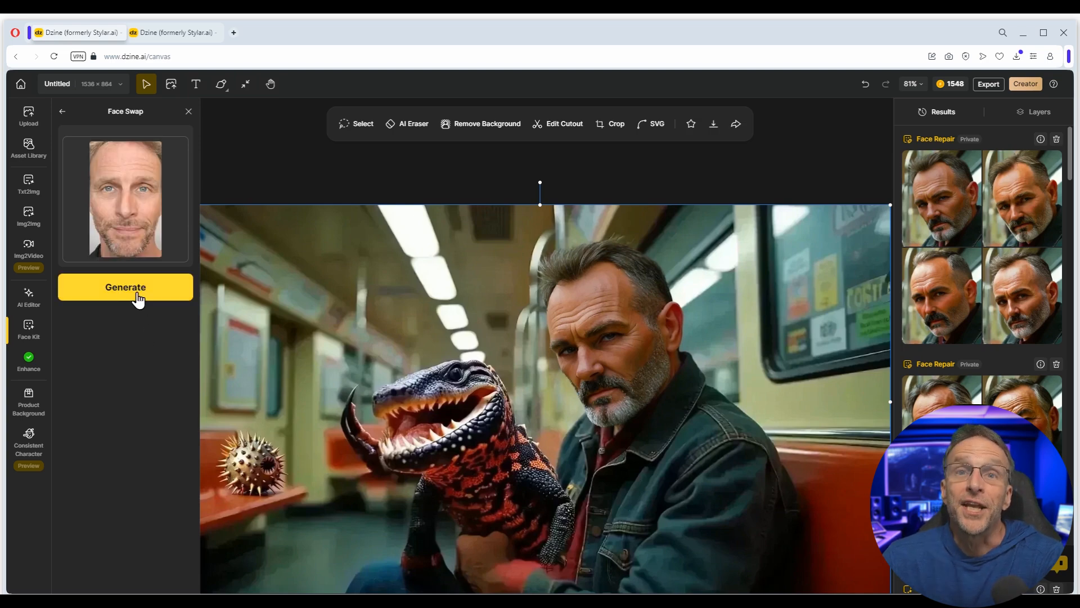
- Swap in the reference photo's face and place the Face Swap result on the canvas
left_click(136, 289)
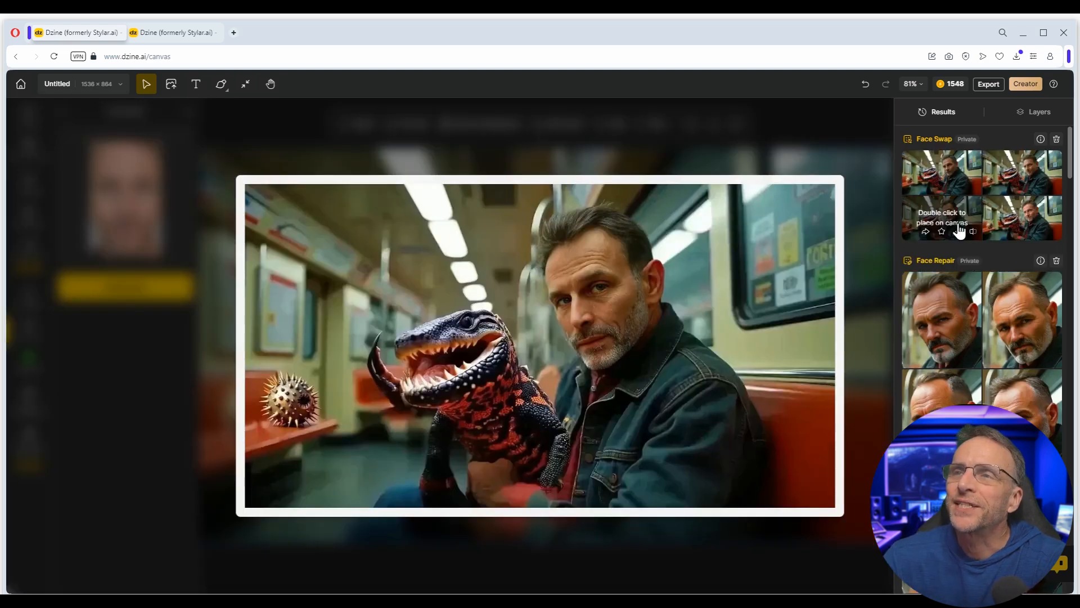
double_click(1017, 219)
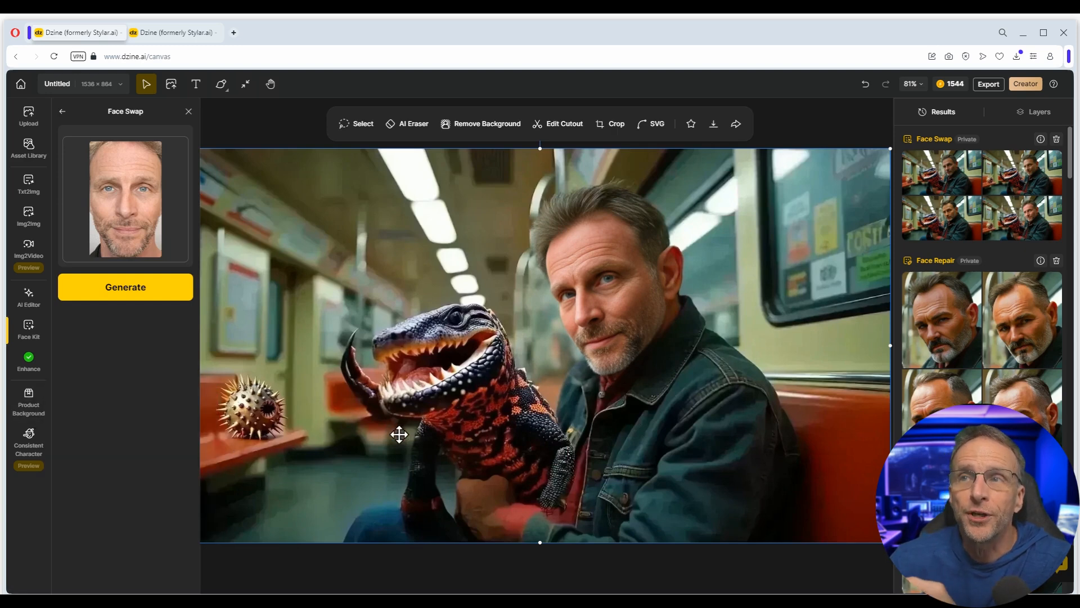
- Run a new Enhance with Portrait Mode on and compare it to the original with the slider
left_click(28, 360)
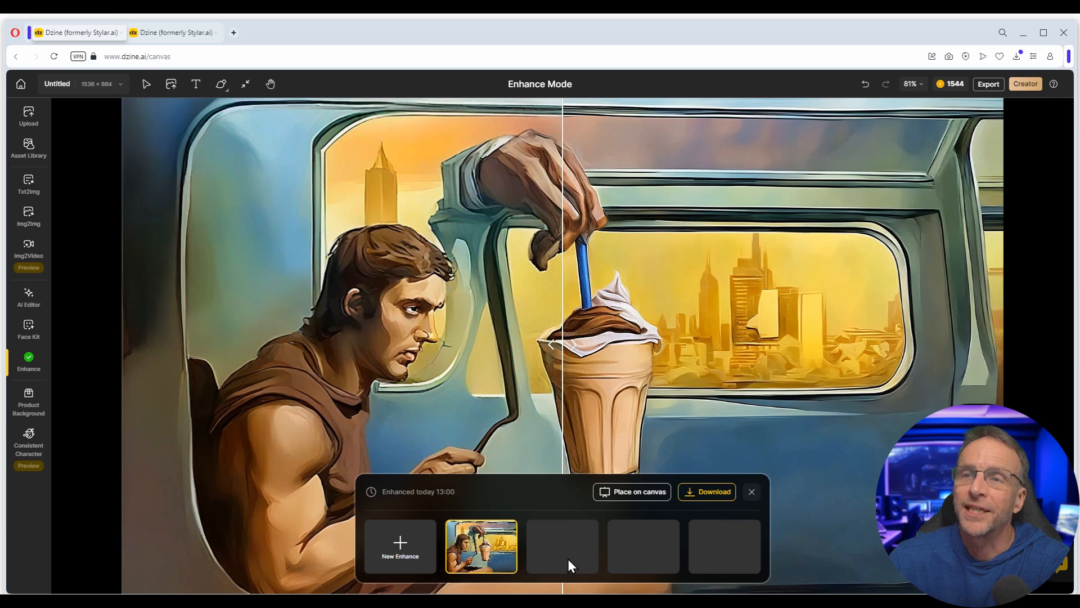
left_click(399, 549)
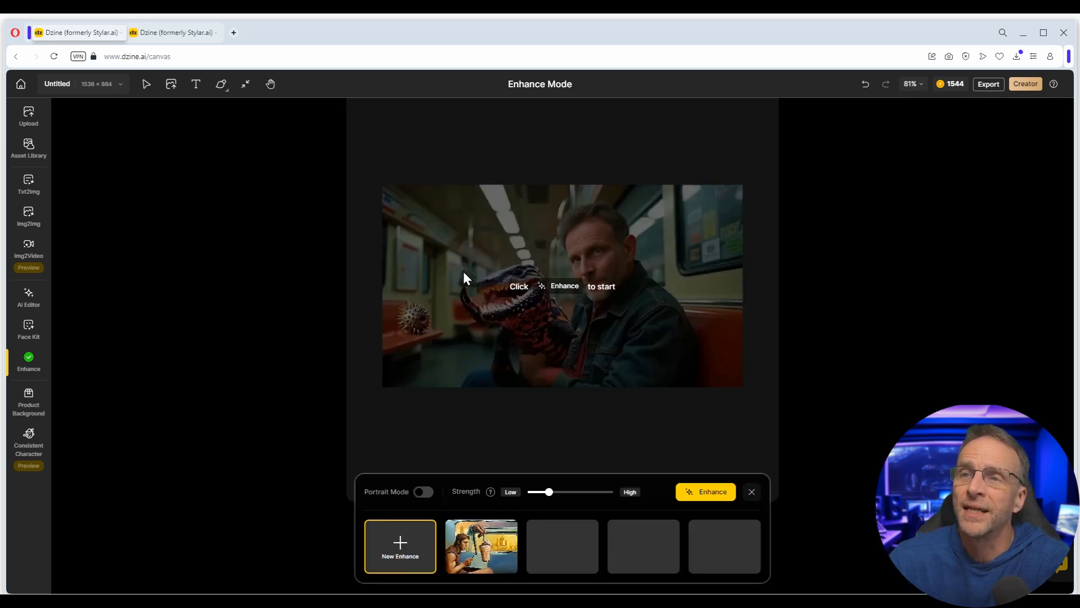
left_click(423, 493)
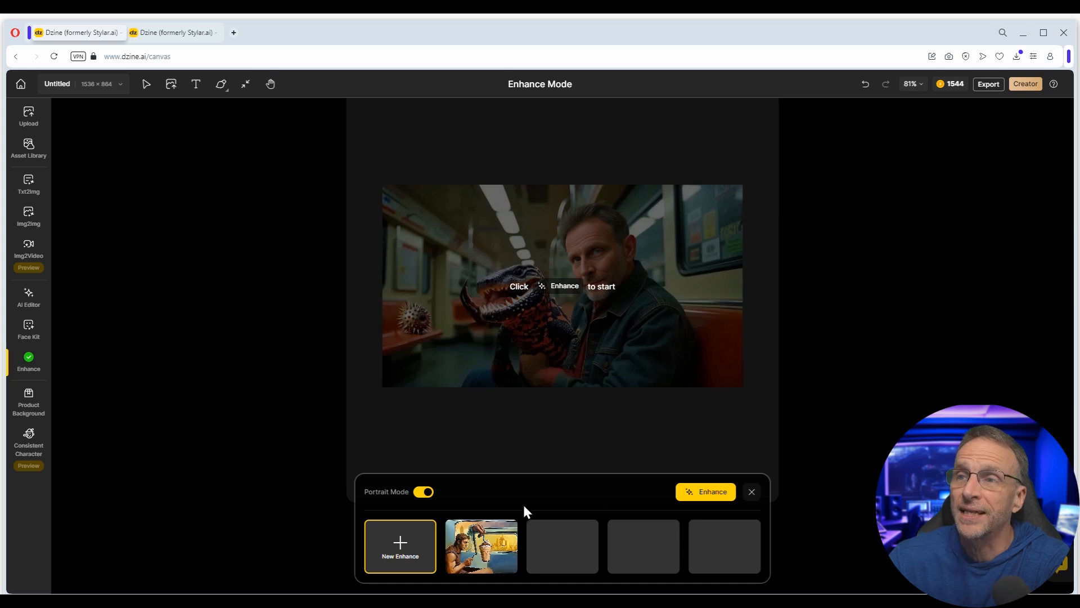
left_click(712, 493)
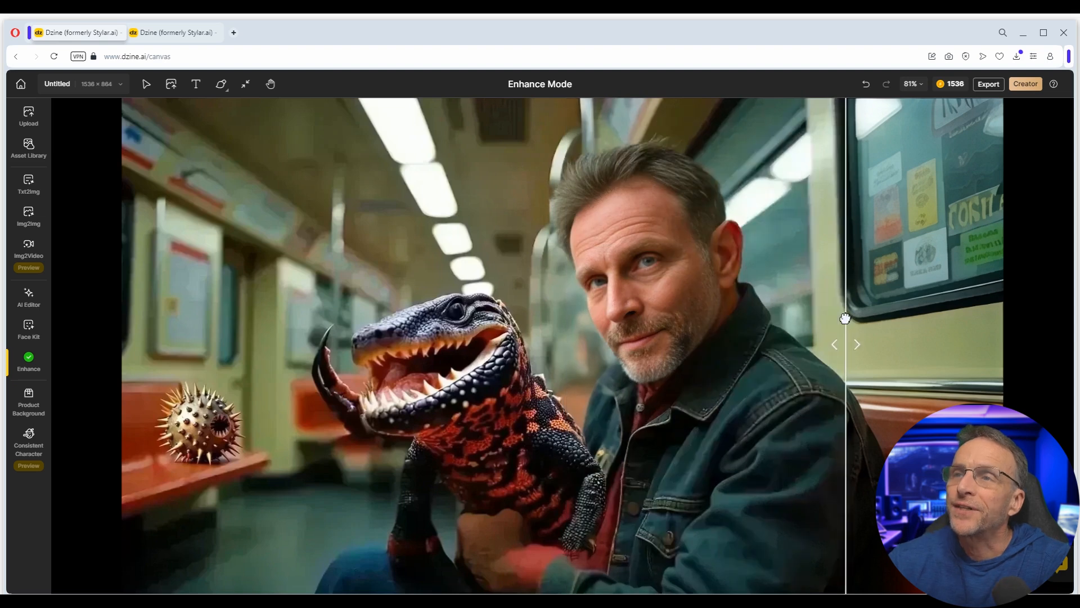
left_click_drag(565, 342, 479, 388)
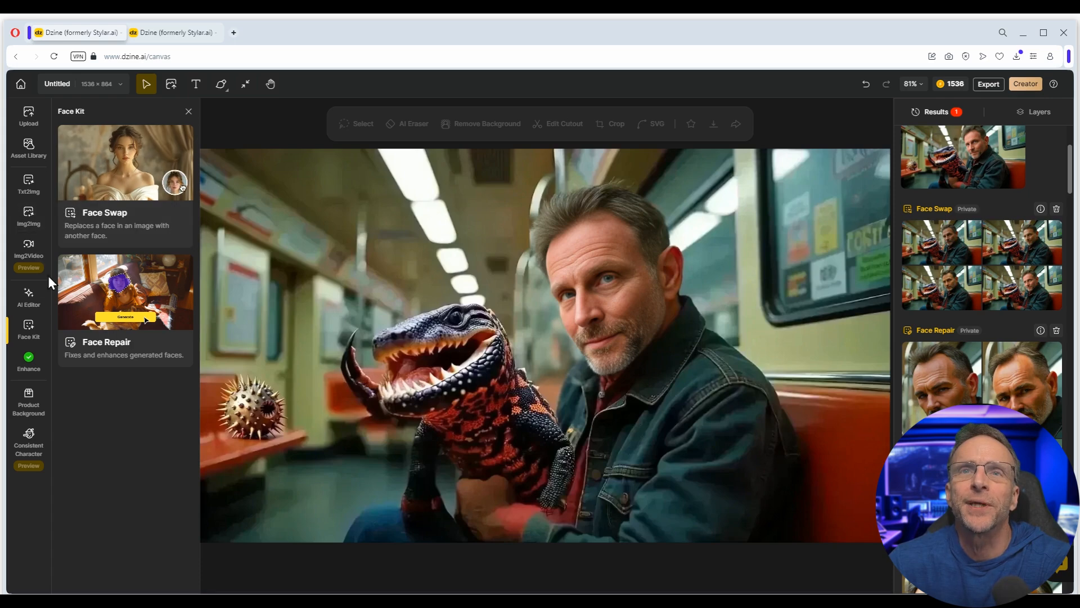
- Generate Cutie 3D Image-to-Image versions of the subway scene with Face Match enabled
left_click(28, 217)
left_click(131, 135)
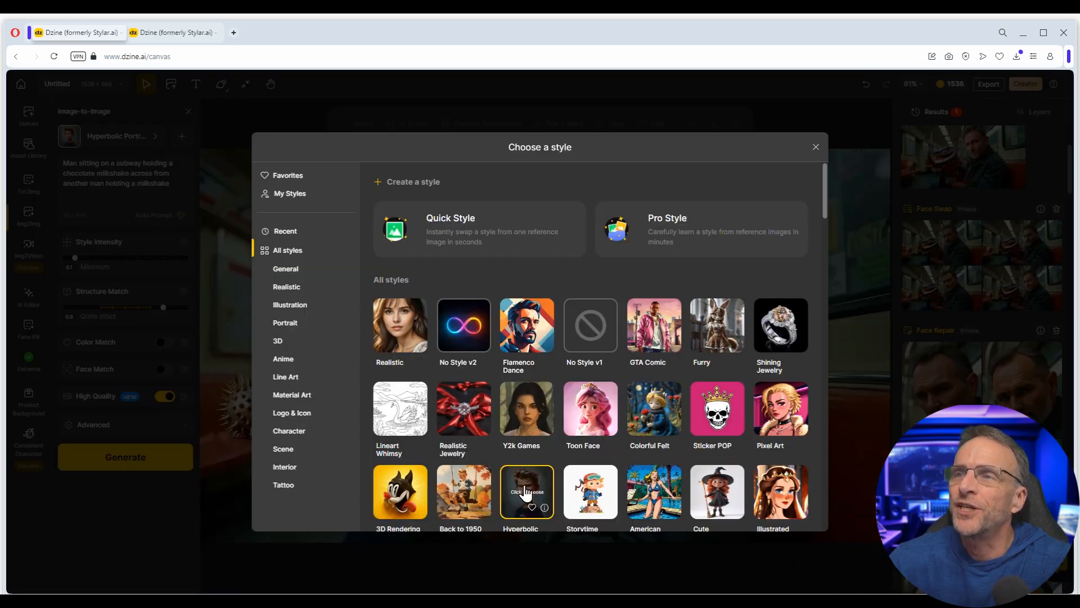
scroll(525, 493, "down", 4)
left_click_drag(151, 259, 155, 261)
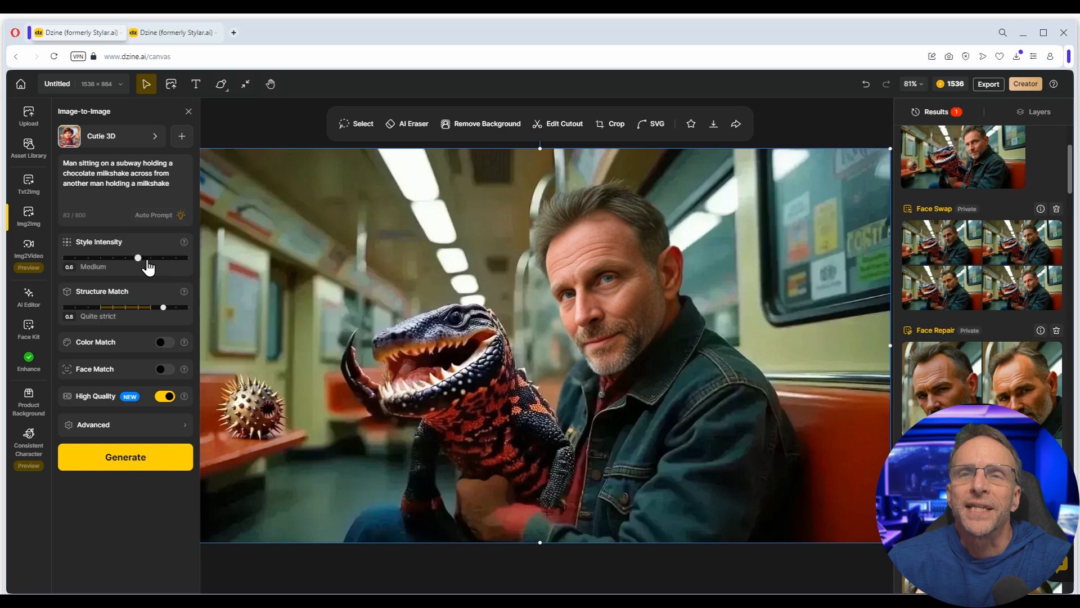
left_click(164, 370)
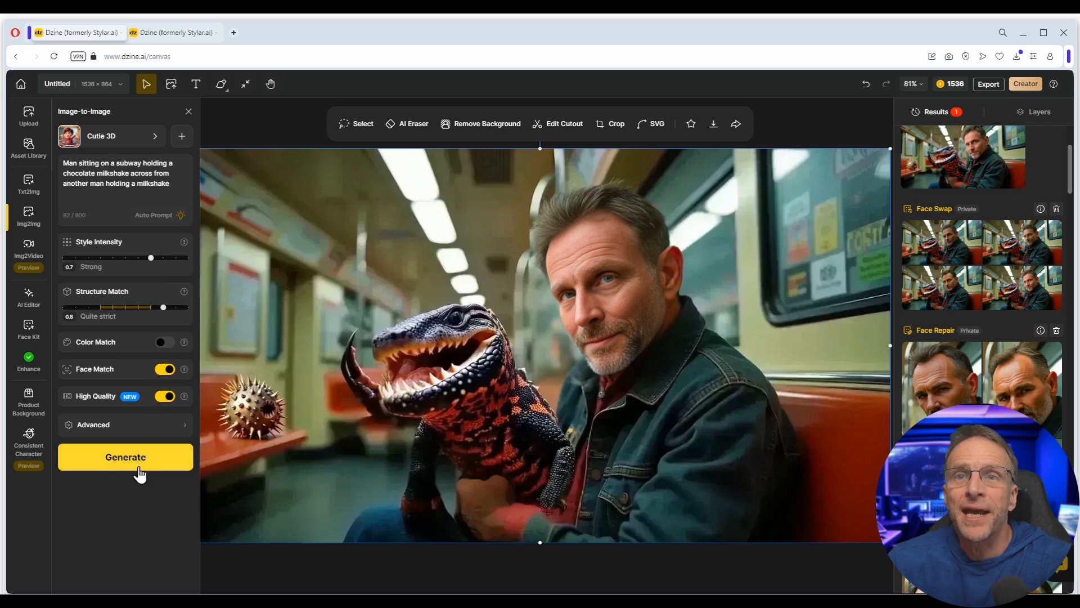
left_click(124, 457)
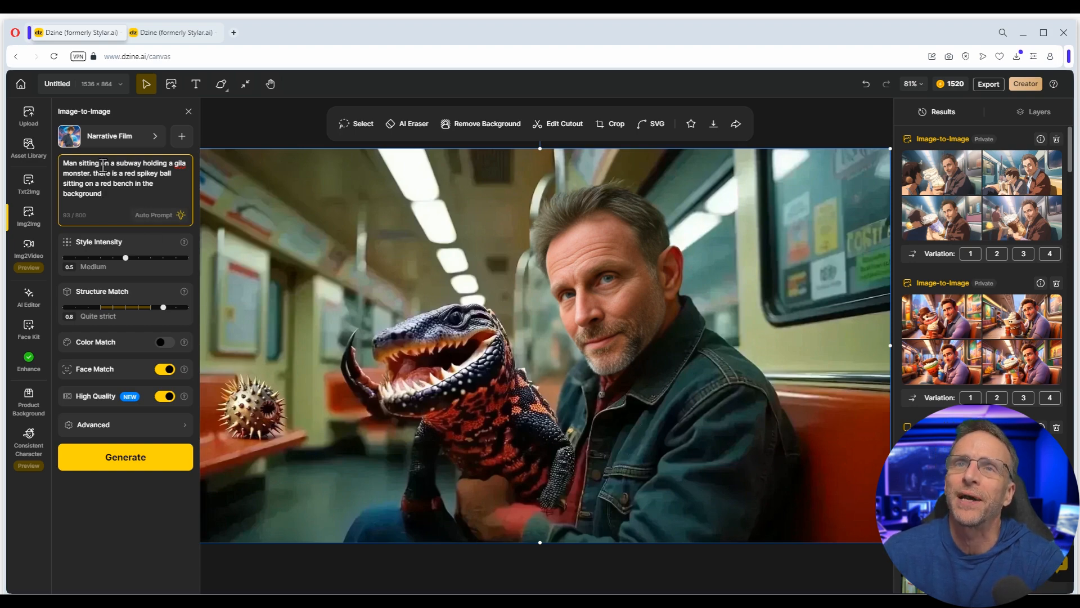
- Generate comic-style American Story versions at 0.8 intensity
left_click(97, 145)
left_click(525, 309)
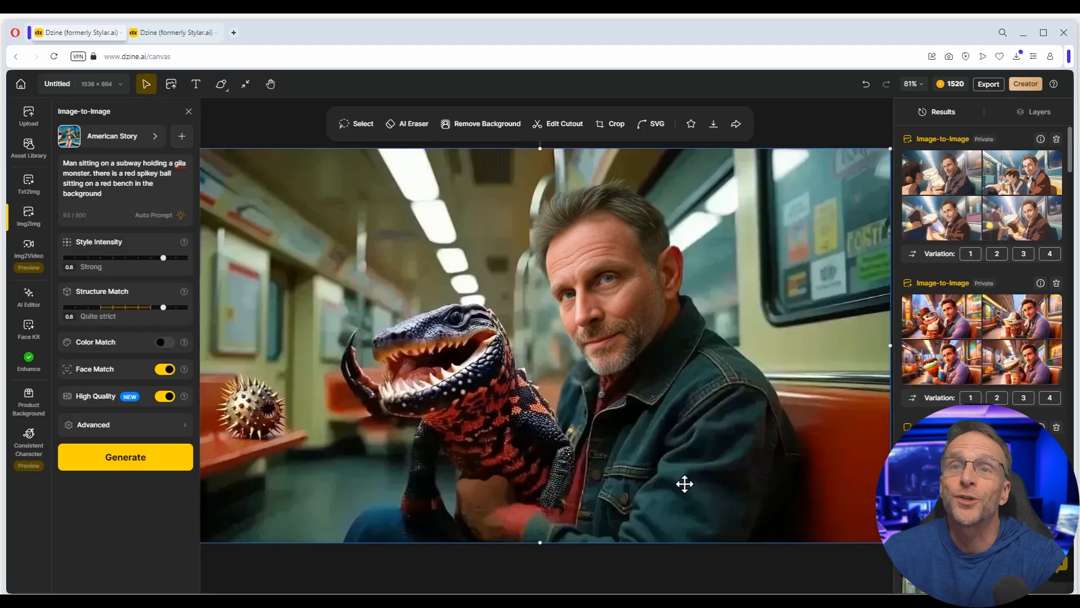
left_click(125, 459)
mouse_move(934, 168)
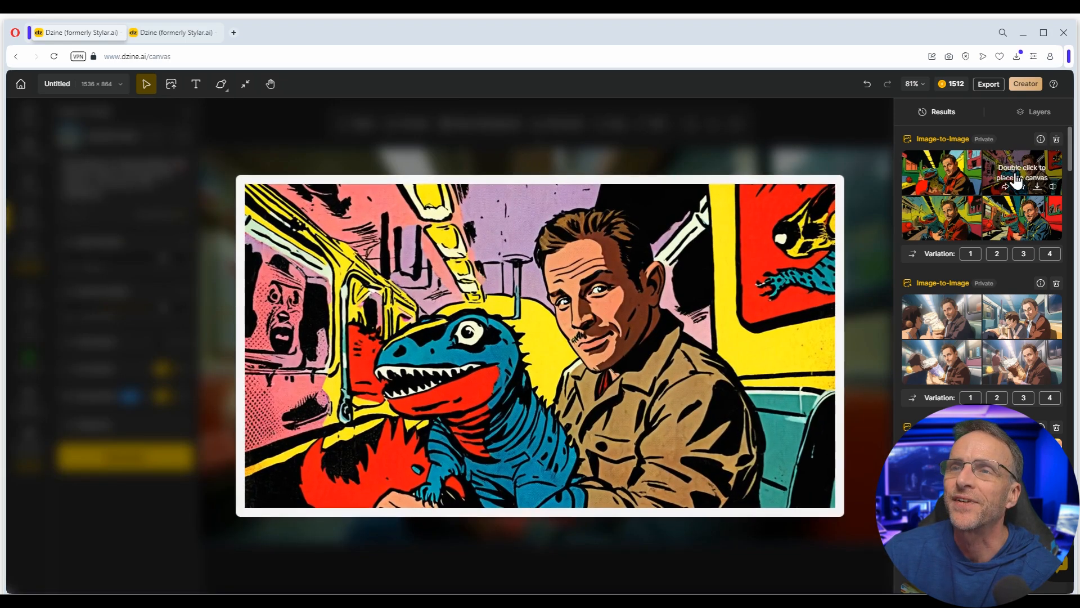
mouse_move(1020, 217)
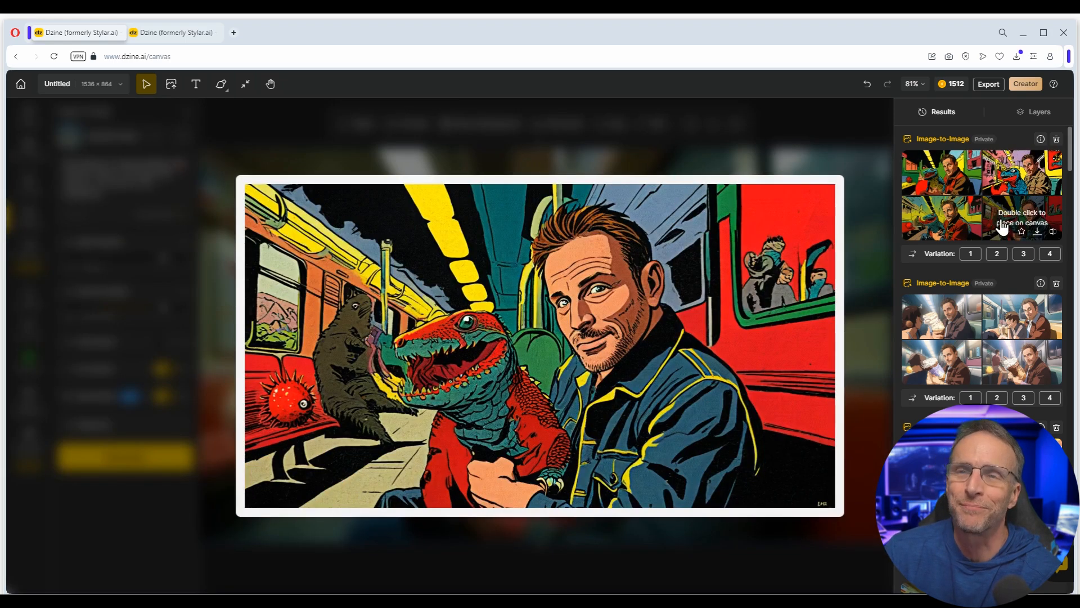
mouse_move(943, 232)
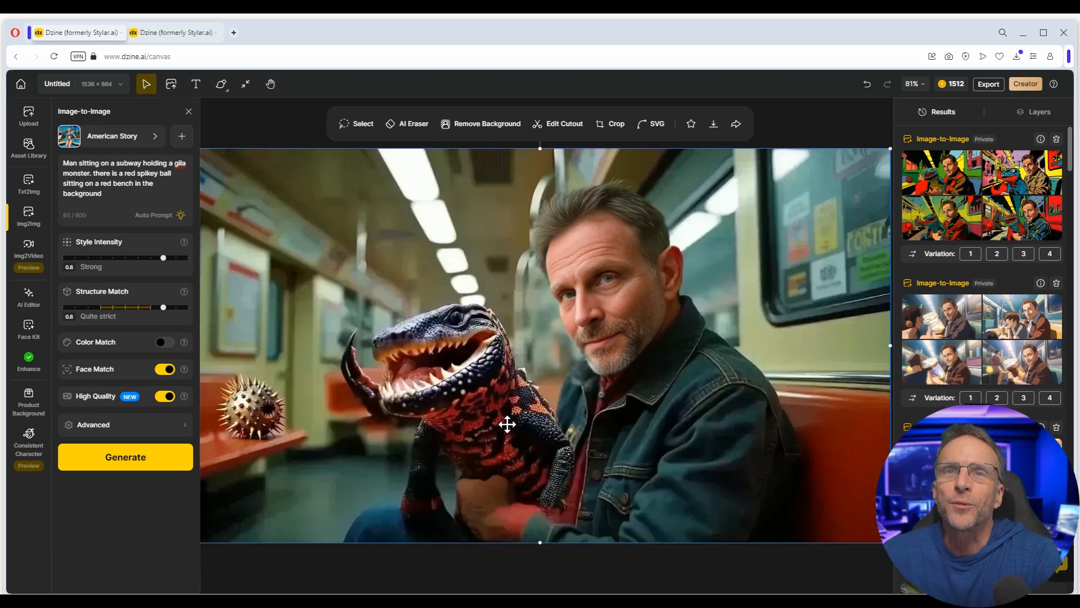
- Replace the Image-to-Video prompt: the man whispers to the lizard as the spiky ball rolls off a red bench
left_click(29, 251)
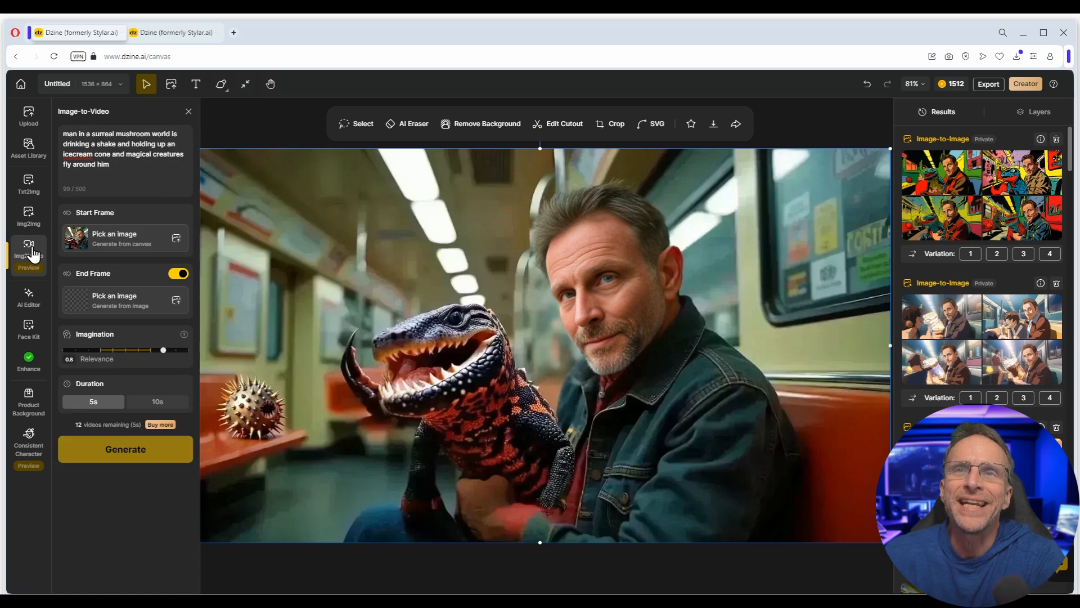
triple_click(120, 169)
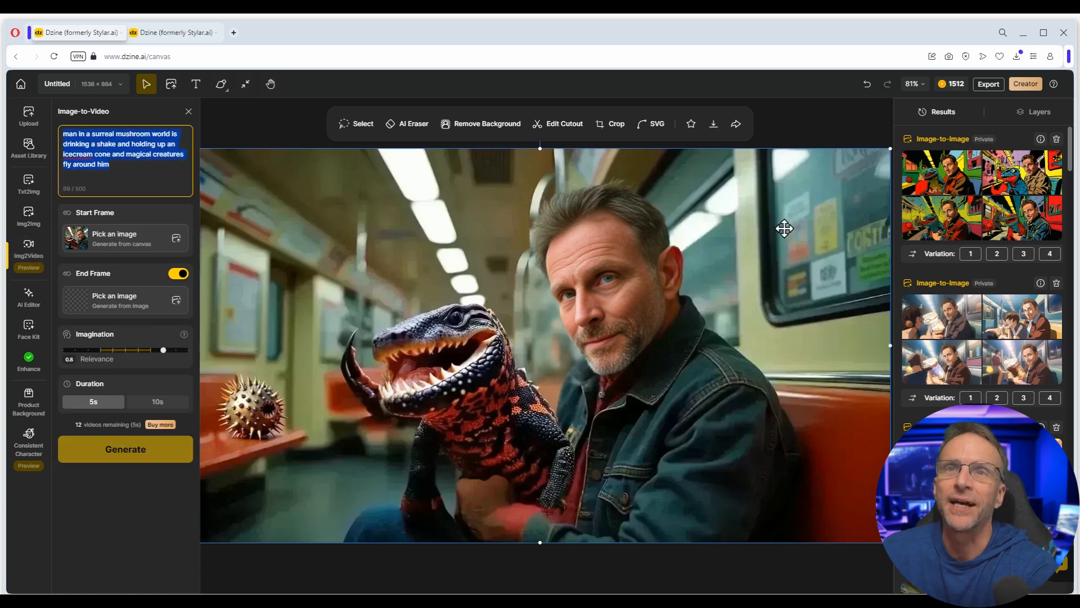
key("BackSpace")
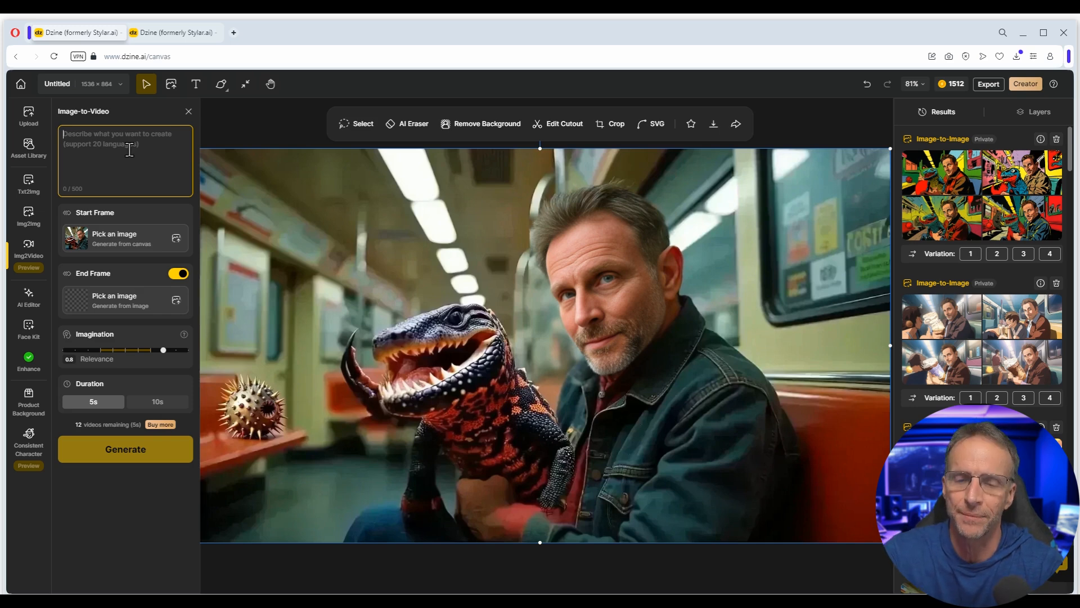
type("m")
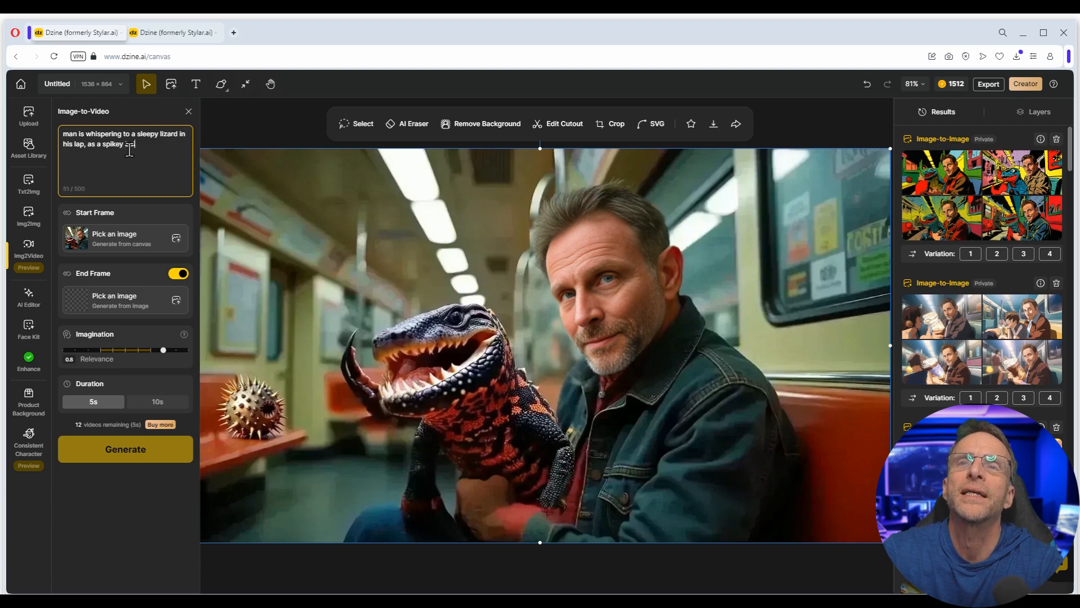
type("round rolls off a re")
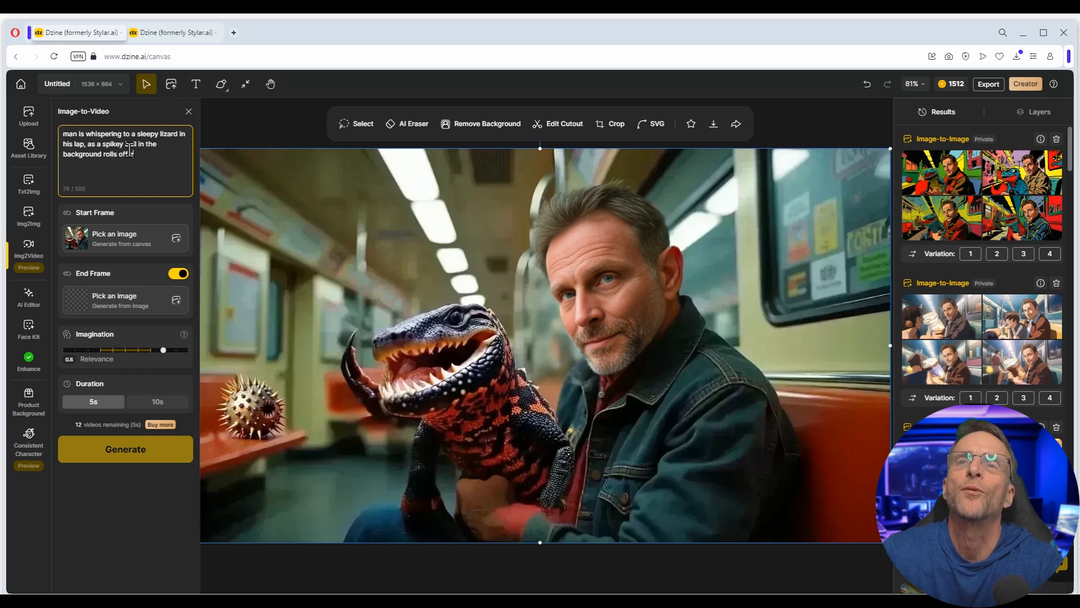
type("d bench")
left_click(146, 278)
- Turn off End Frame, set Imagination to 0.5 Balance, and generate the 5s video
left_click(173, 278)
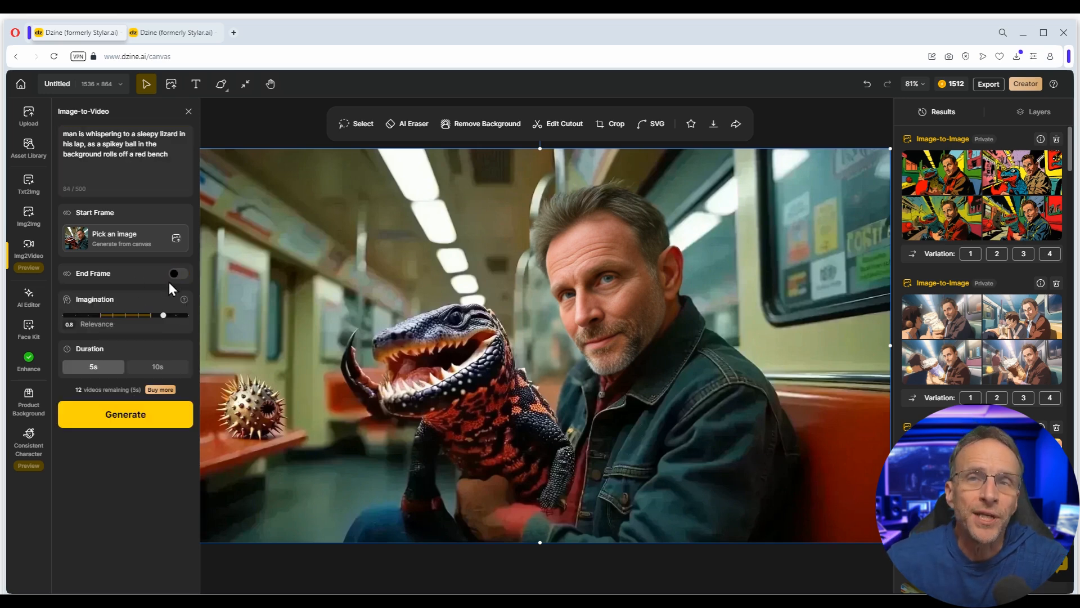
left_click_drag(161, 315, 127, 316)
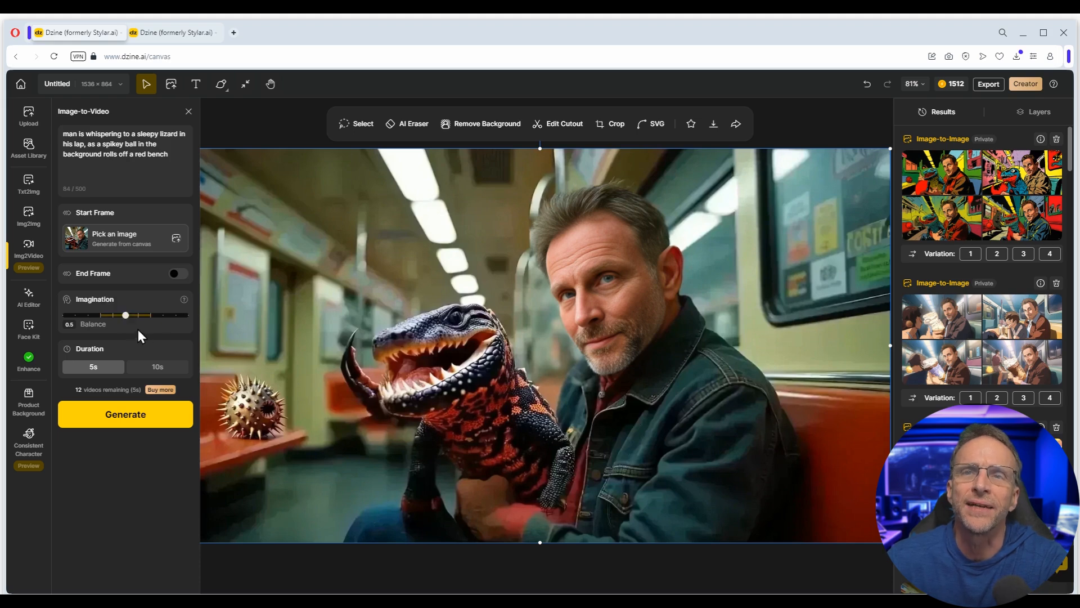
left_click(125, 417)
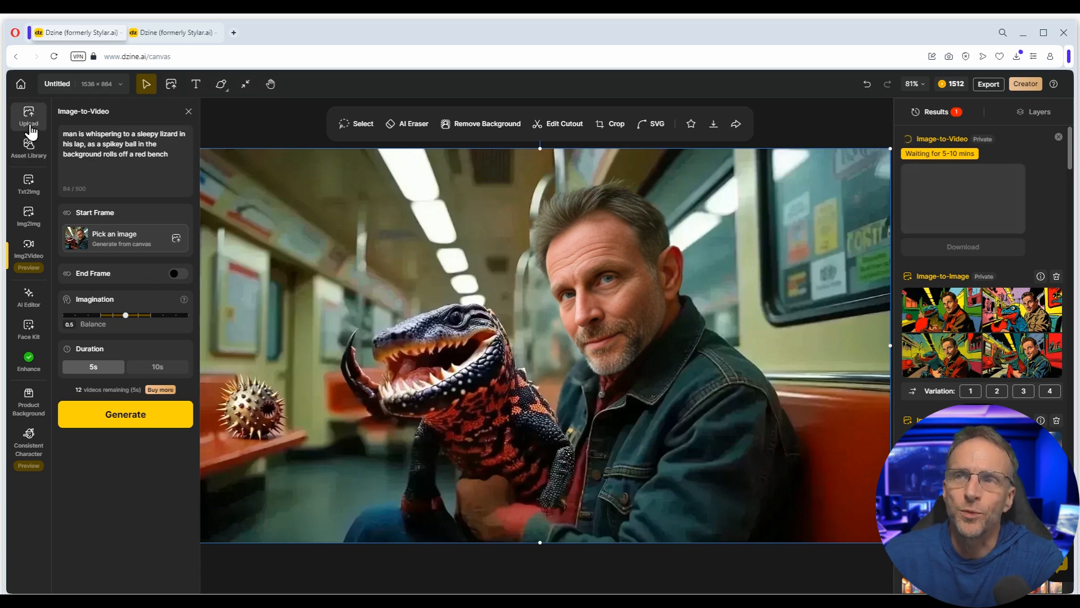
- Generate Text-to-Image pictures of a cat to the right of a goldfish bowl in a rustic kitchen
left_click(28, 184)
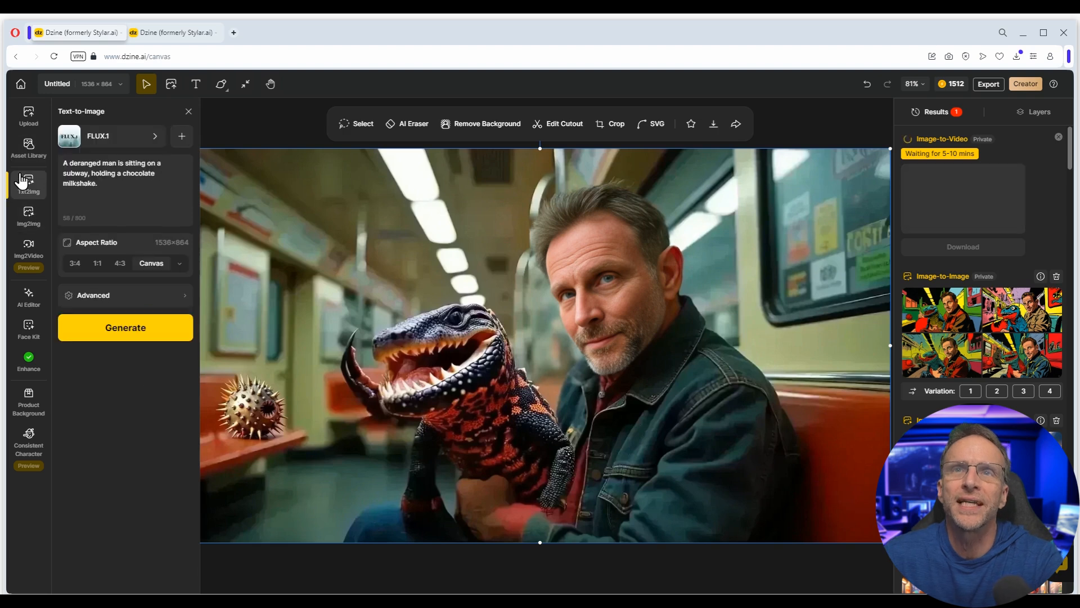
left_click_drag(56, 198, 62, 157)
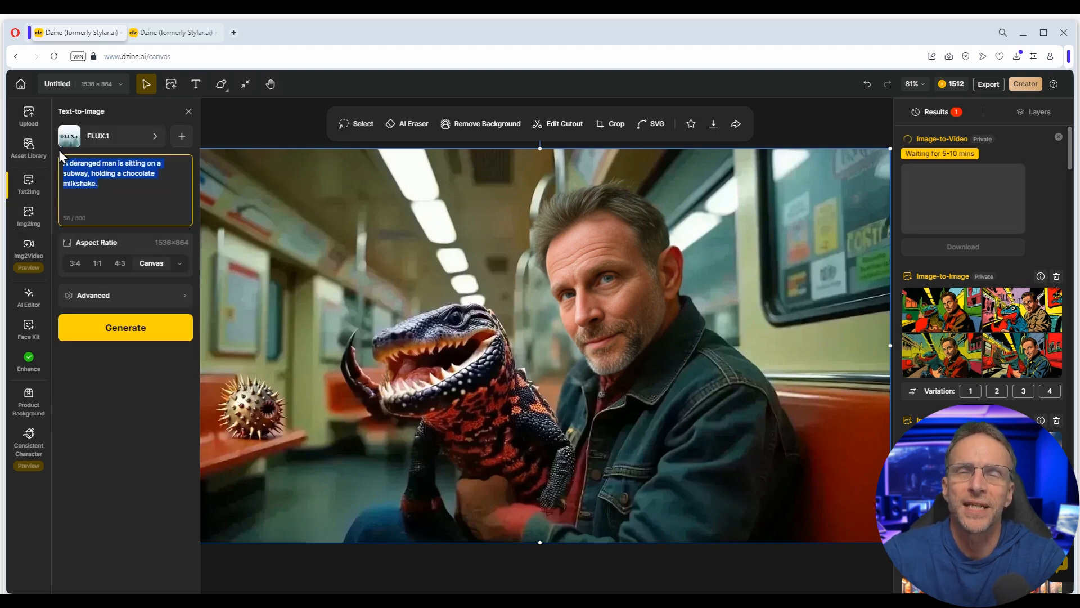
type("A cat is sitting next to a fish bowl with a goldfish in it.")
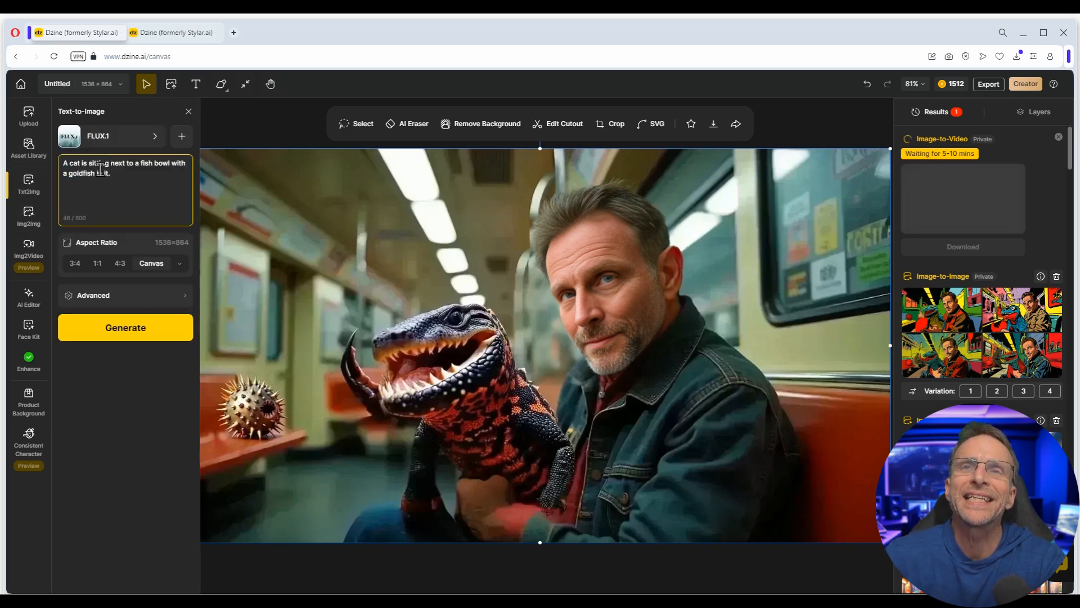
left_click_drag(110, 162, 153, 197)
type("to the right of a fishbowl")
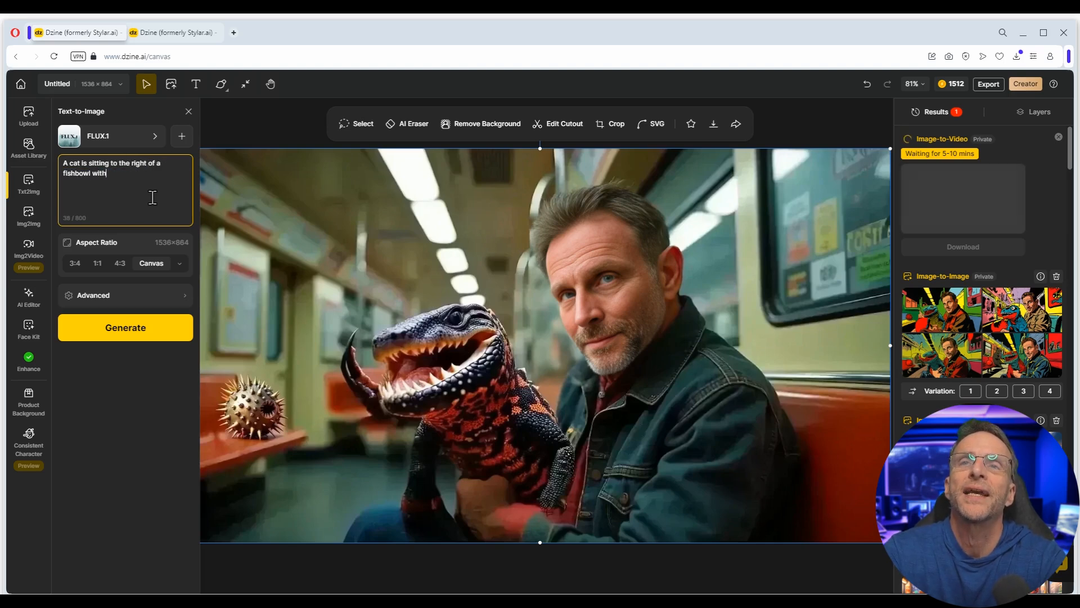
type(" with a goldfish swim")
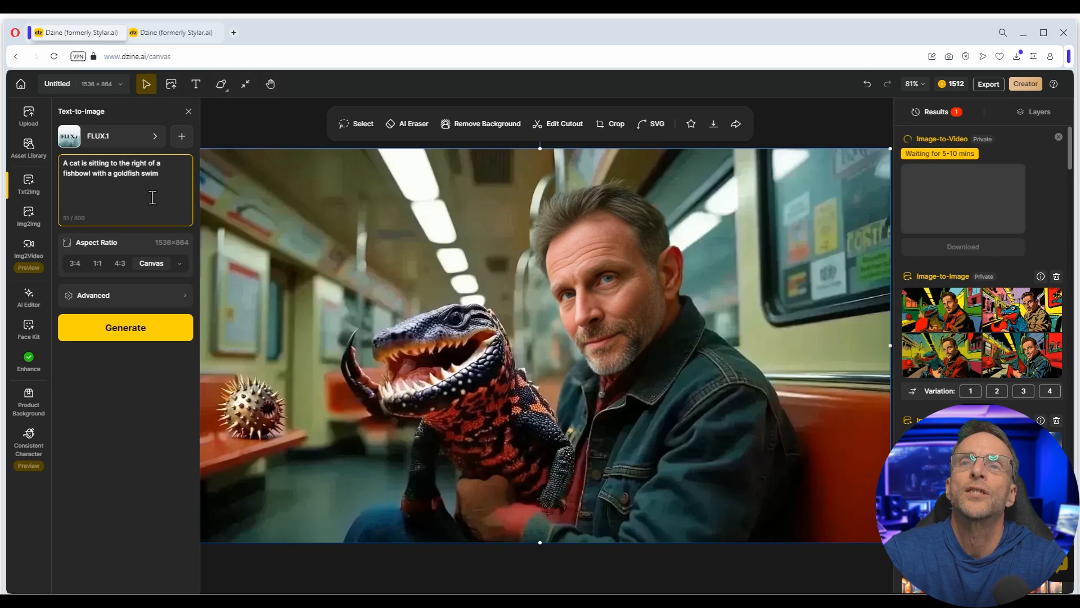
type("ming in it. They are in a rustic kitchen,")
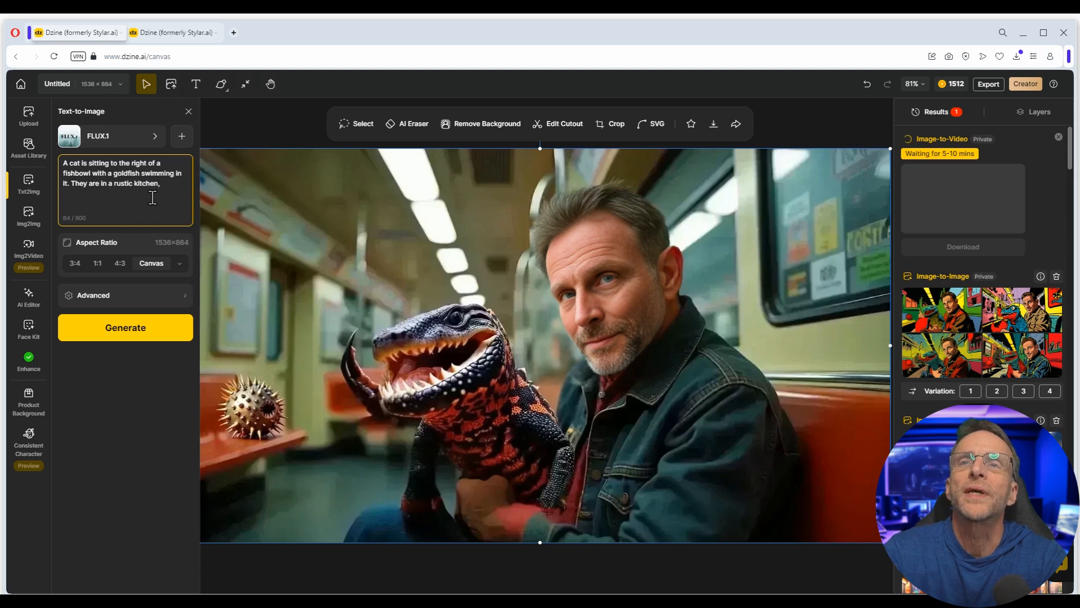
type(" with the sun shining through a window.")
left_click(141, 331)
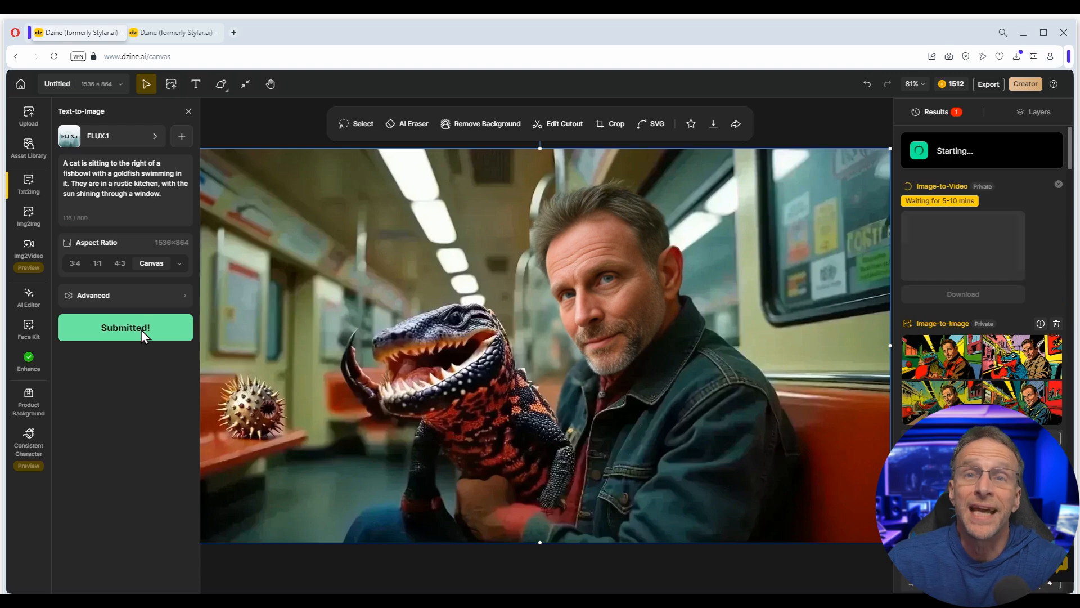
- Change the cat's position to 'left' of the fishbowl and download two cat images
double_click(140, 164)
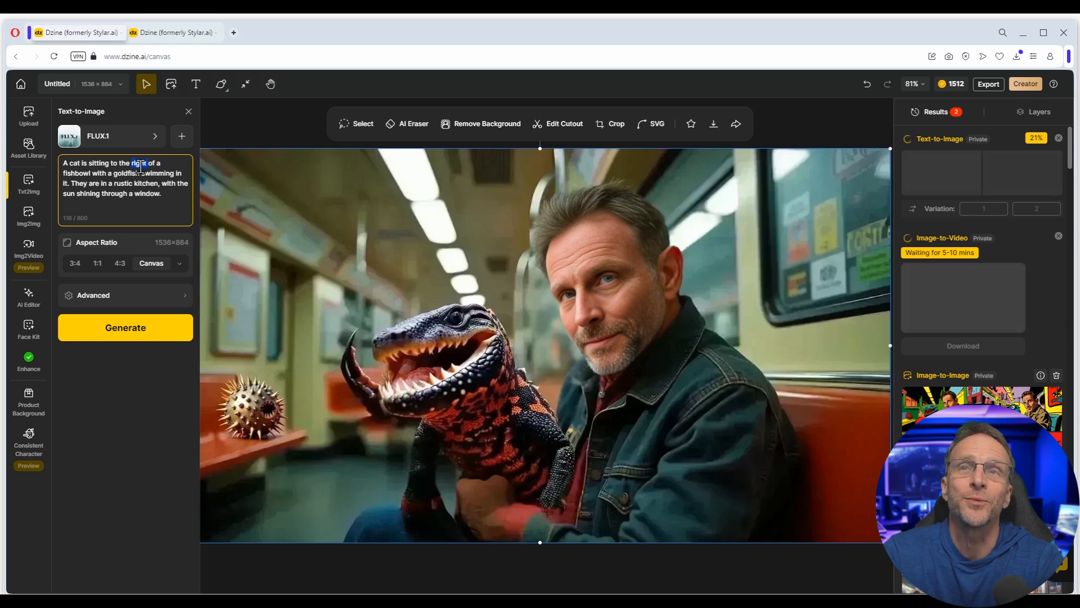
type("left")
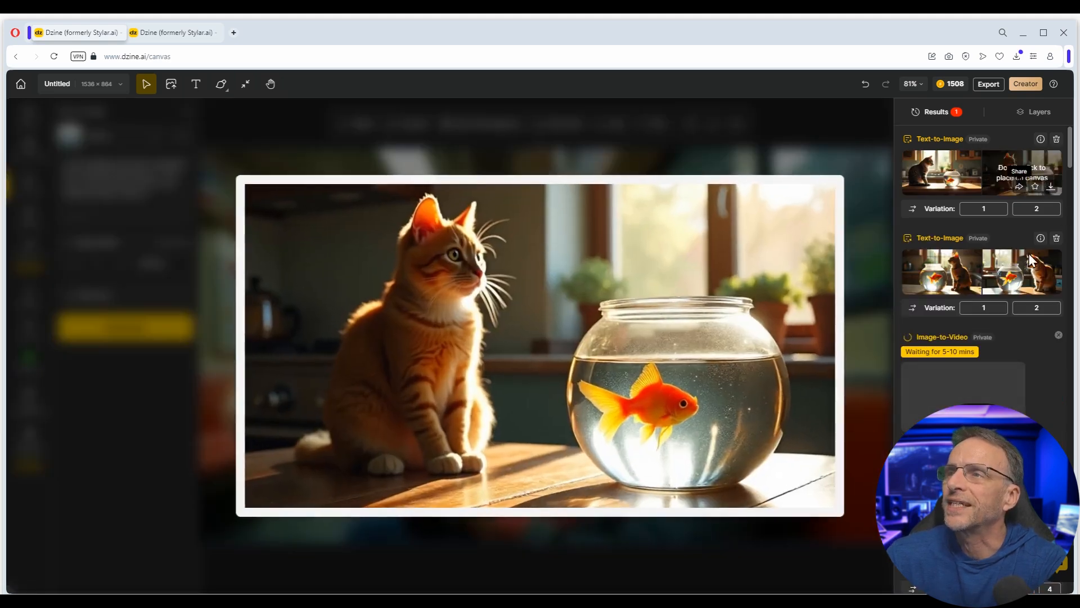
mouse_move(1027, 296)
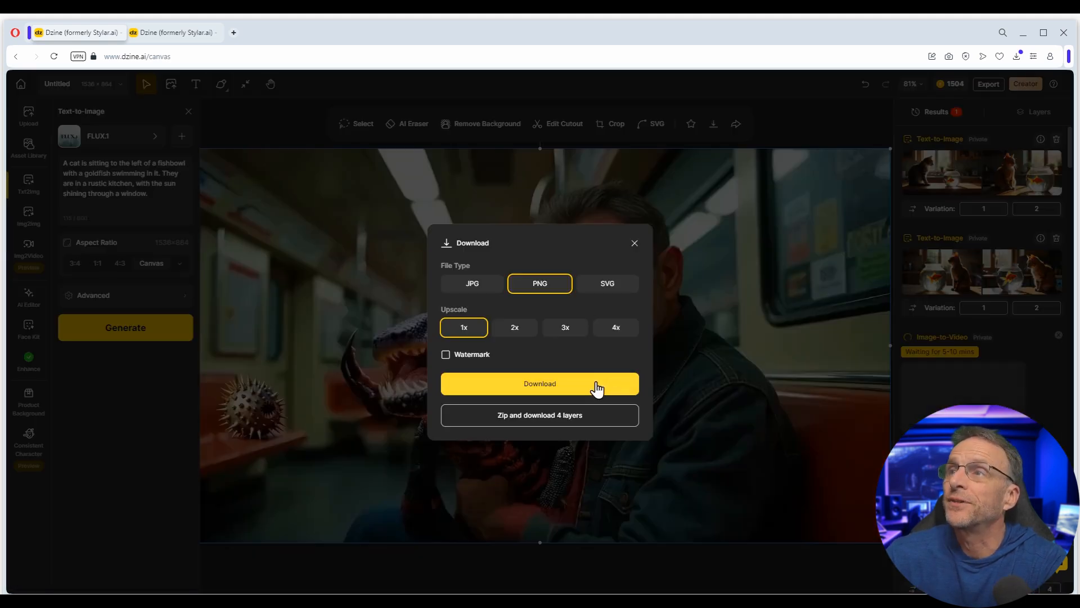
left_click(592, 387)
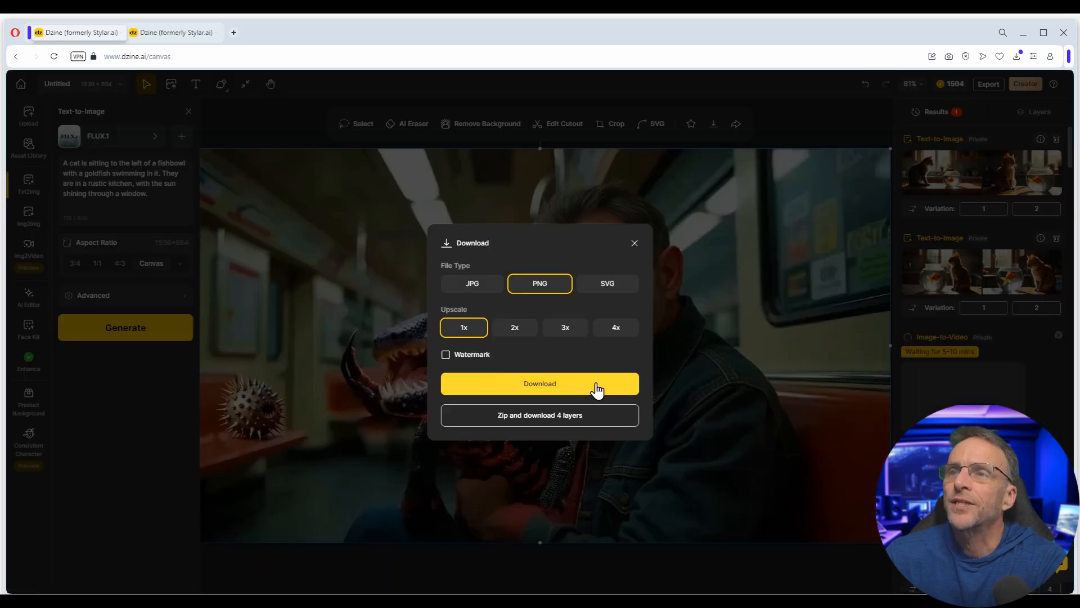
left_click(595, 387)
- Set Untitled (8).png as Start Frame and Untitled (9).png as End Frame in Image-to-Video
left_click(29, 246)
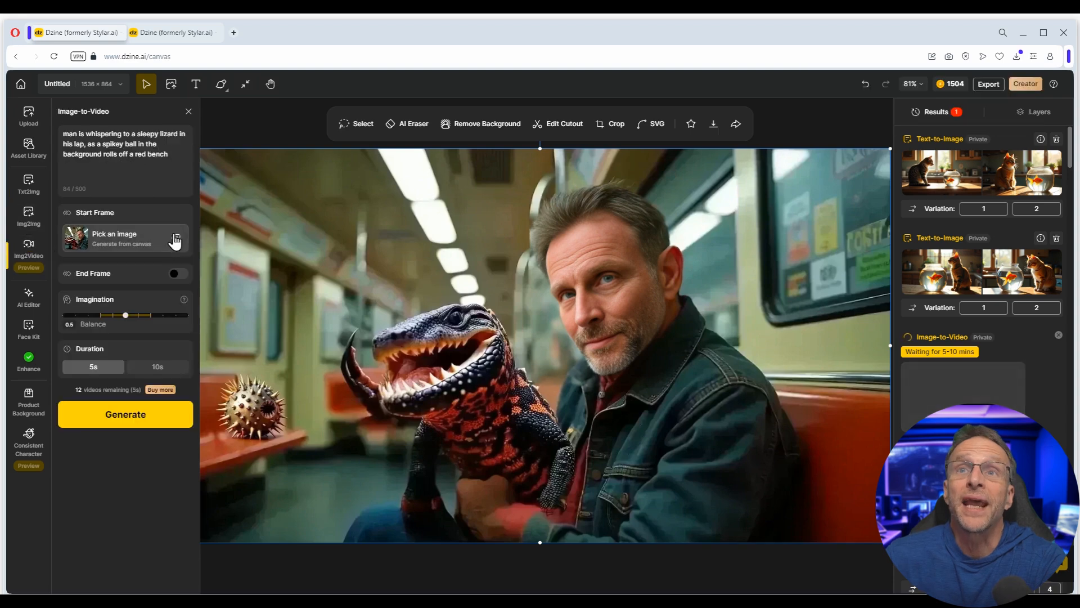
left_click(176, 239)
left_click(1016, 56)
left_click_drag(852, 166, 514, 241)
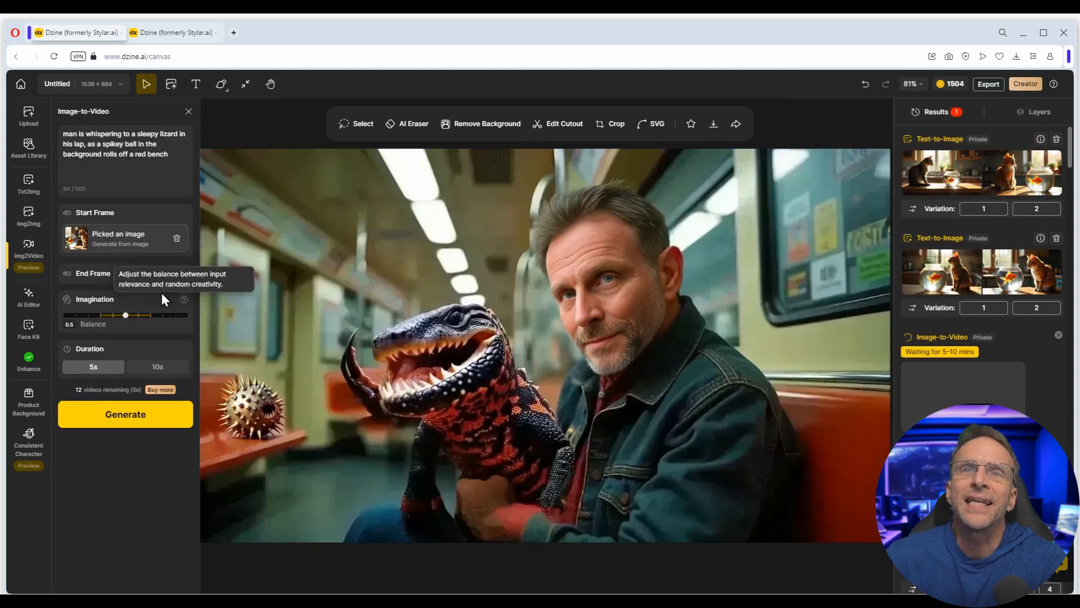
left_click(179, 273)
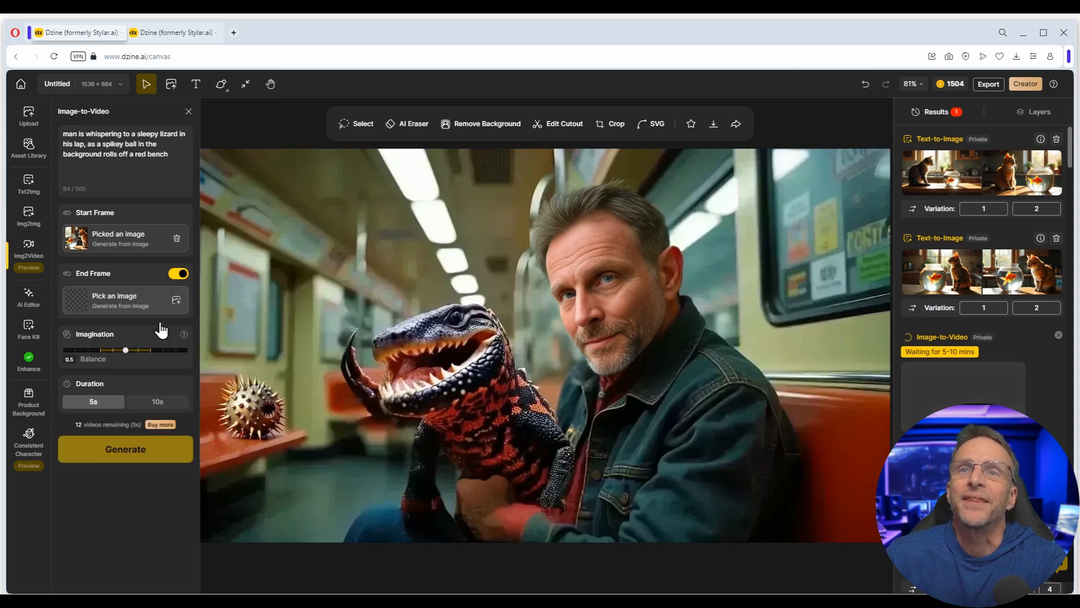
left_click(1015, 56)
left_click_drag(878, 135, 495, 253)
- Generate 'a cat walks around a fishbowl, as the fish swims nervously' at Imagination 0.6, then open Open Animation Sign
triple_click(62, 136)
type("a cat walkin")
key("BackSpace")
key("BackSpace")
type("s around a fishbowl, as the fish swims nervously")
left_click_drag(131, 360, 144, 360)
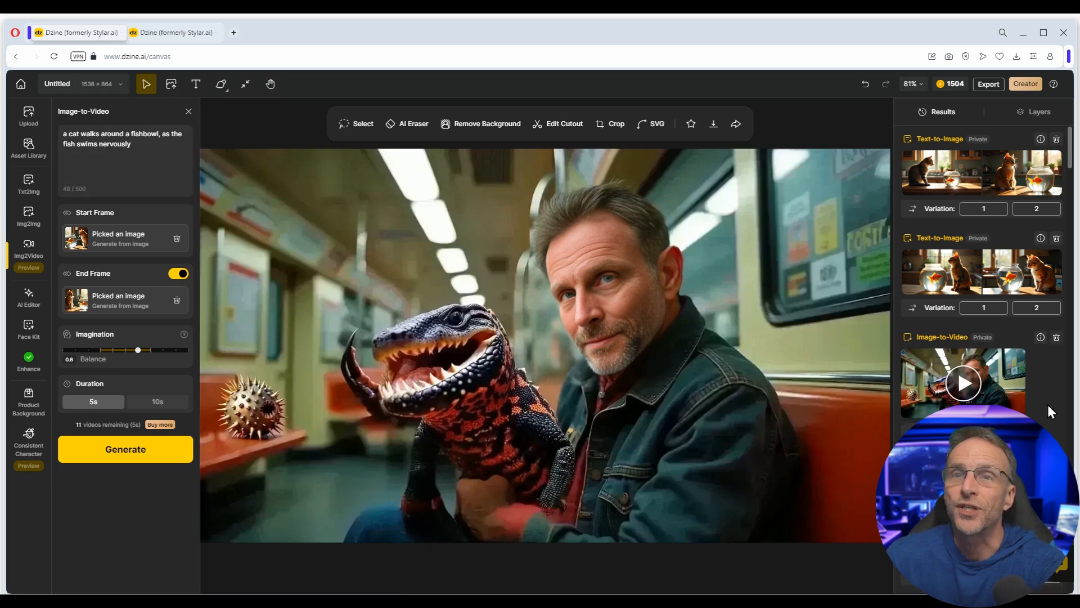
left_click(99, 450)
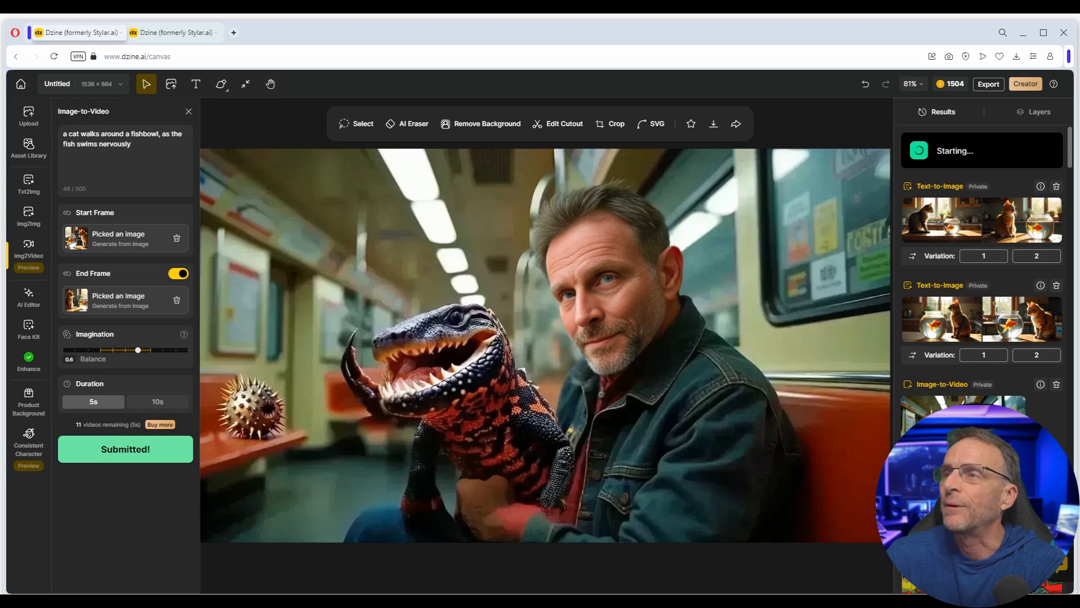
left_click(963, 431)
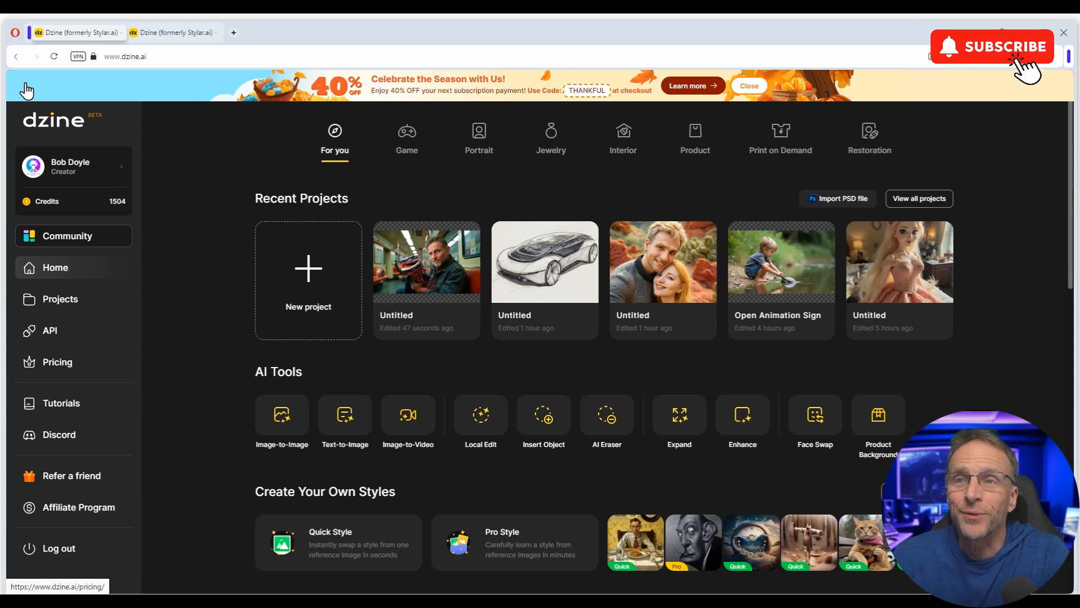
left_click(781, 261)
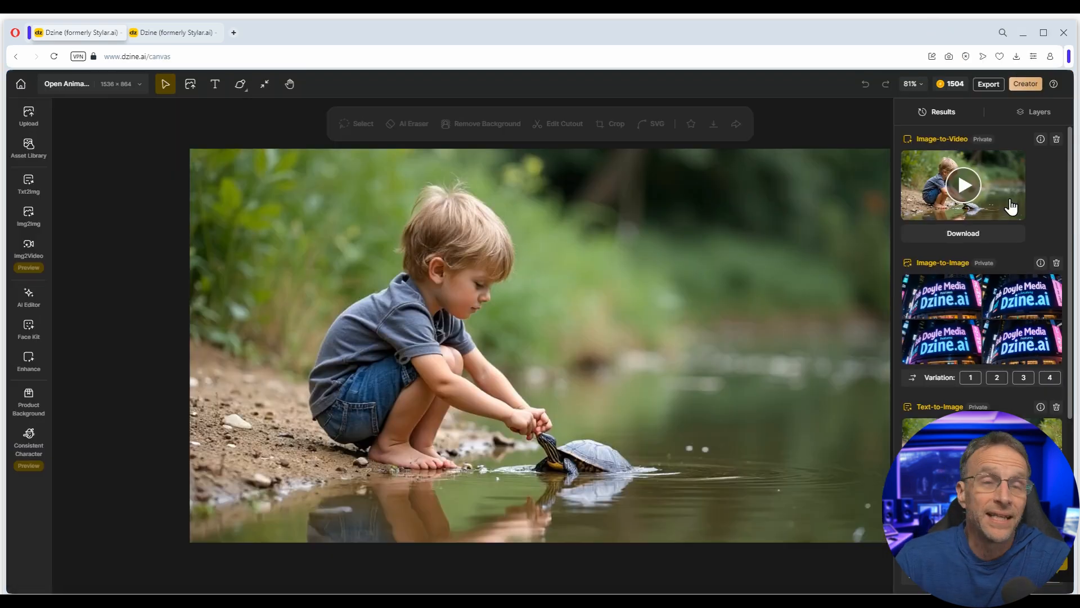
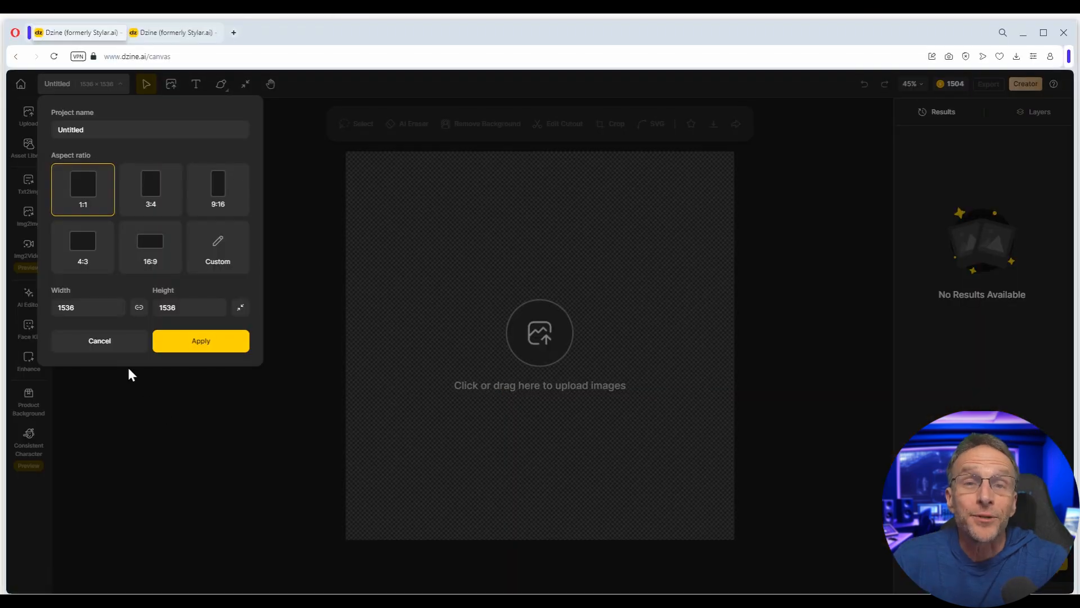
- Keep the 1536×1536 square canvas, upload the spiky ball from the clipboard, and remove its background
left_click(188, 345)
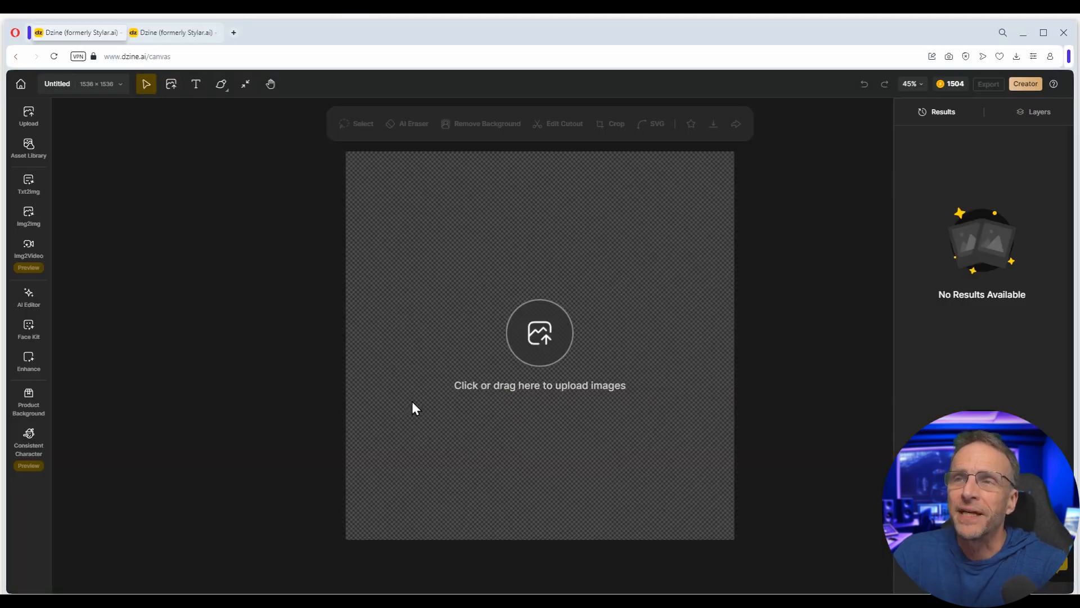
left_click(546, 344)
left_click(555, 404)
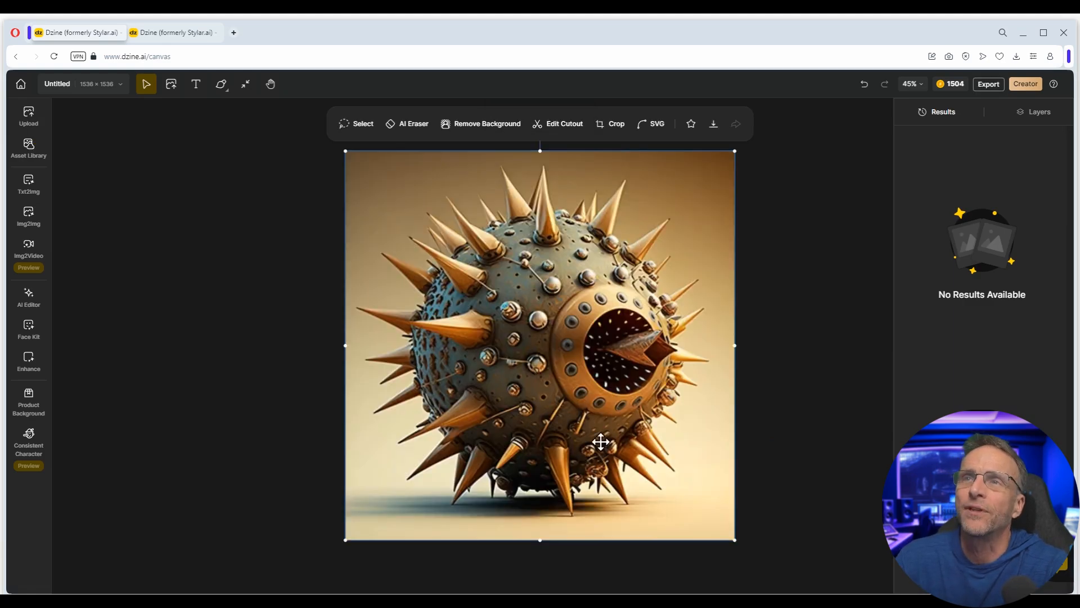
left_click(492, 128)
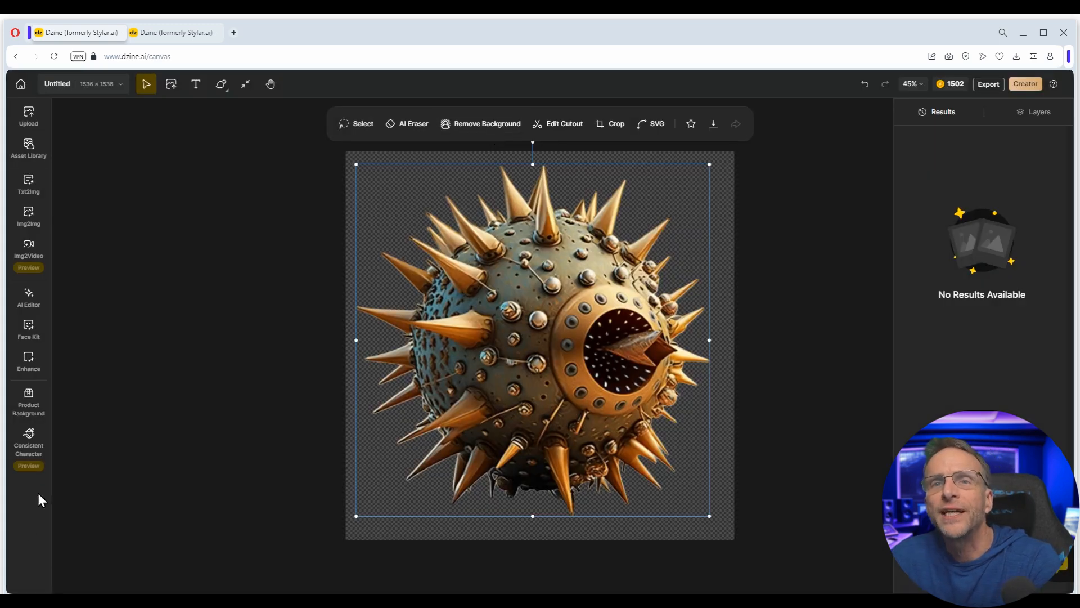
- Generate Product Backgrounds for the spiky ball from the Bokeh mood template
left_click(29, 399)
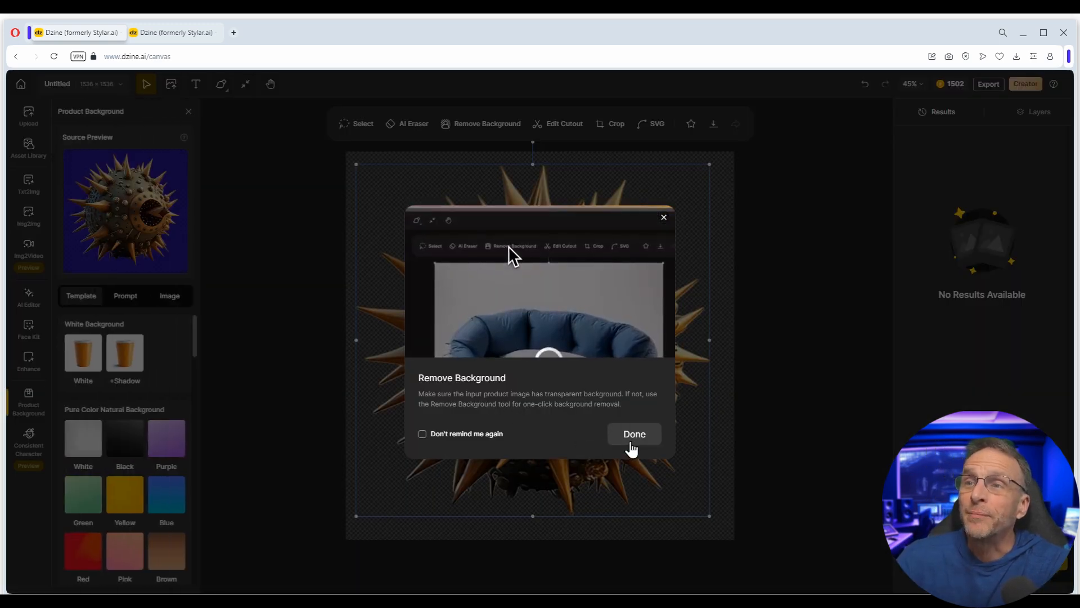
left_click(633, 440)
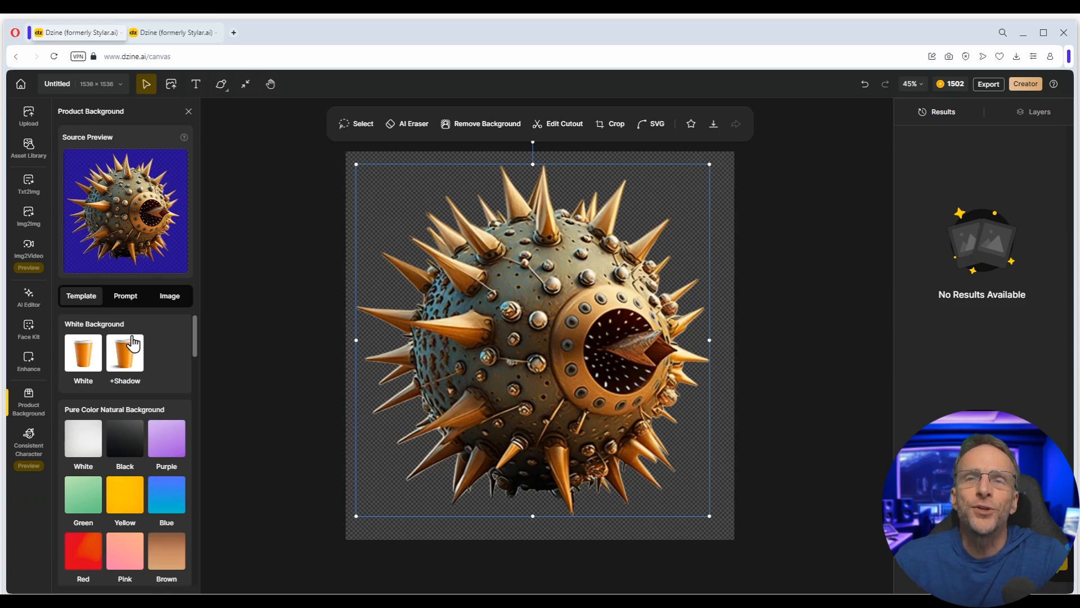
scroll(115, 397, "down", 5)
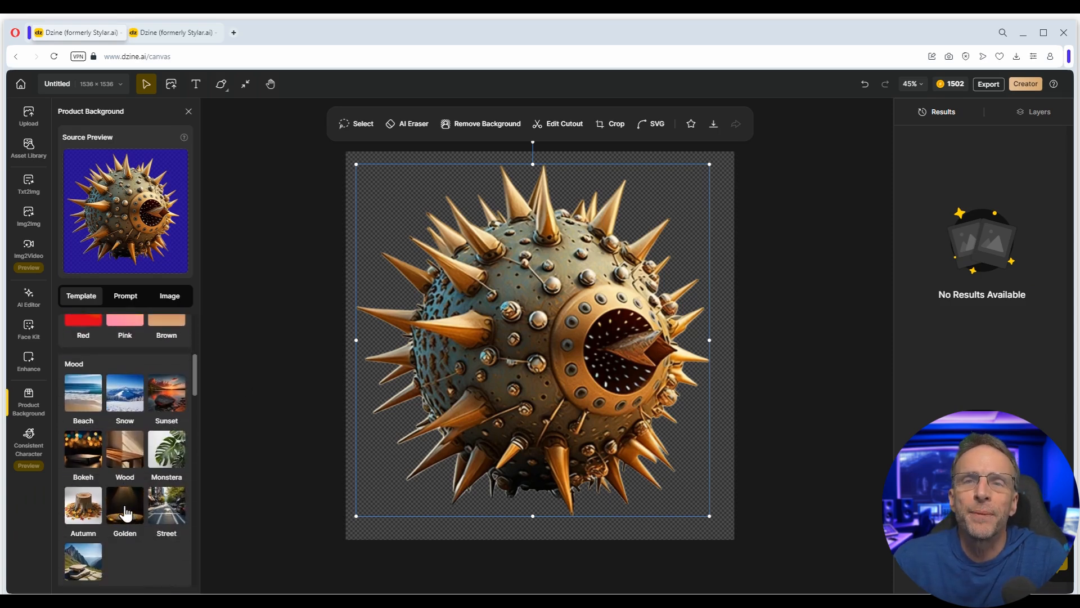
left_click(93, 458)
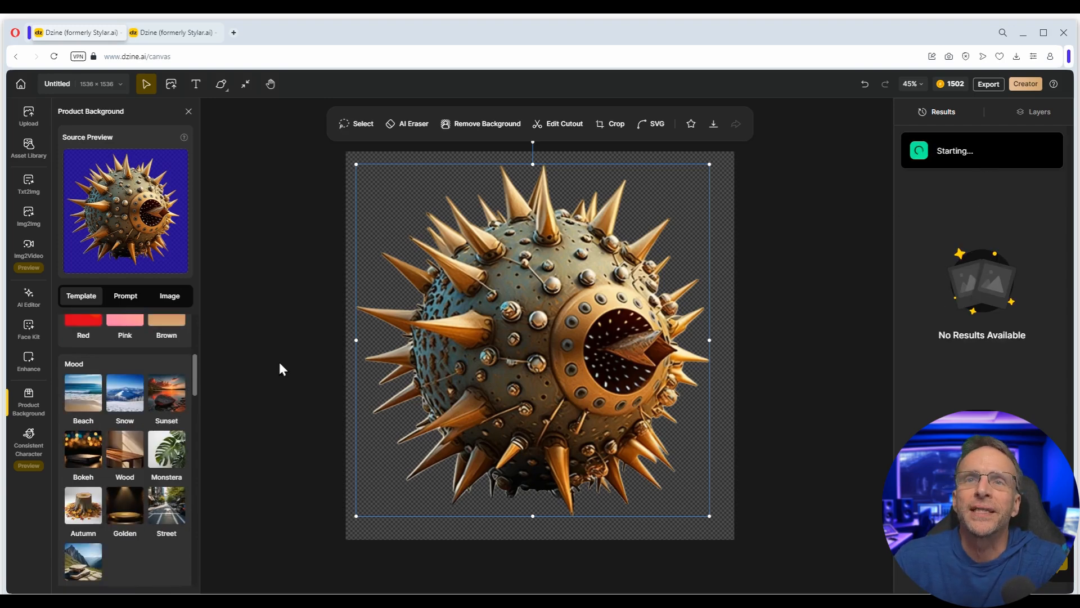
- Generate another background set using the beach photo as the inspiration image, with a short description
left_click(169, 297)
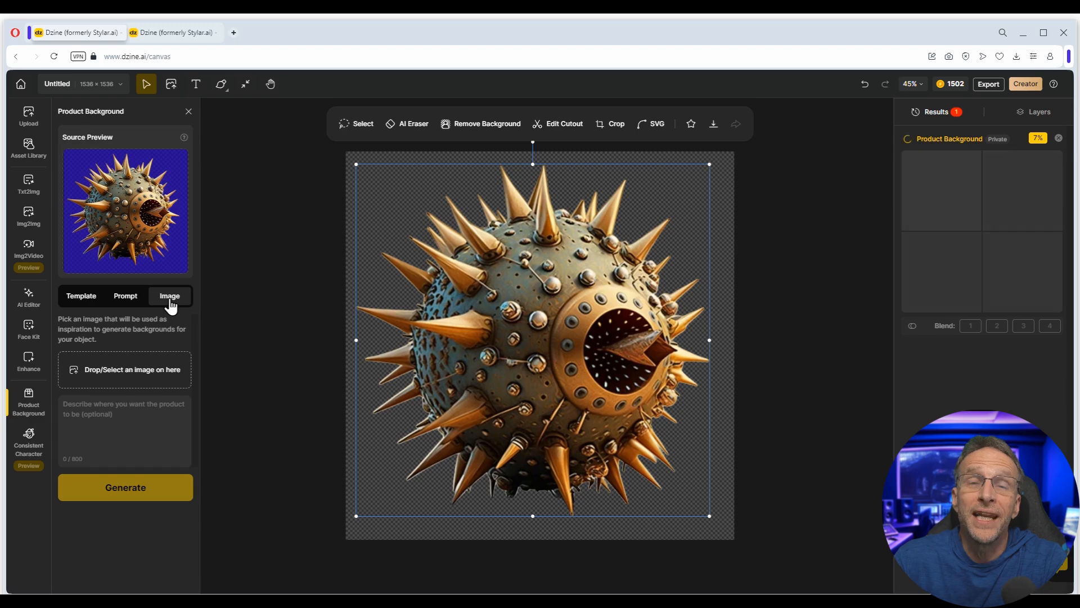
left_click(142, 370)
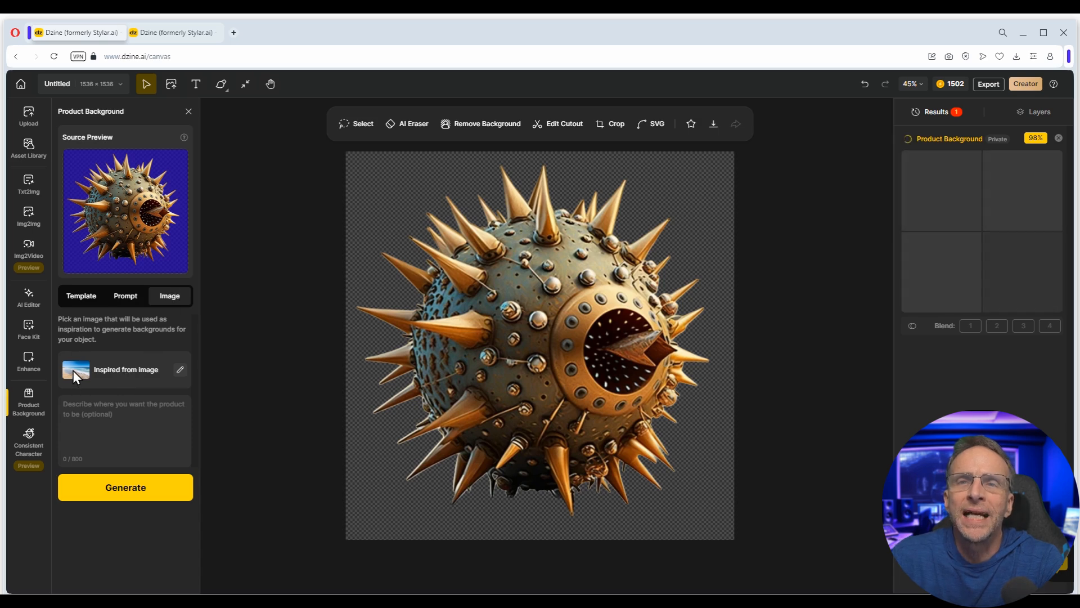
left_click(111, 415)
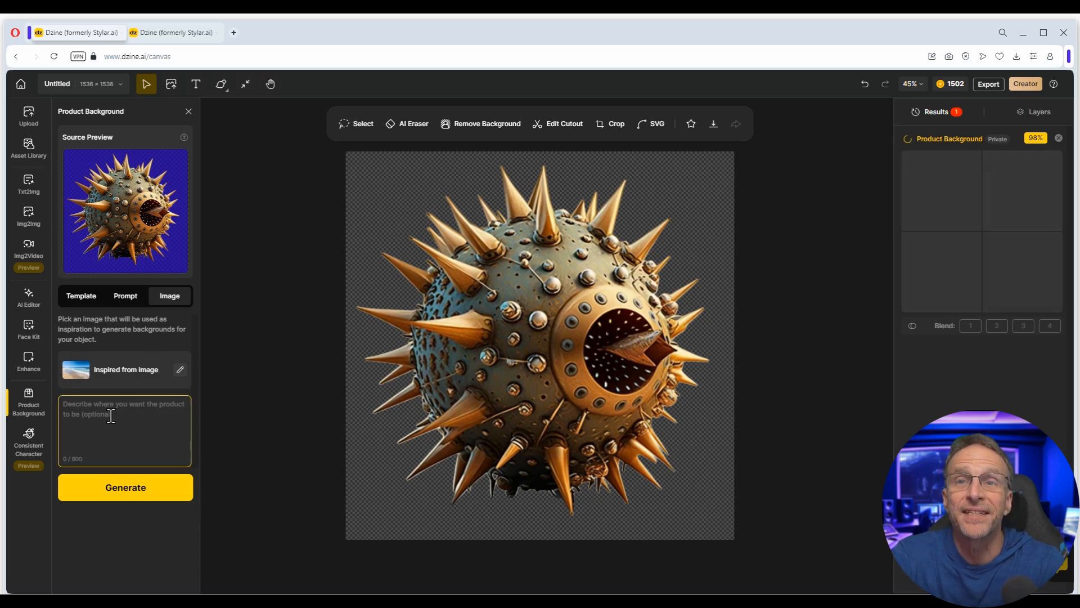
type("on a beach")
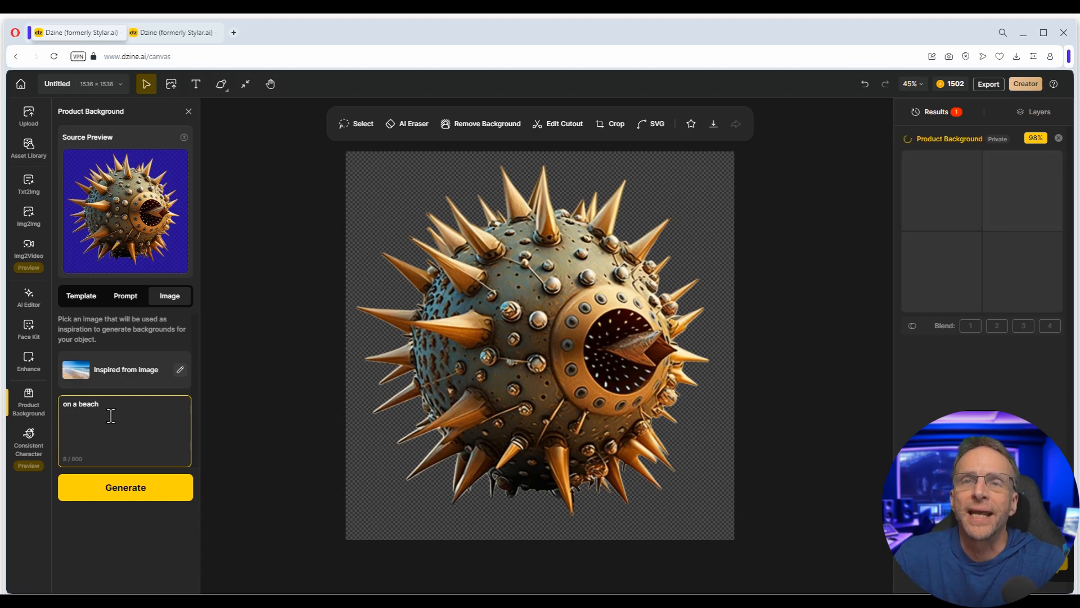
left_click(120, 487)
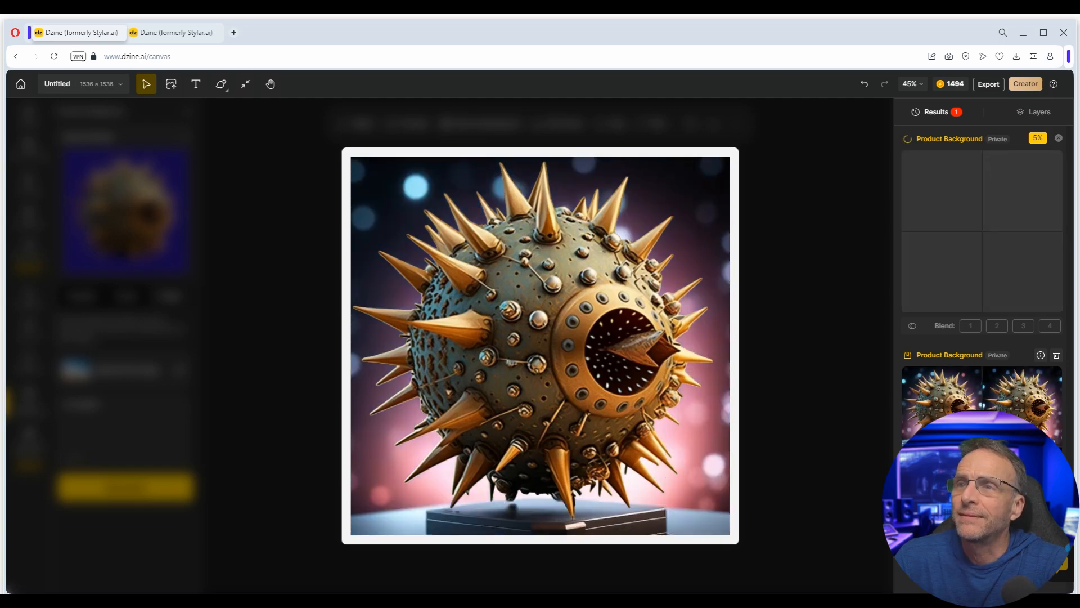
- Generate prompt-based backgrounds with the ball on a 'mound of green slime' with 'puppies sniffing it'
left_click(129, 299)
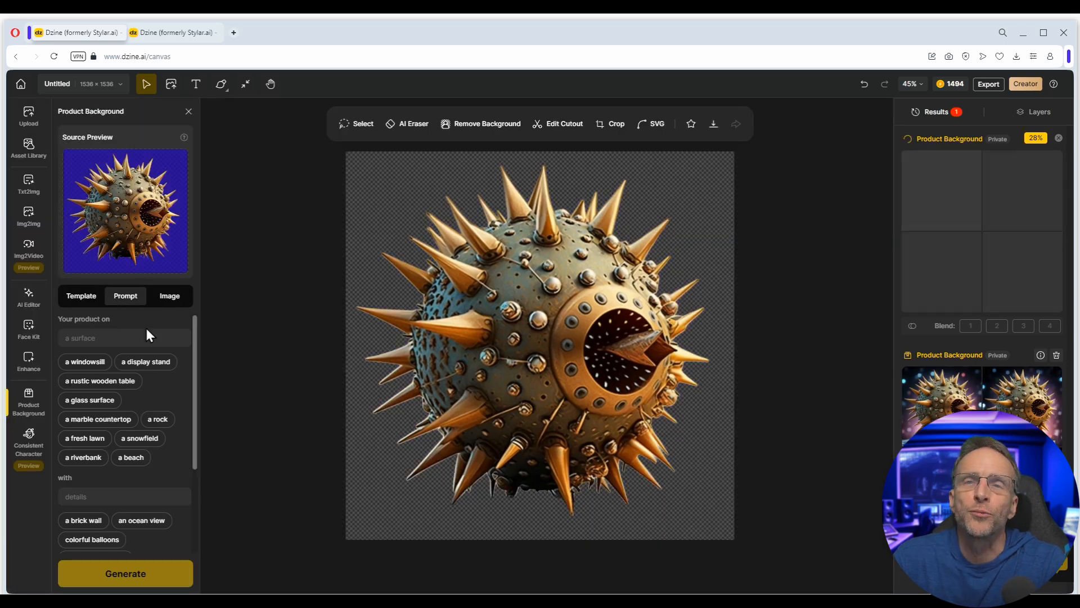
left_click(97, 337)
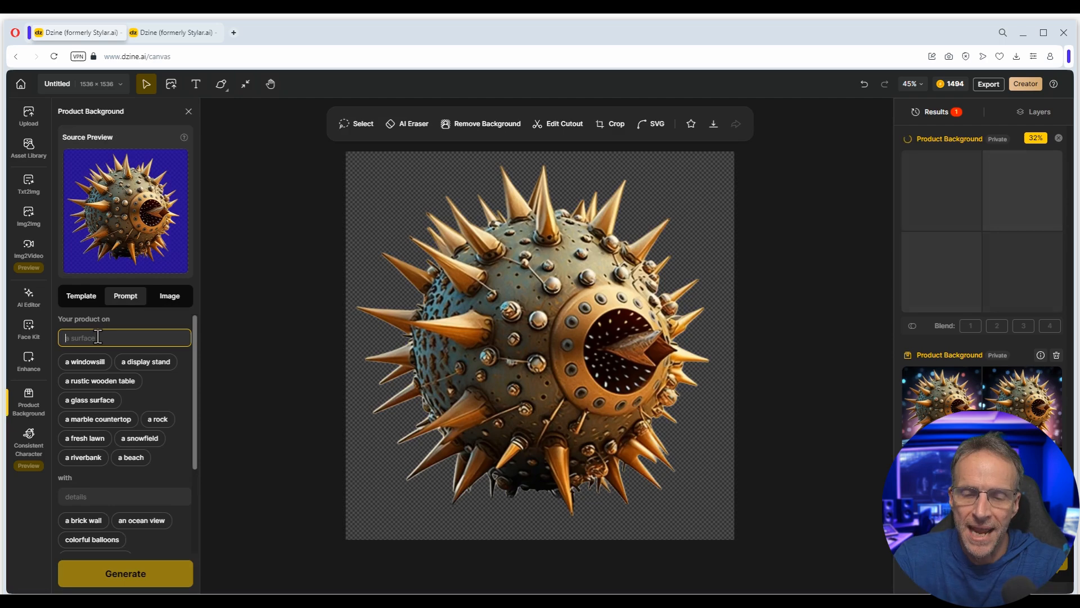
type("mound of green slime")
left_click(116, 383)
type("puppi")
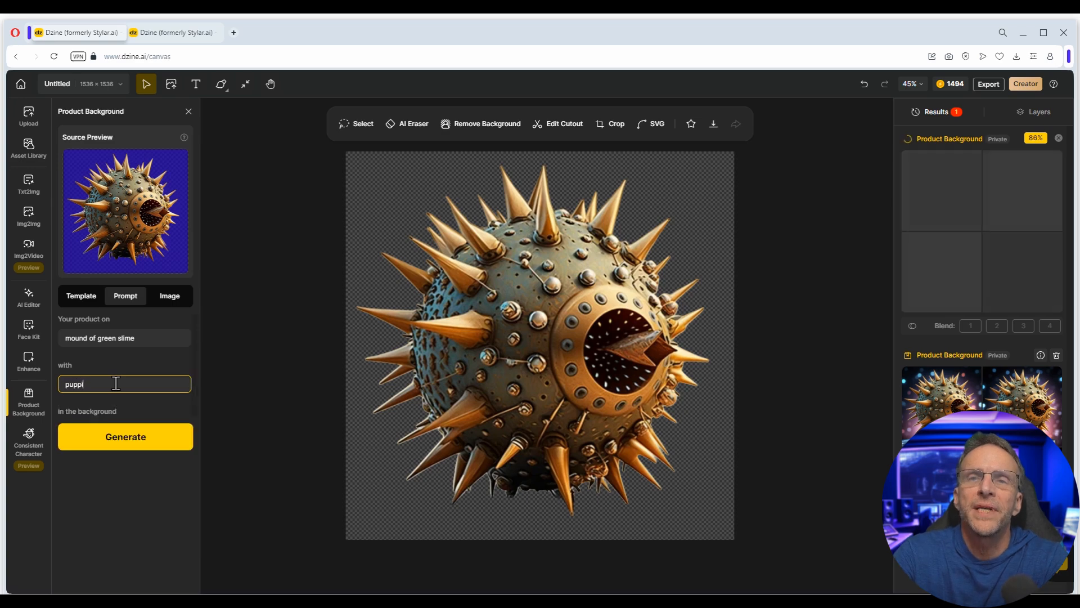
type("es snif")
type("fing it")
left_click(133, 444)
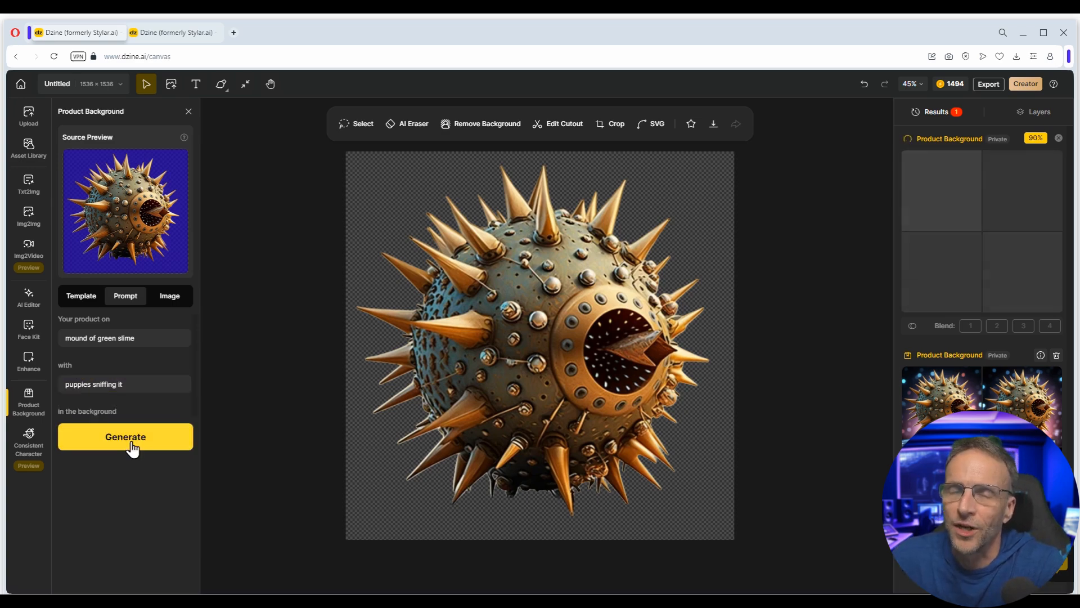
mouse_move(937, 408)
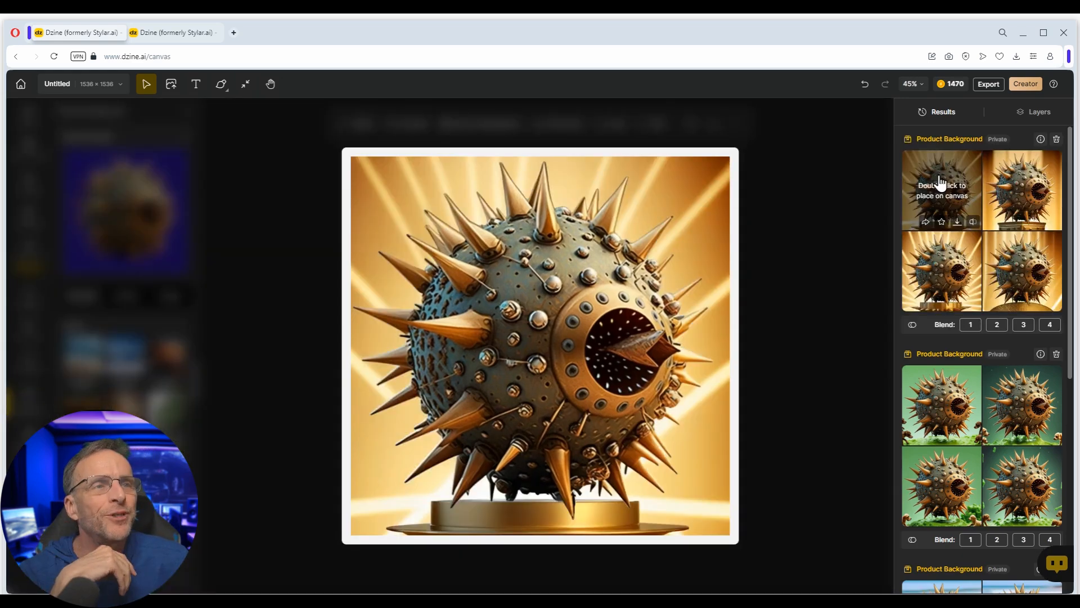
mouse_move(1013, 186)
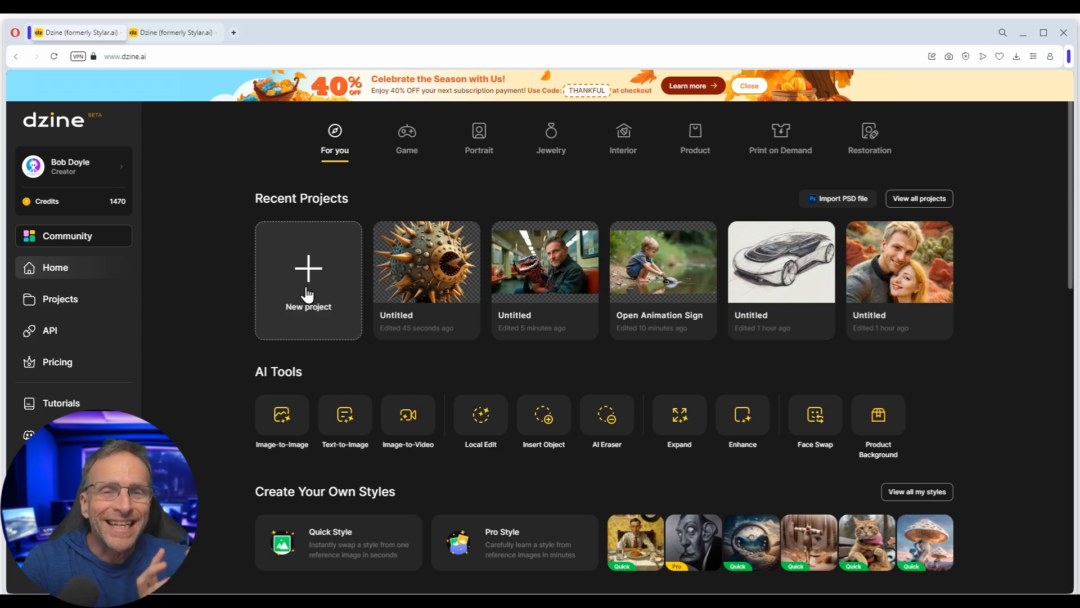
- Create a new 16:9 project at 1536×864 and open the Consistent Character tool
left_click(307, 293)
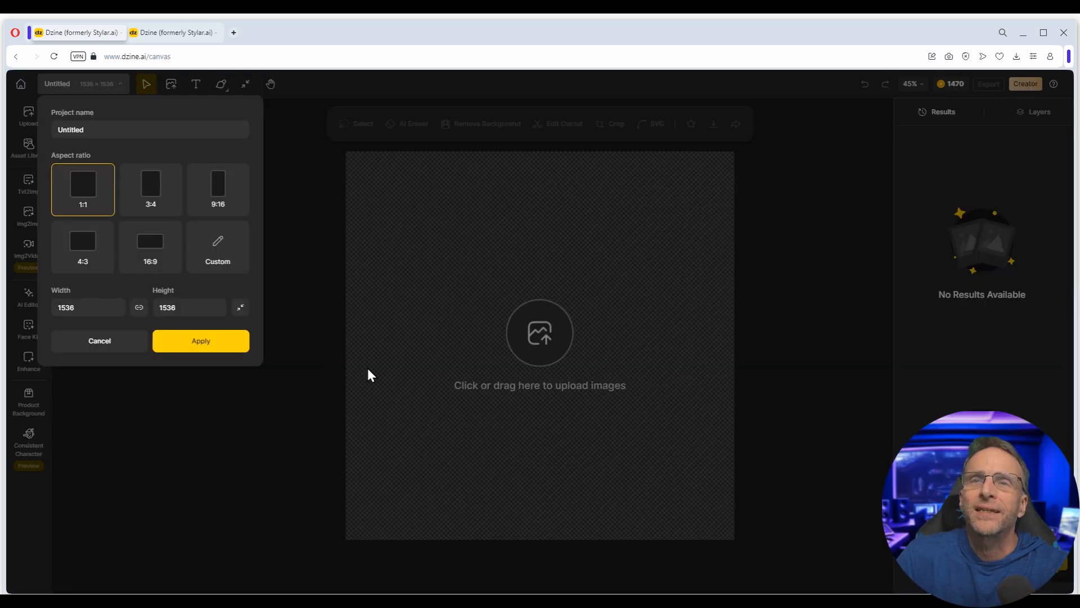
left_click(190, 339)
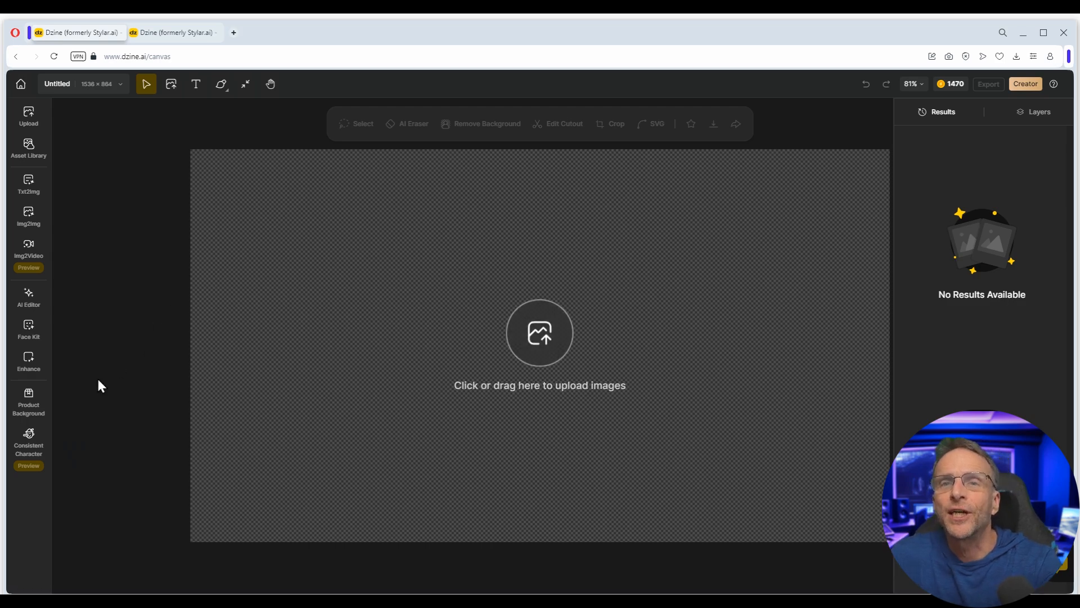
left_click(28, 441)
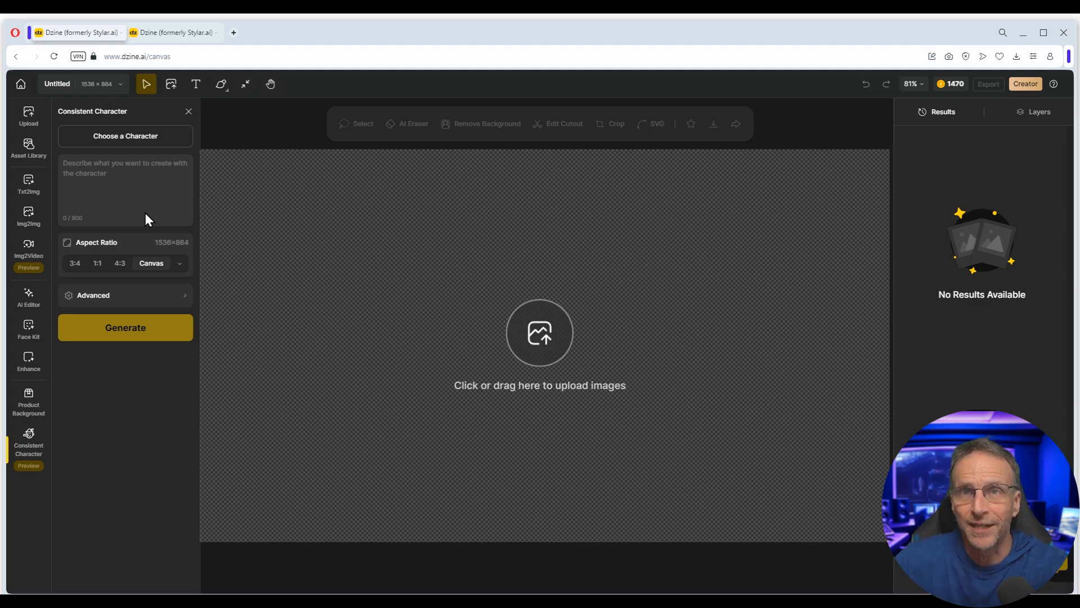
- Pick Lip Boy and change his outfit to blue cap, red hoodie and white shorts, dropping the yellow kicks
left_click(145, 142)
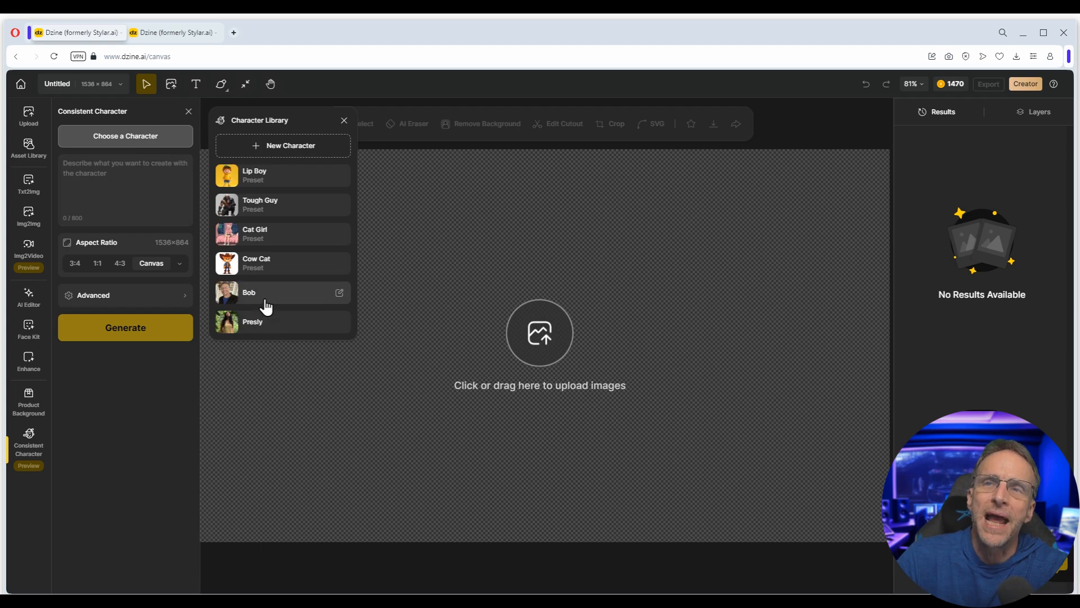
left_click(260, 177)
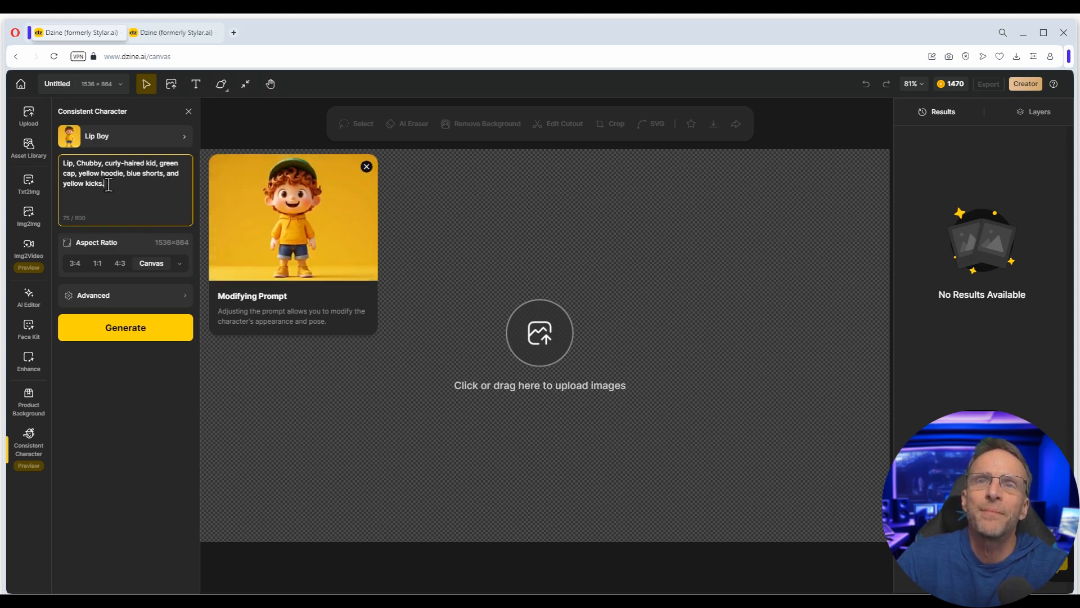
left_click_drag(158, 163, 75, 174)
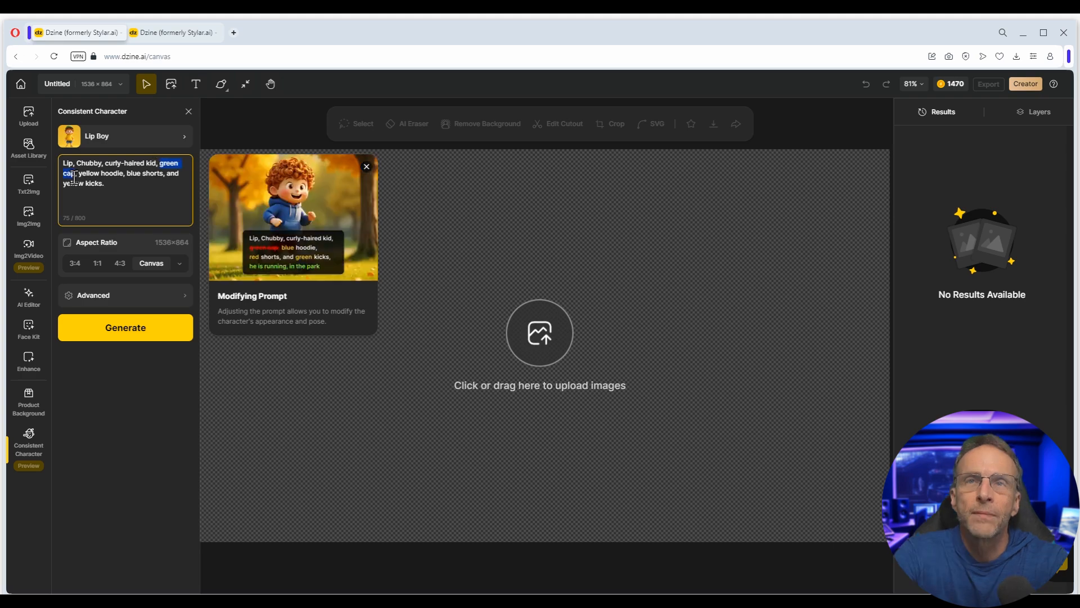
type("blue cap")
double_click(87, 174)
type("red")
double_click(124, 171)
type("whit")
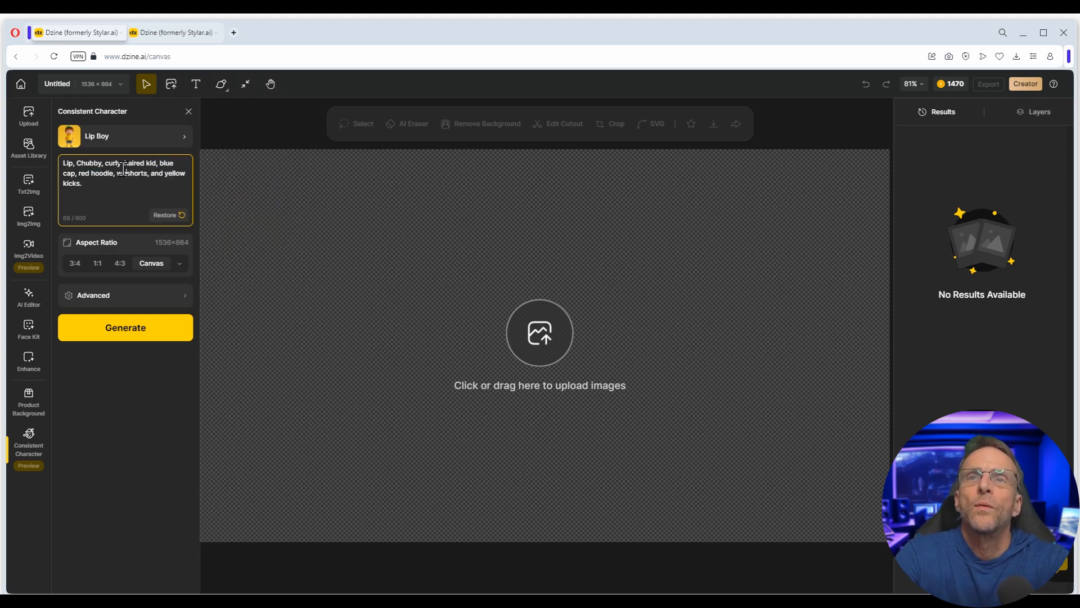
type("e")
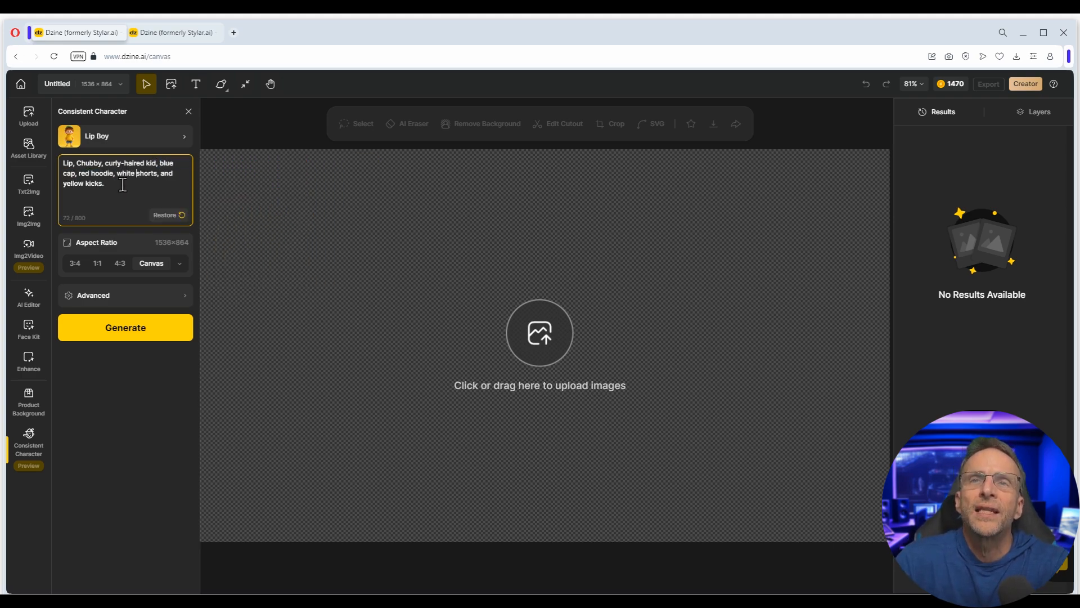
key("BackSpace")
key("BackSpace")
key("BackSpace")
key("BackSpace")
key("BackSpace")
key("BackSpace")
key("BackSpace")
key("BackSpace")
key("BackSpace")
key("BackSpace")
key("BackSpace")
key("BackSpace")
key("BackSpace")
key("BackSpace")
key("BackSpace")
key("BackSpace")
key("BackSpace")
key("BackSpace")
key("BackSpace")
key("BackSpace")
key("BackSpace")
key("BackSpace")
key("BackSpace")
key("BackSpace")
- Change Lip Boy's action to 'shopping at the grocery store' and review the results
type("di")
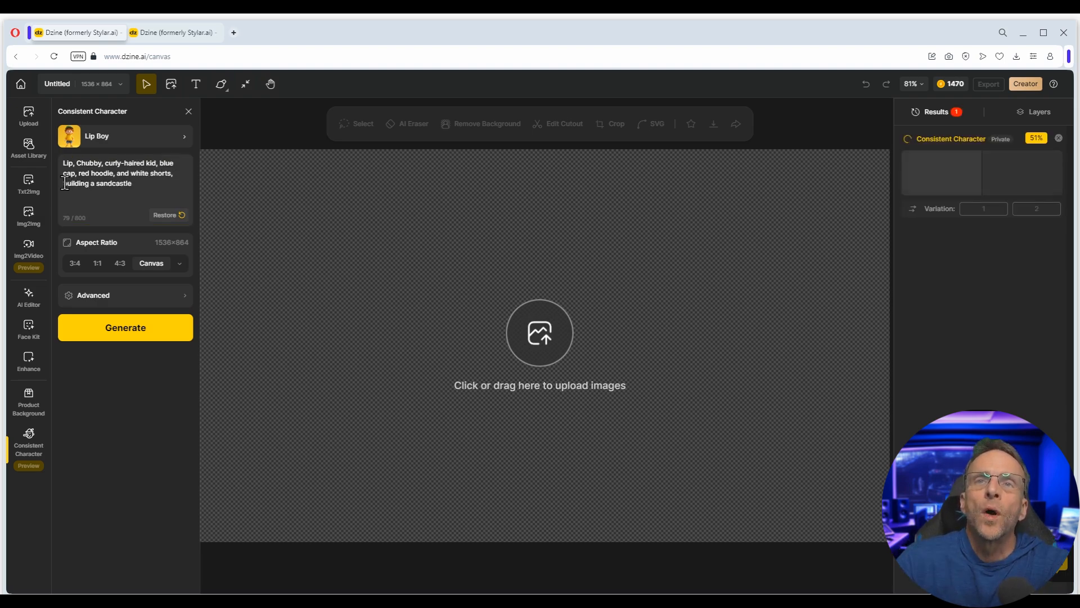
type("shopping at the grocer")
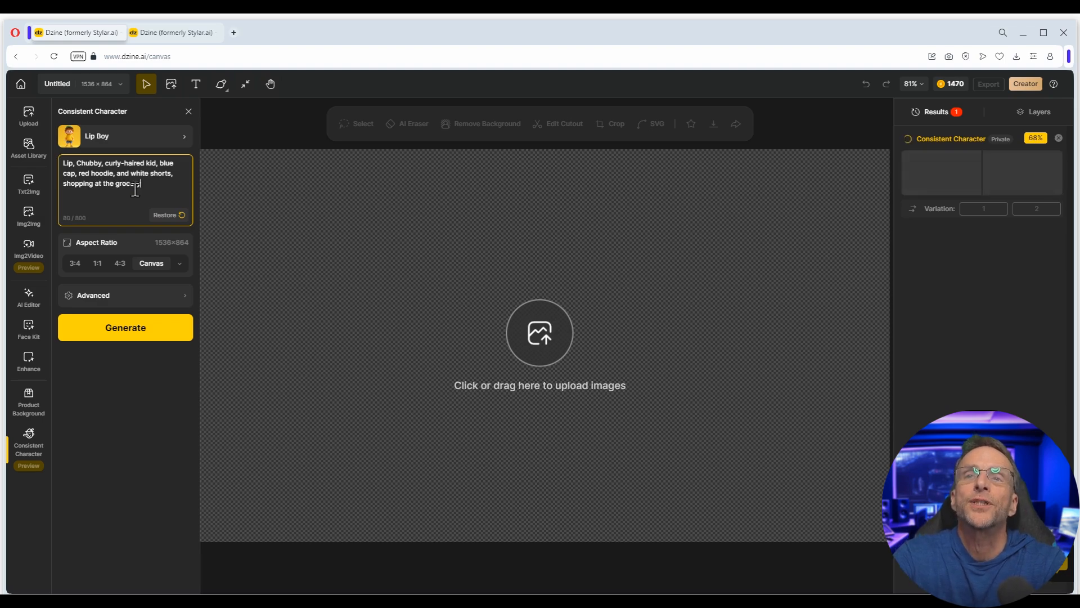
mouse_move(930, 290)
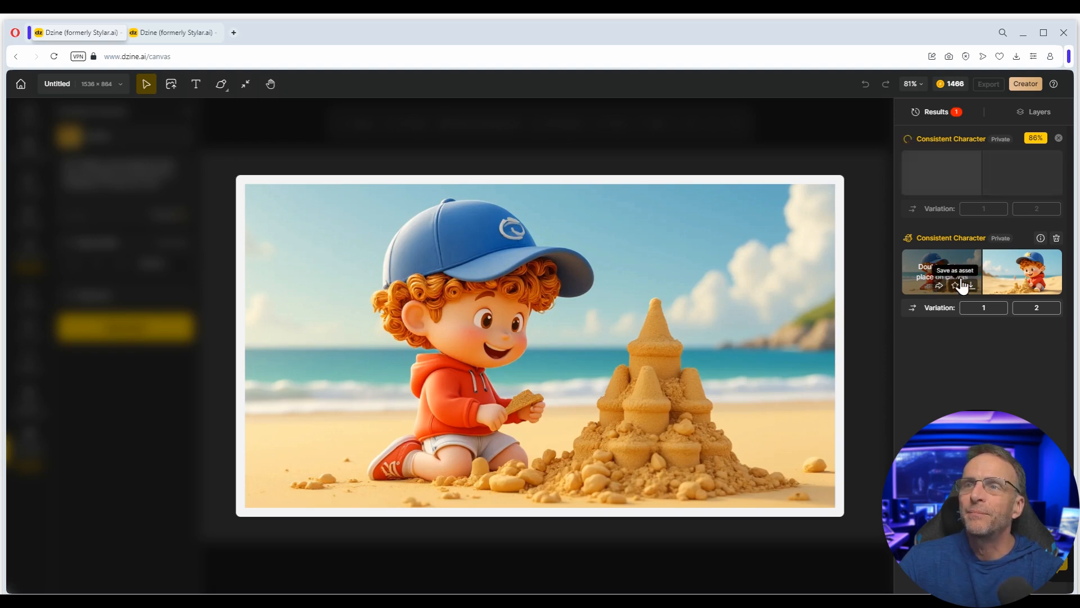
mouse_move(948, 183)
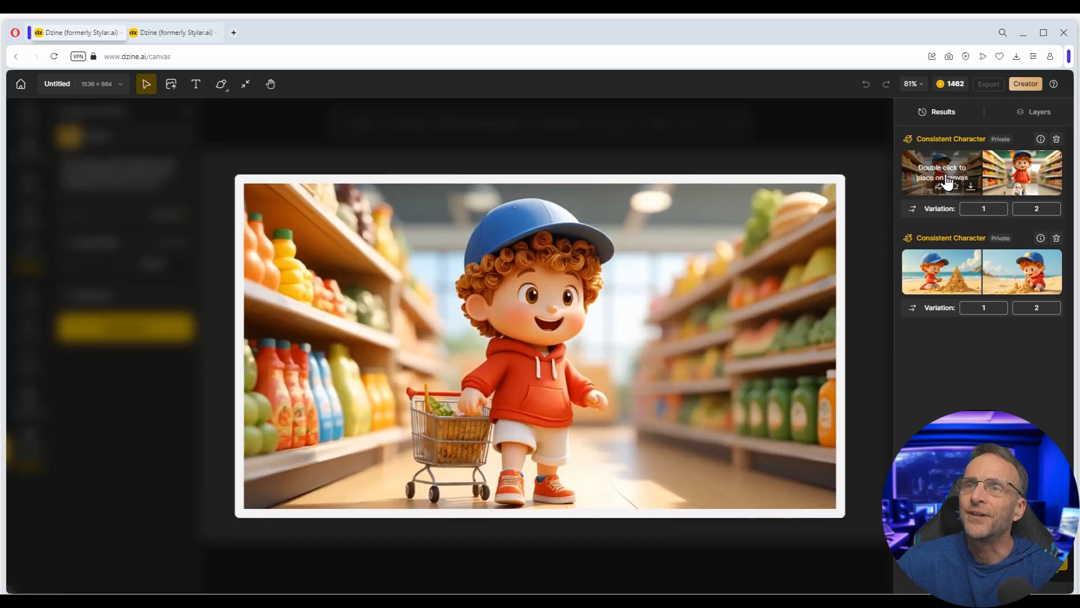
mouse_move(1026, 172)
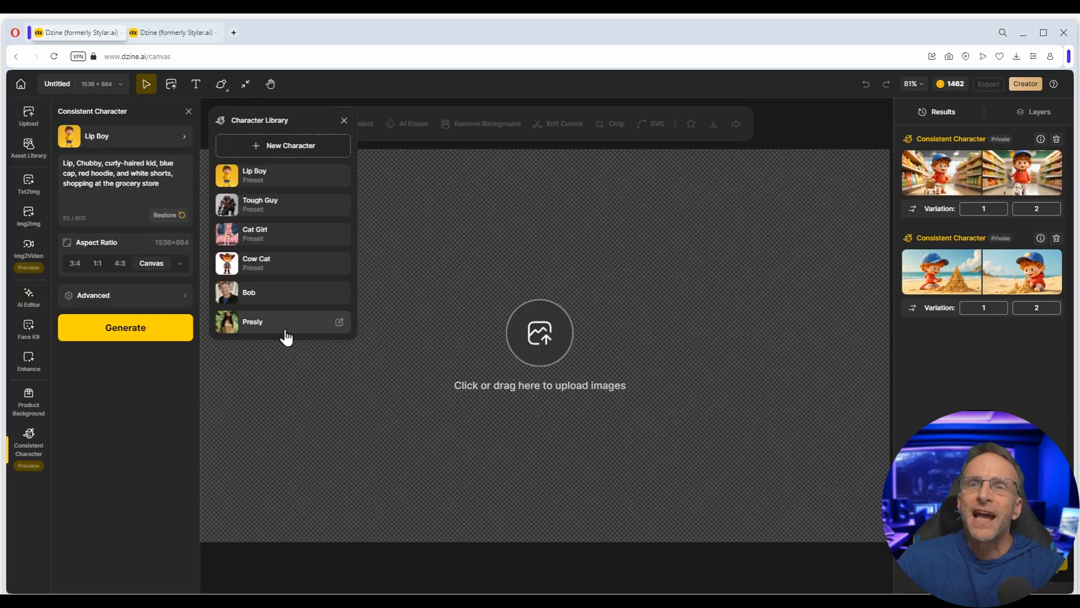
- Switch to Bob and generate him with 'is building a sandcastle' added to his prompt
left_click(278, 322)
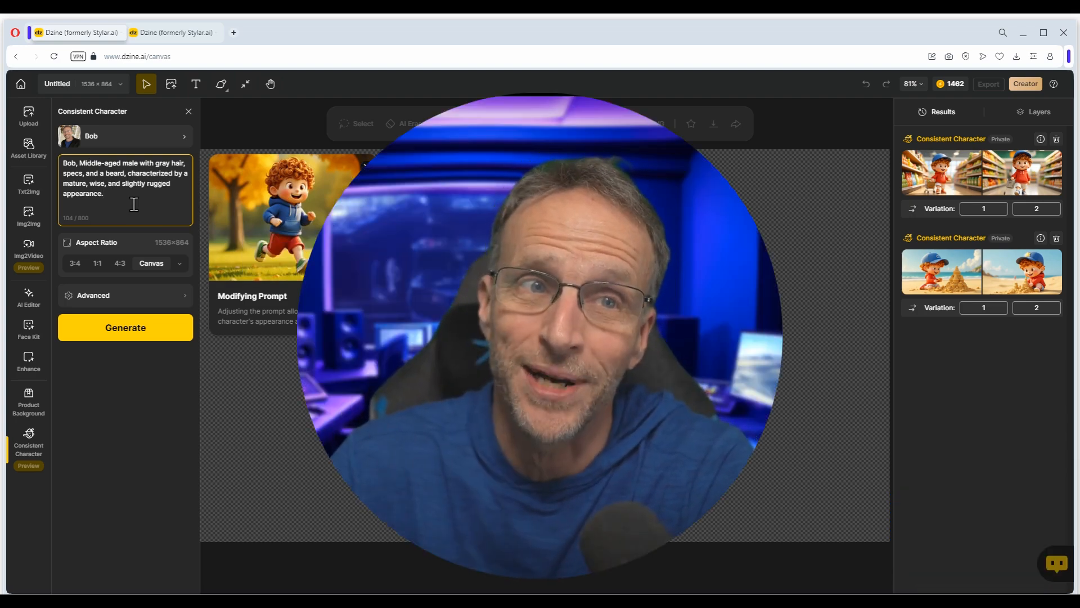
key("BackSpace")
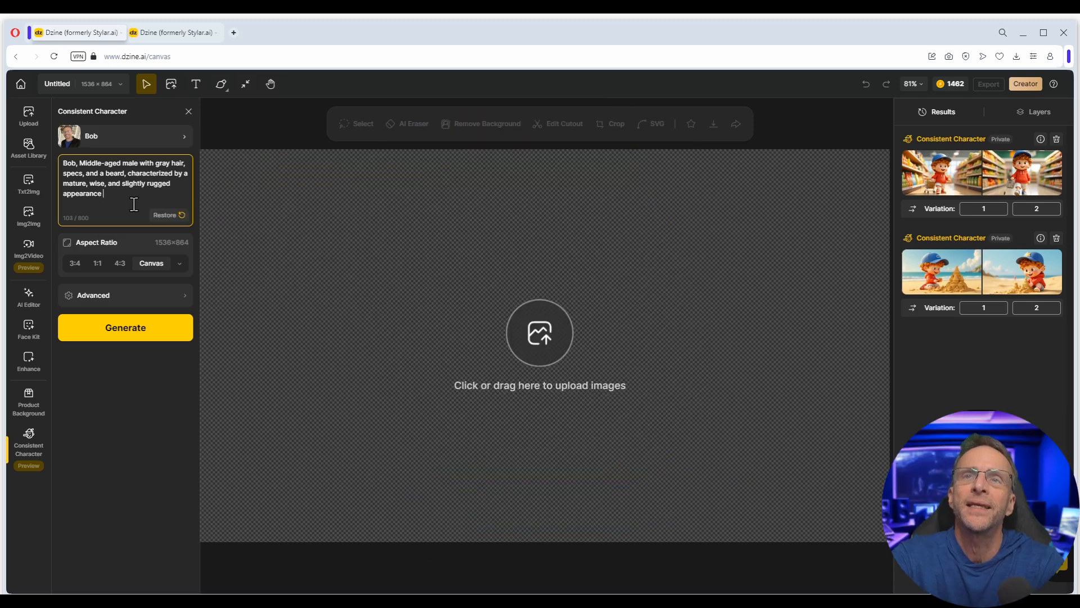
type("is building a sandcast")
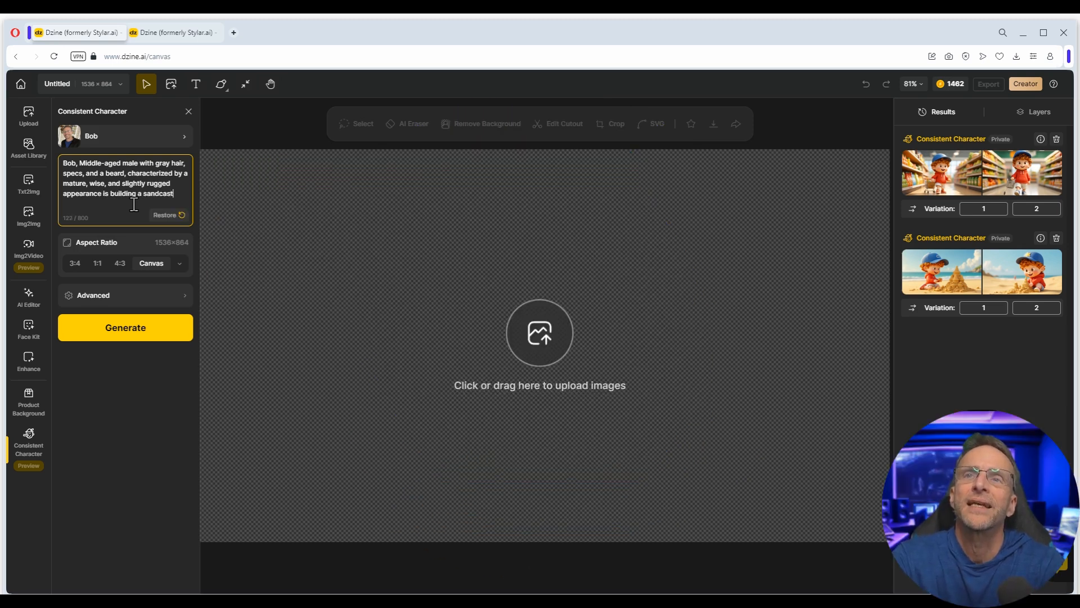
type("le")
left_click(138, 321)
- Generate Bob 'shopping in the grocery store.' and preview the two grocery images large
left_click_drag(110, 194, 189, 194)
type("shopping in the grocery sto")
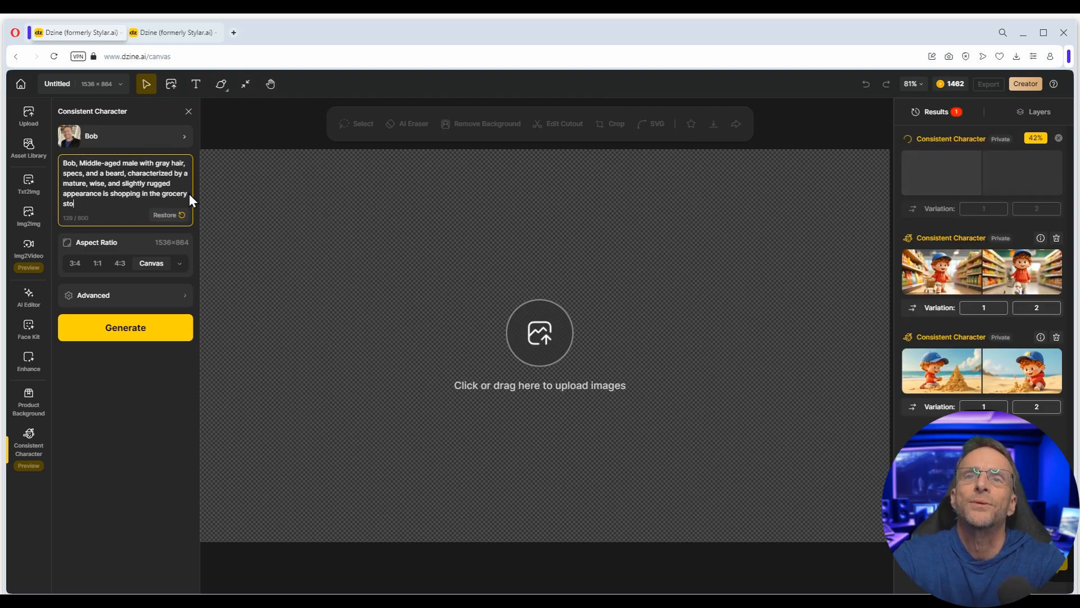
type("re.")
left_click(125, 327)
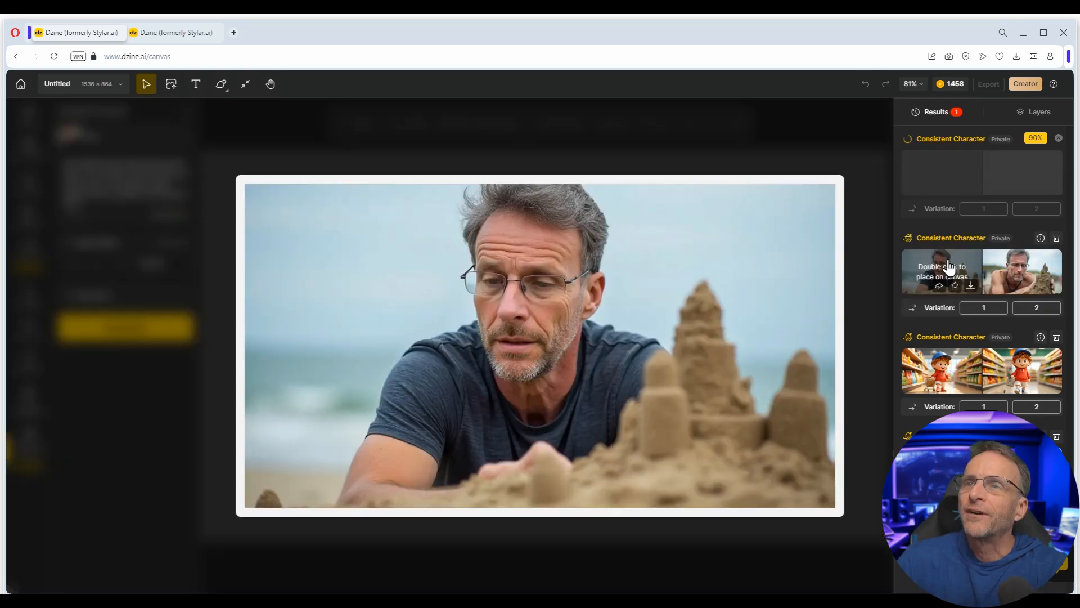
mouse_move(1015, 262)
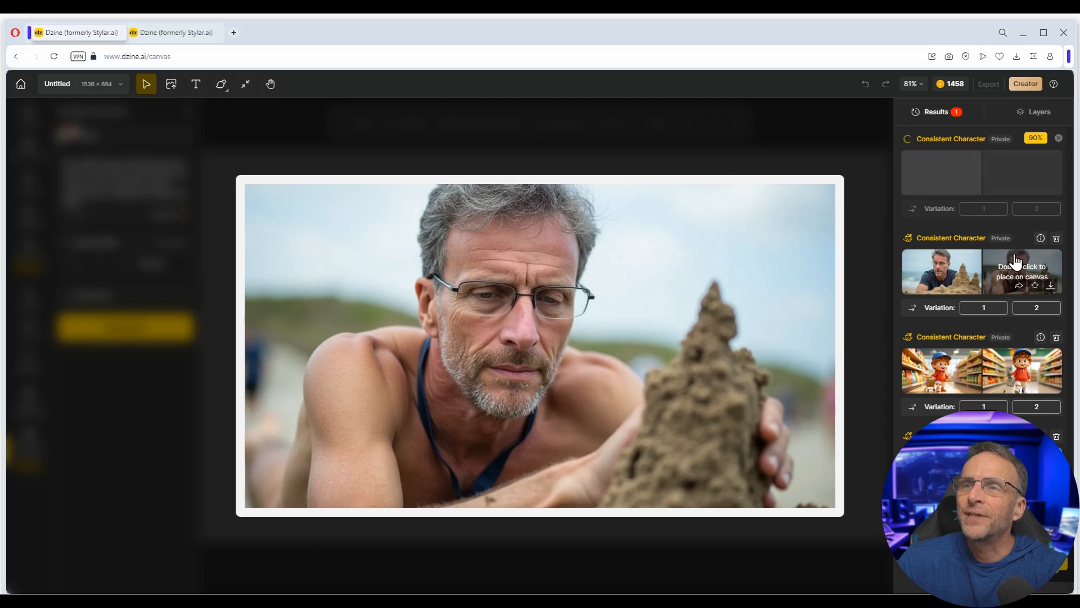
mouse_move(971, 272)
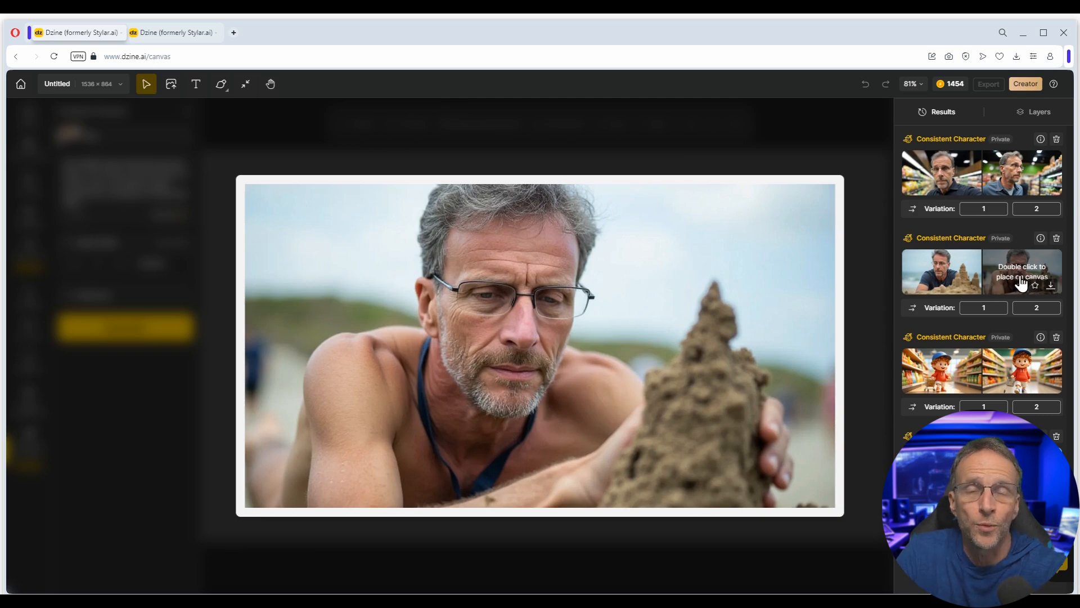
double_click(945, 194)
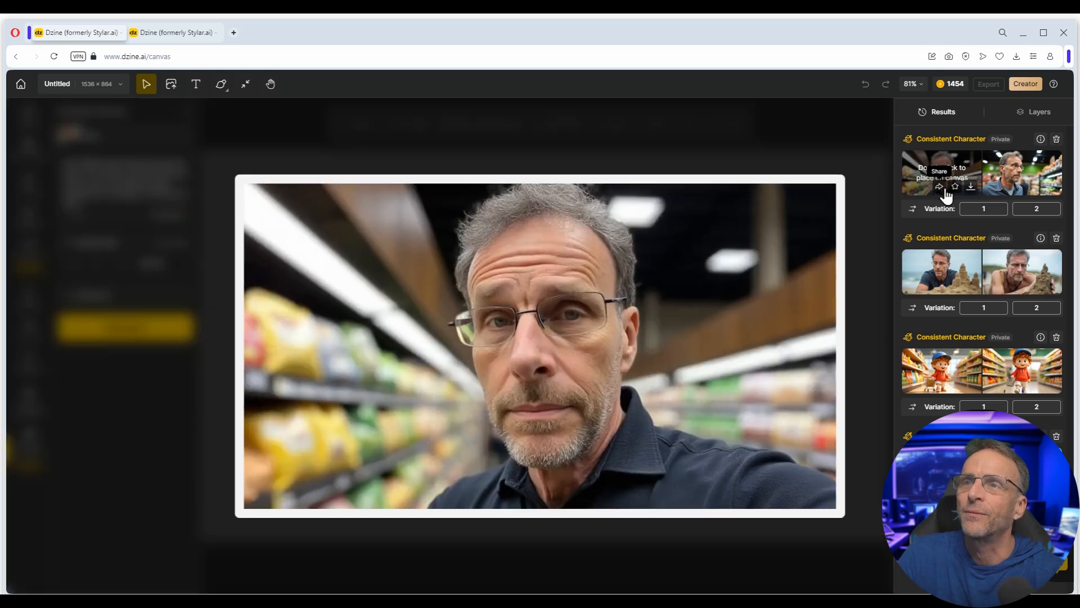
double_click(1013, 181)
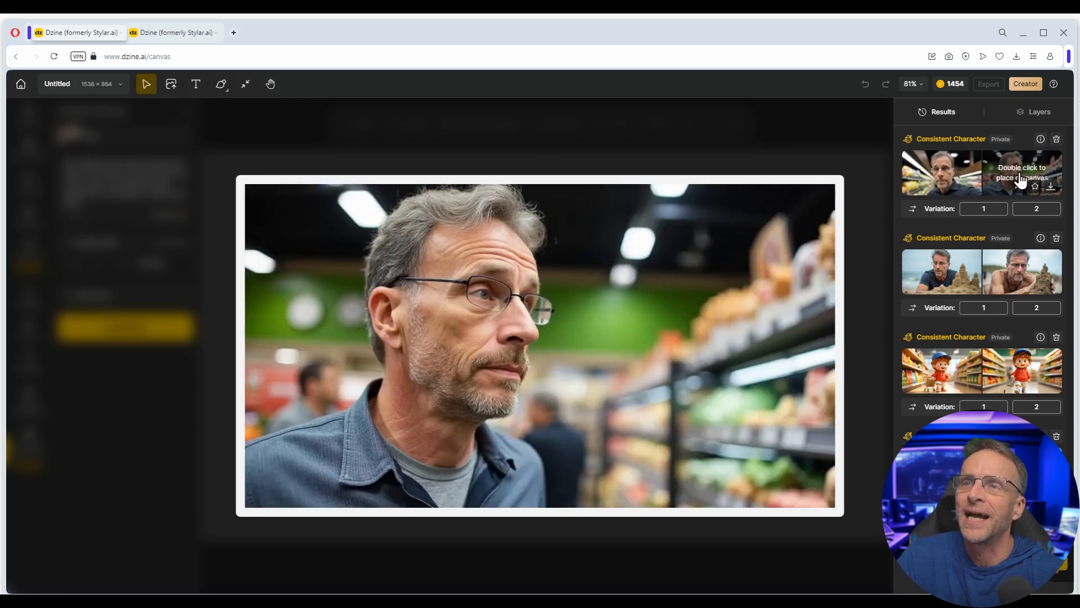
double_click(956, 183)
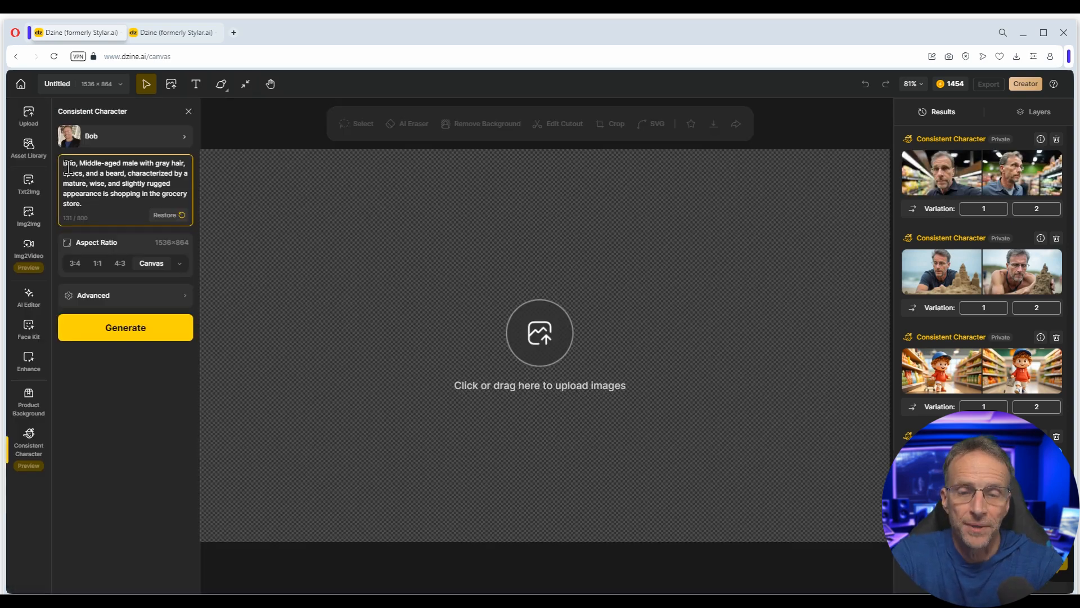
- Generate an animated 3D Pixar-style Bob with big eyes and exaggerated features; place the realistic grocery photo
type("3d diseny pix")
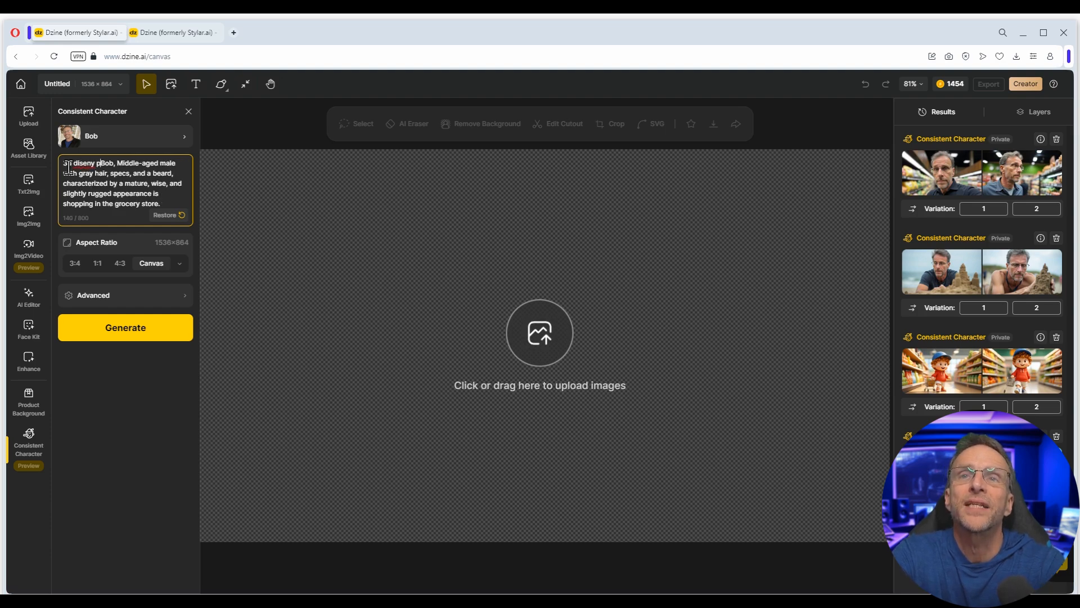
type("ar render of")
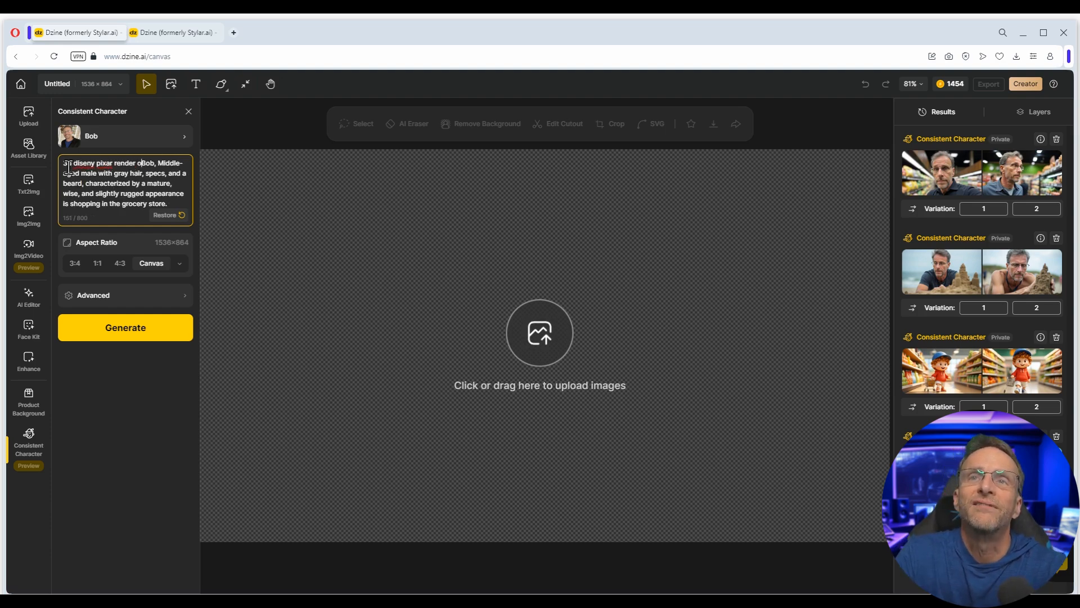
left_click(115, 327)
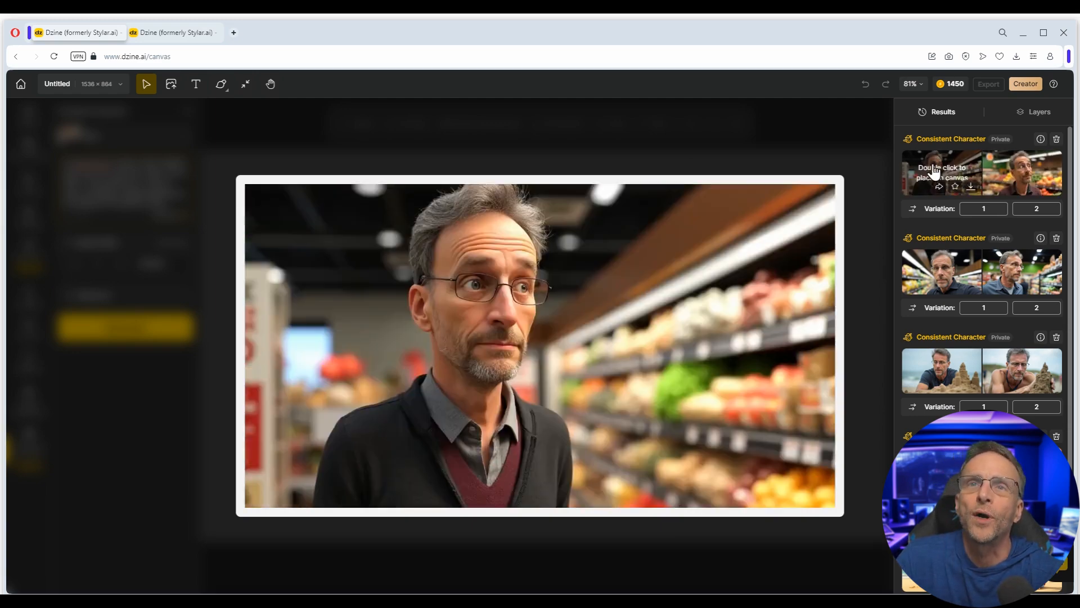
type("animated render of")
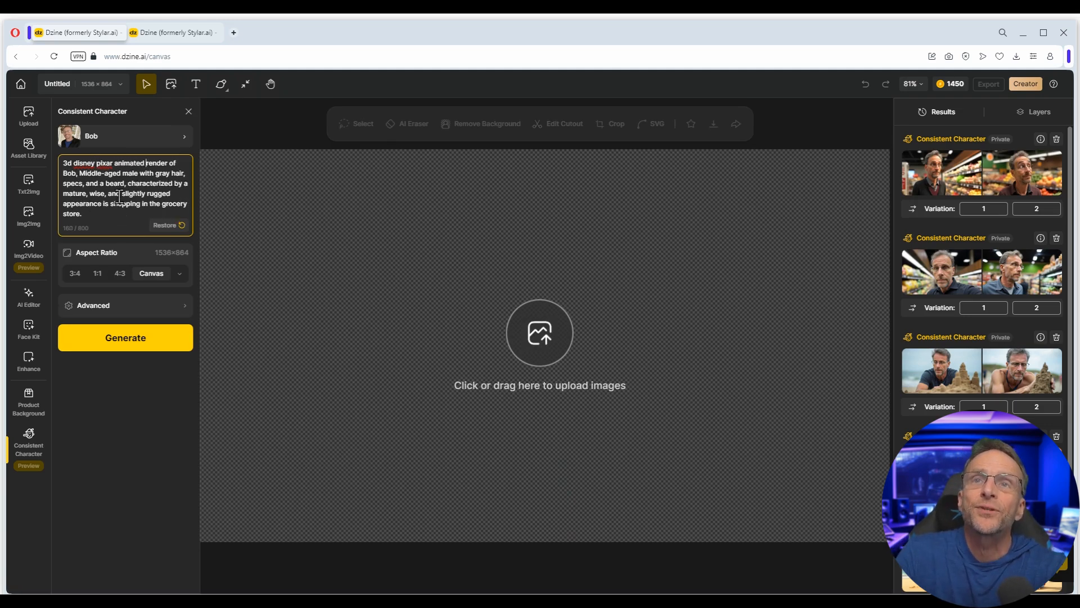
left_click_drag(124, 194, 111, 200)
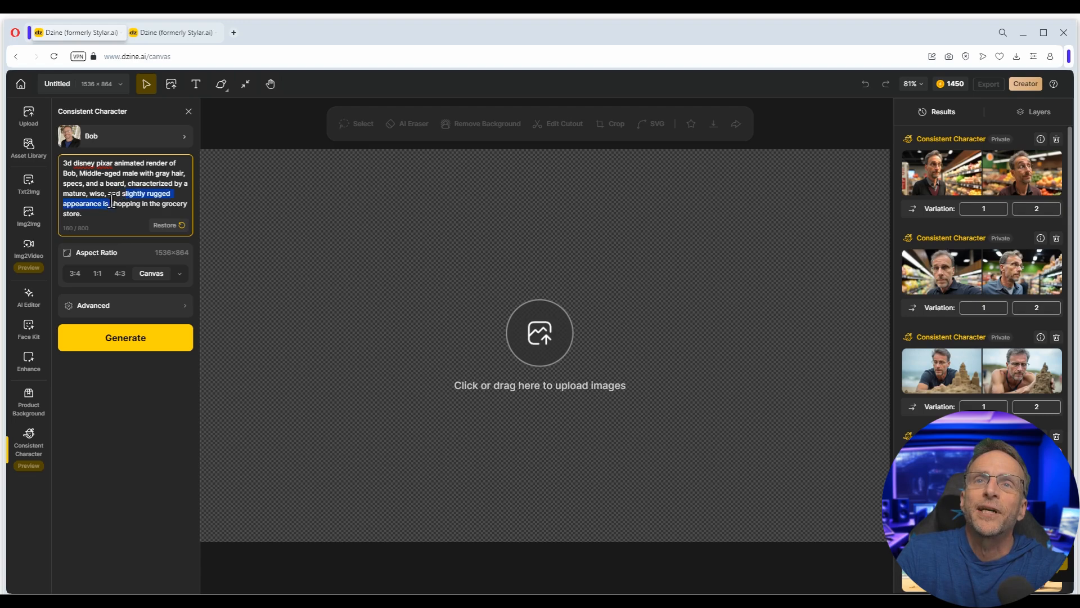
type("big eyes")
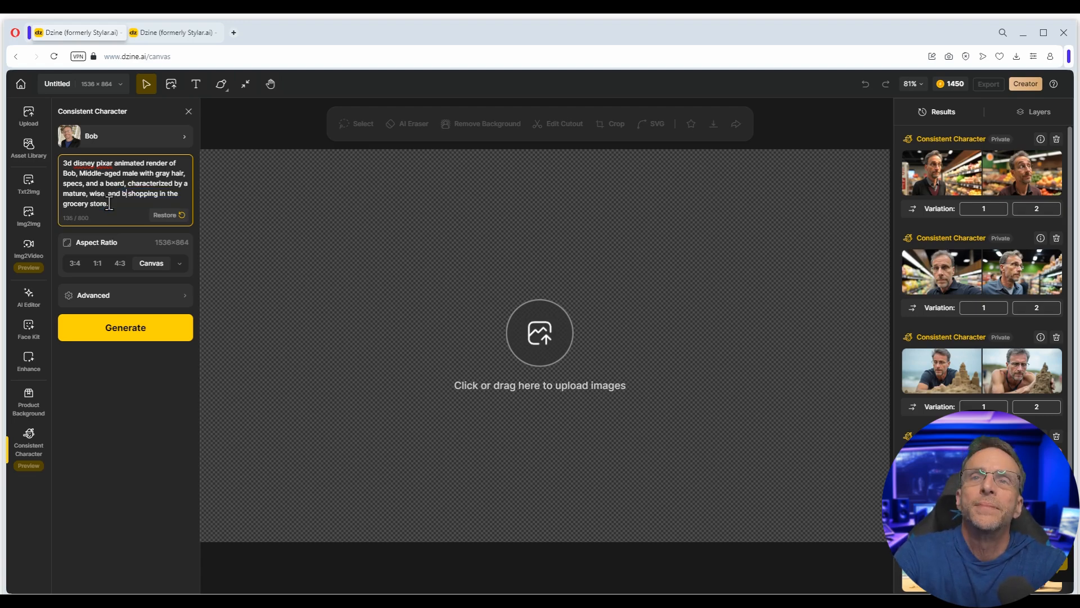
type(" and")
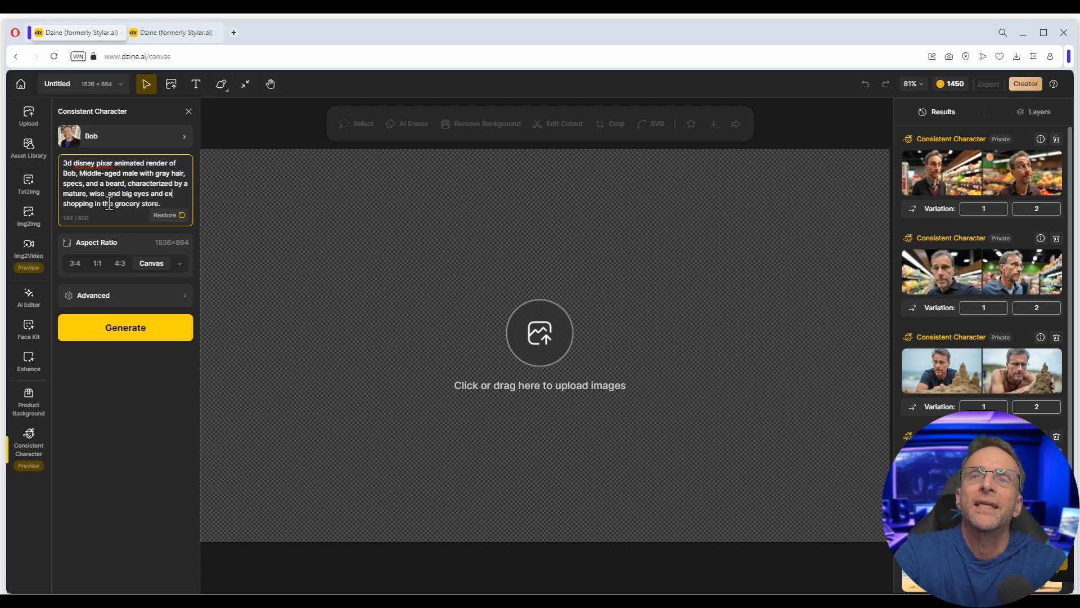
type(" exaggerated features")
left_click(120, 350)
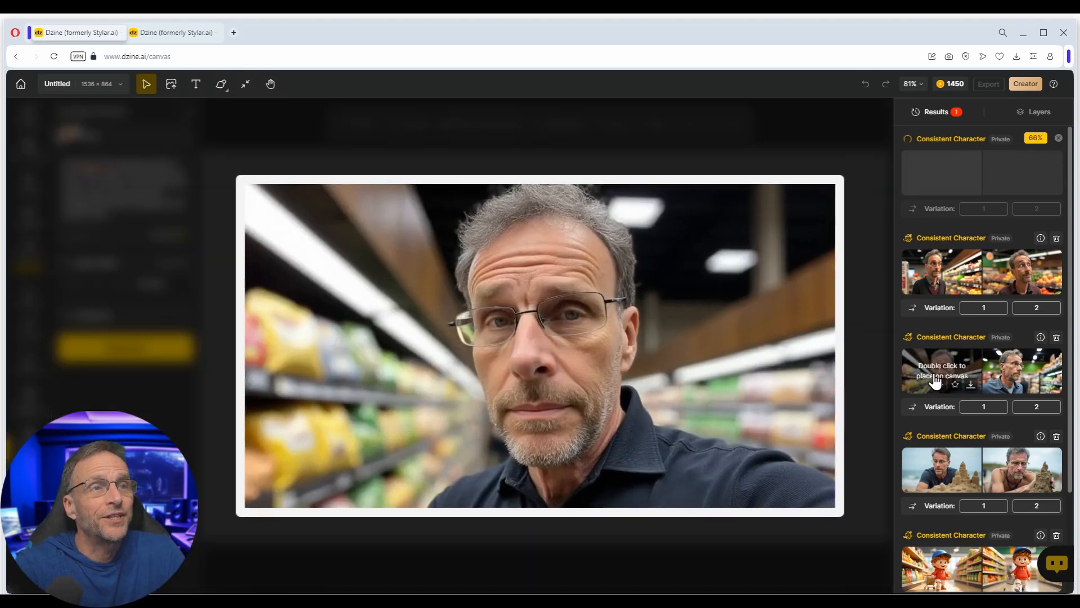
double_click(935, 381)
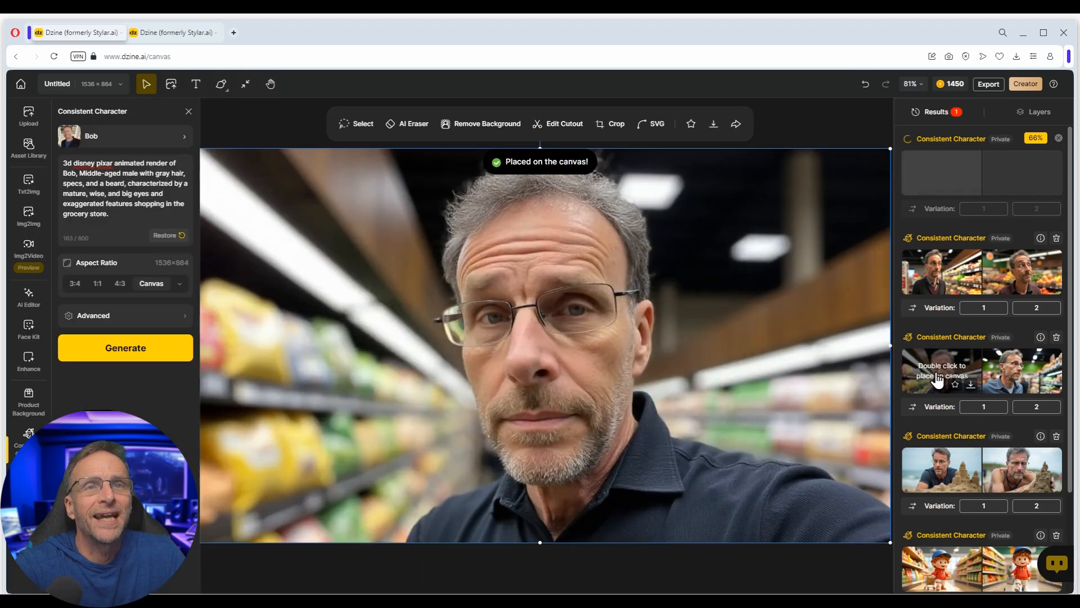
- Restyle the Bob photo as Toon Face at intensity 0.8, structure match 0.6, Face Match on, and place it
left_click(26, 225)
left_click(108, 138)
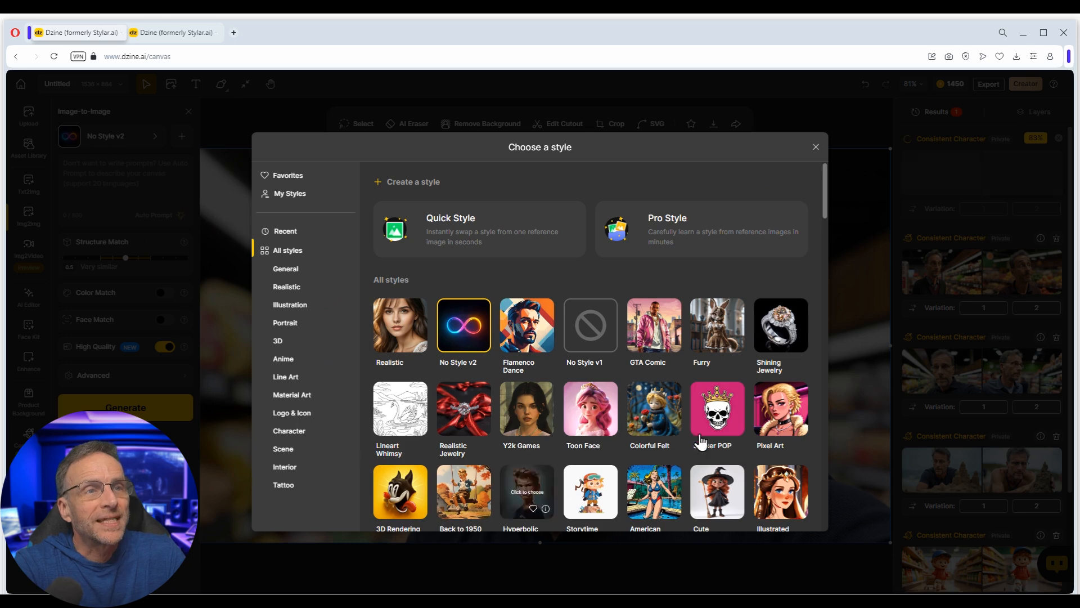
left_click(598, 399)
left_click_drag(175, 259, 163, 259)
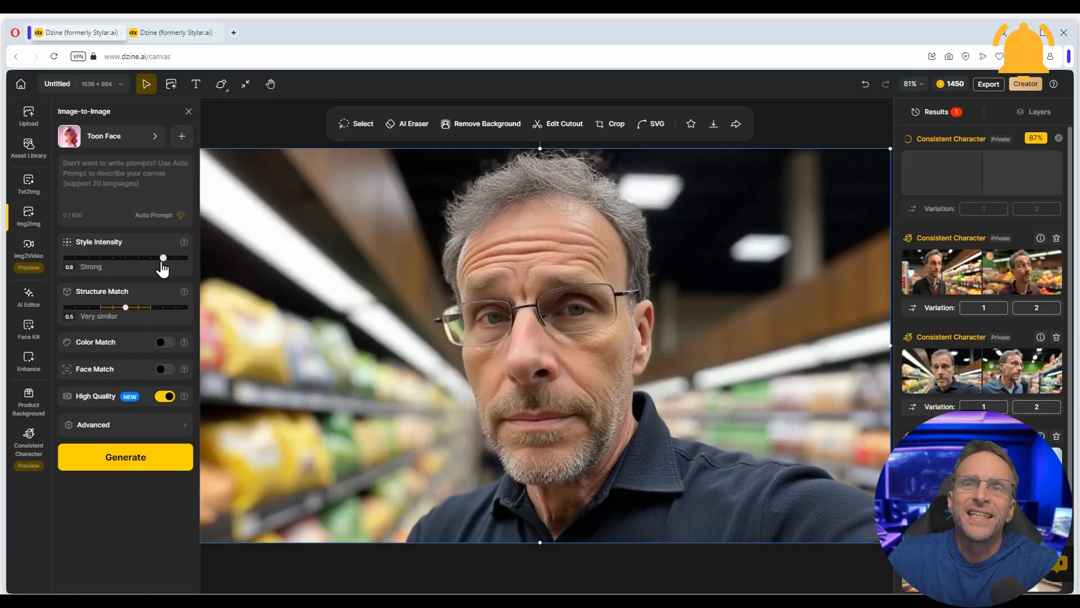
left_click_drag(130, 309, 137, 314)
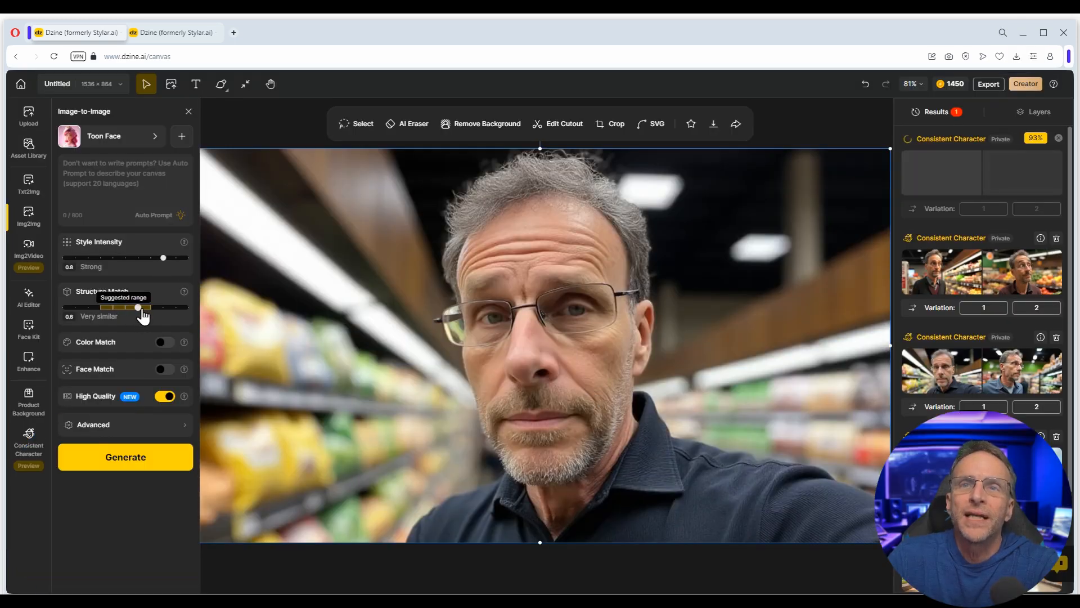
left_click(167, 369)
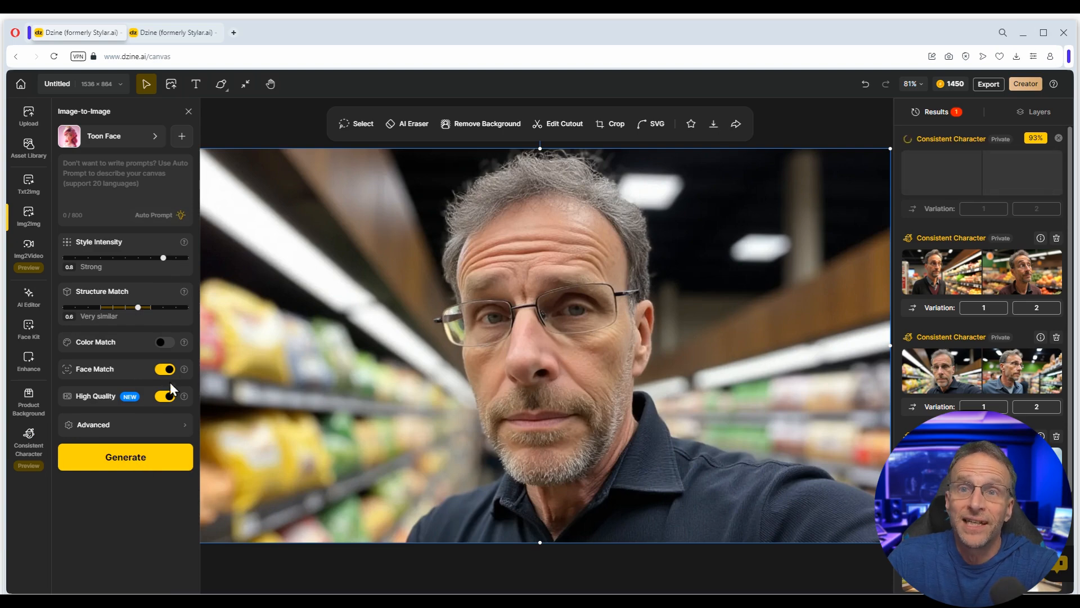
left_click(135, 461)
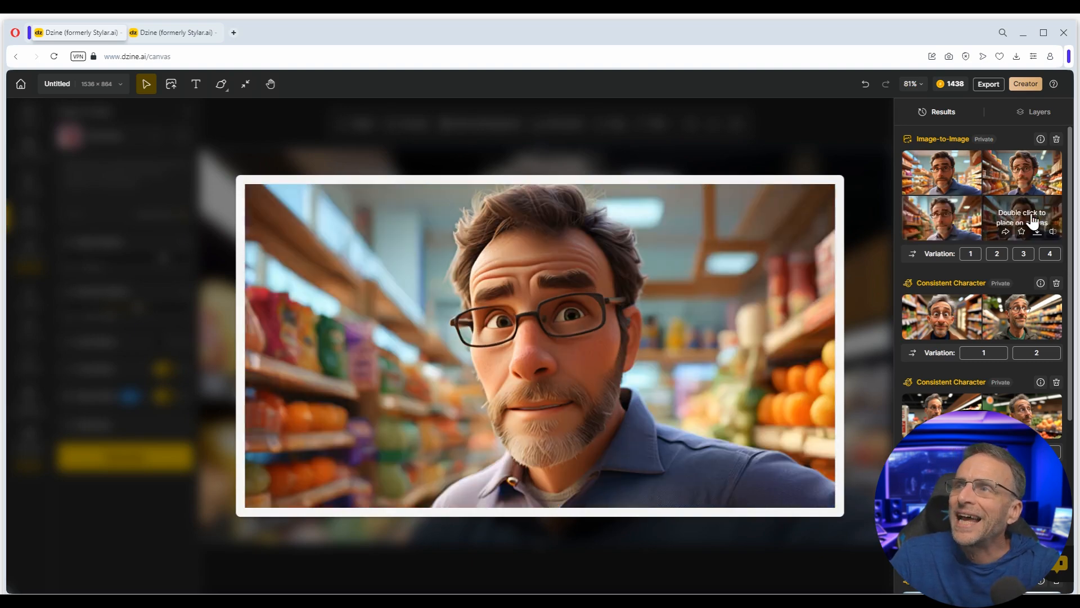
double_click(1029, 172)
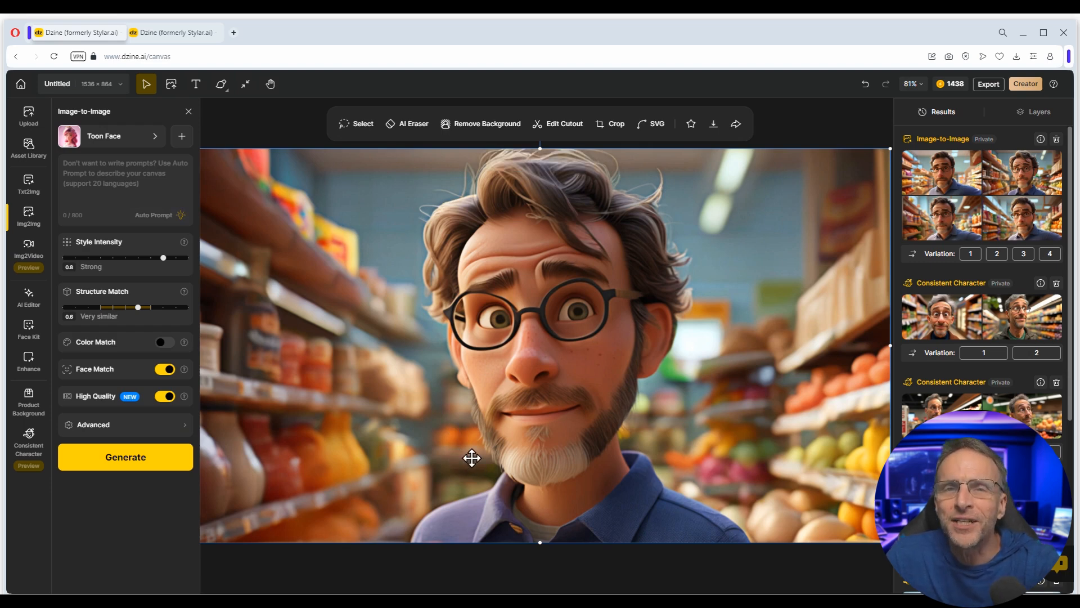
left_click(104, 144)
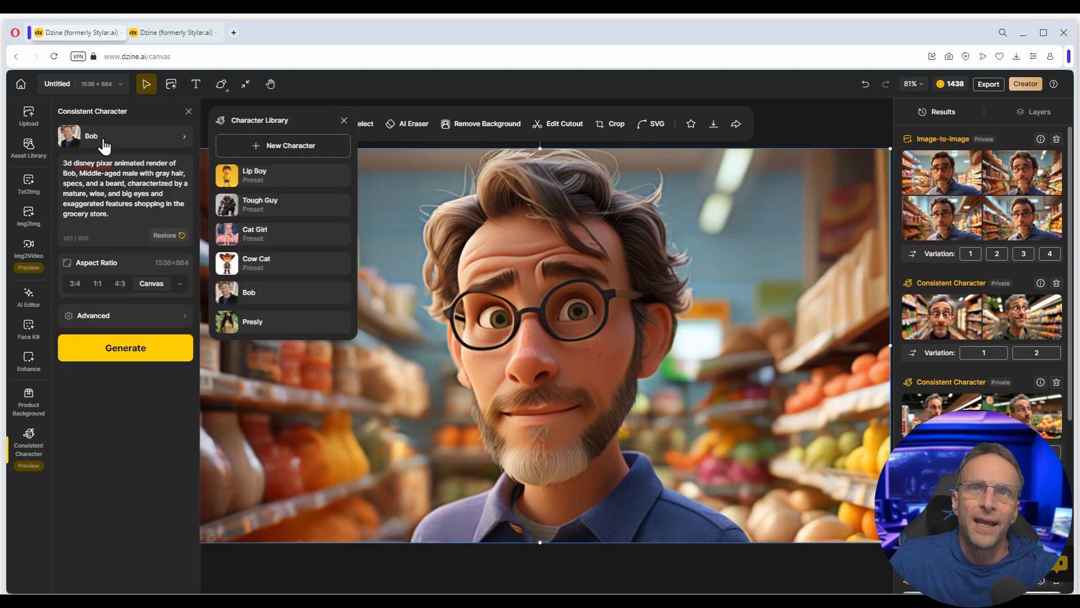
- Upload the 20 reference photos of the woman, name the new character, and start training
left_click(281, 147)
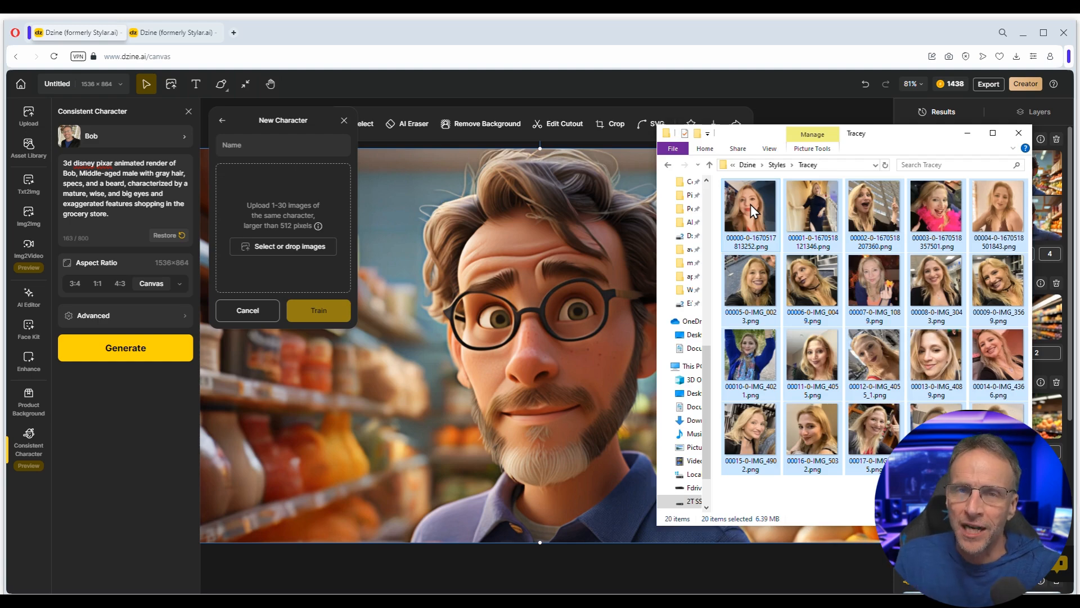
left_click_drag(751, 204, 289, 235)
left_click(1042, 179)
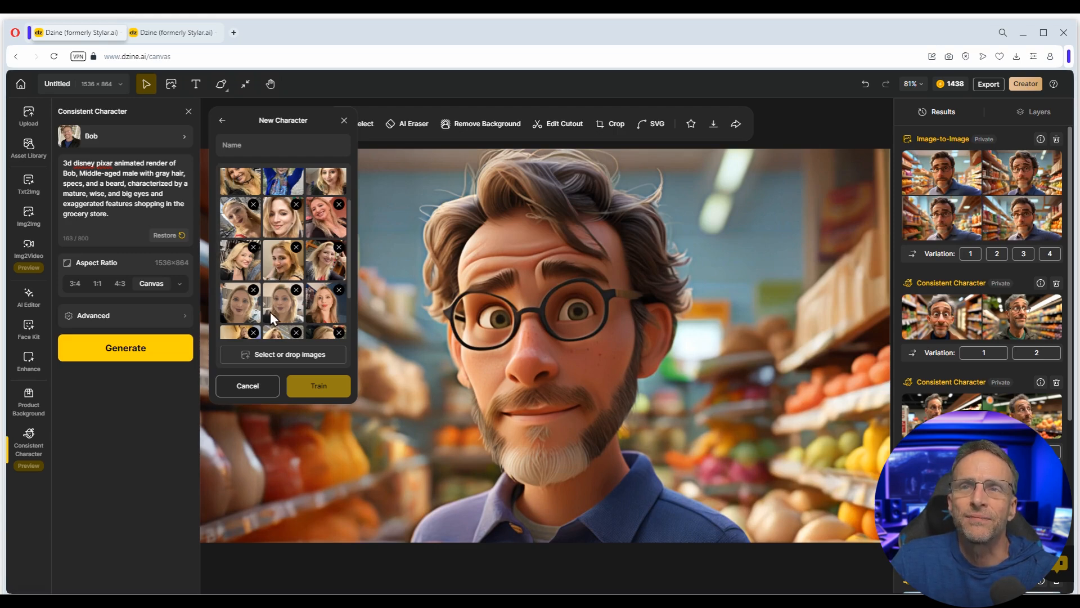
left_click(267, 146)
type("Tracey")
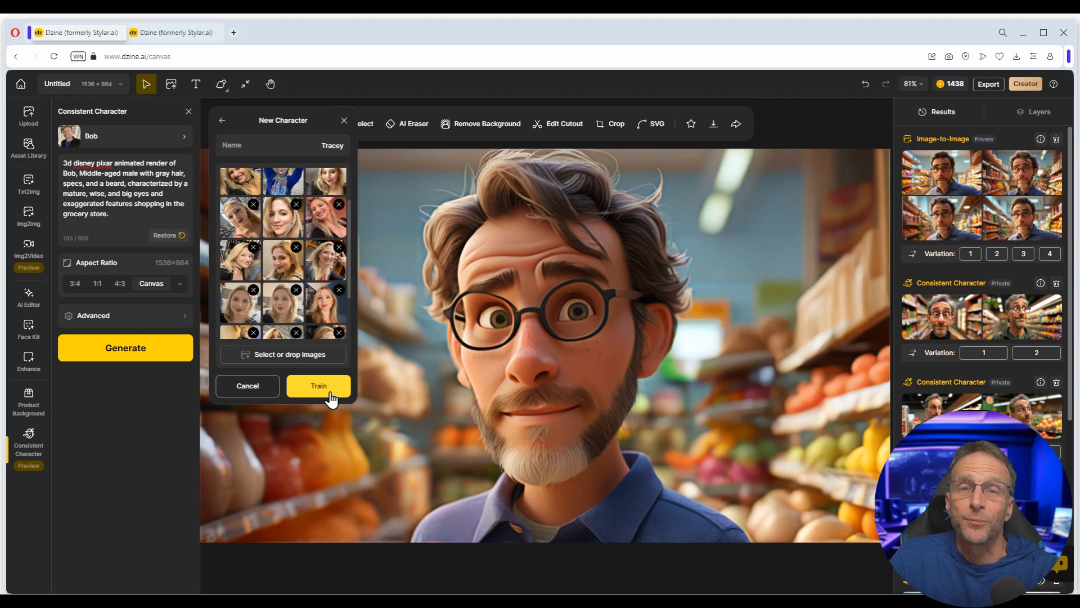
left_click(331, 397)
left_click(138, 140)
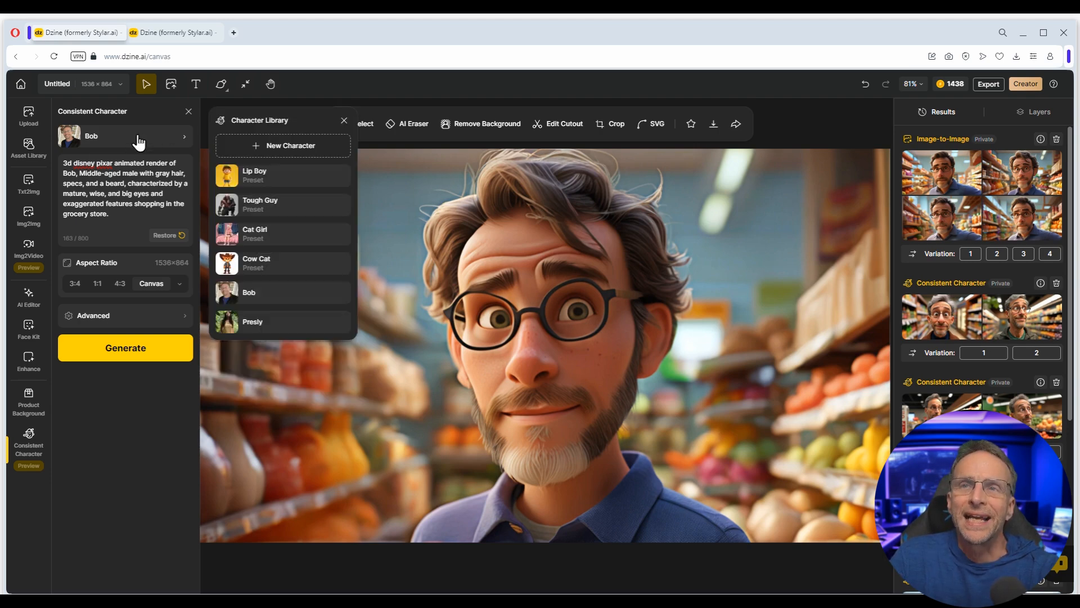
- Switch to Presly and generate her building a sandcastle and shopping in the grocery store
left_click(259, 322)
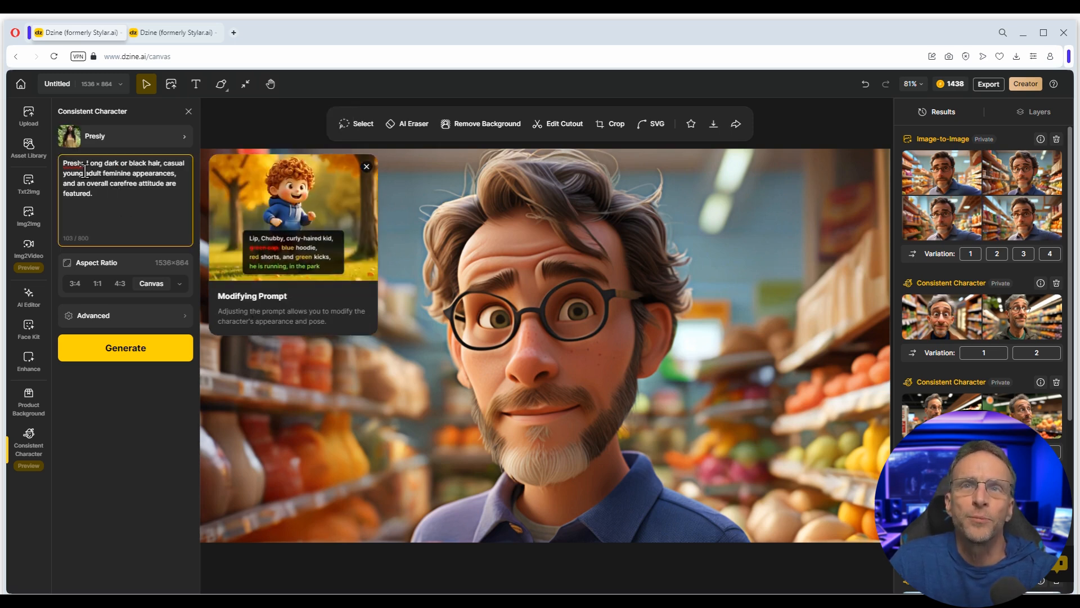
key("BackSpace")
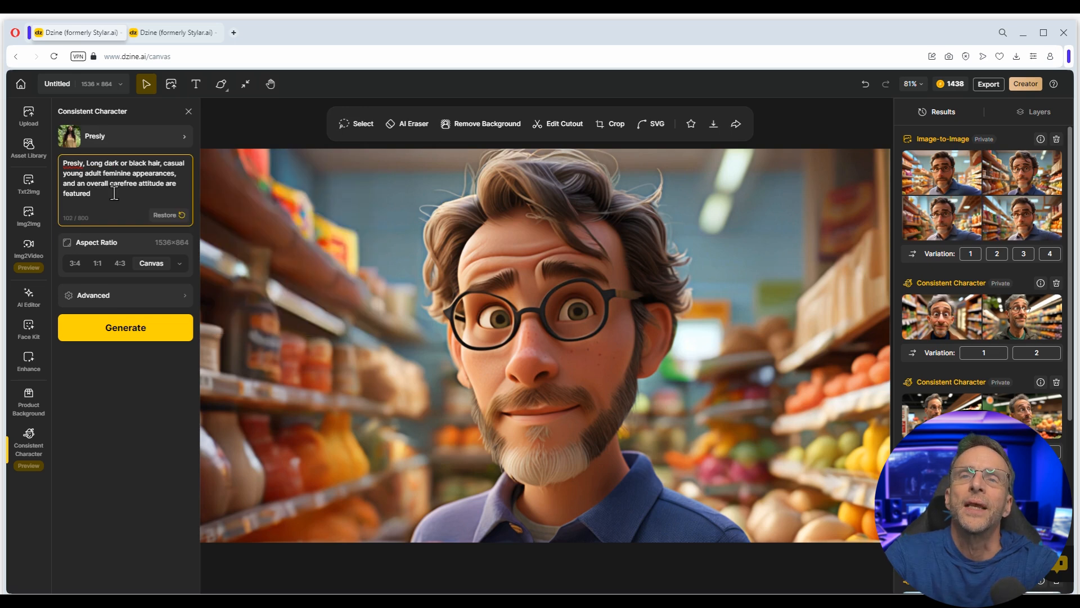
type("is building a san")
type("d i")
type("s shopping in the grocery")
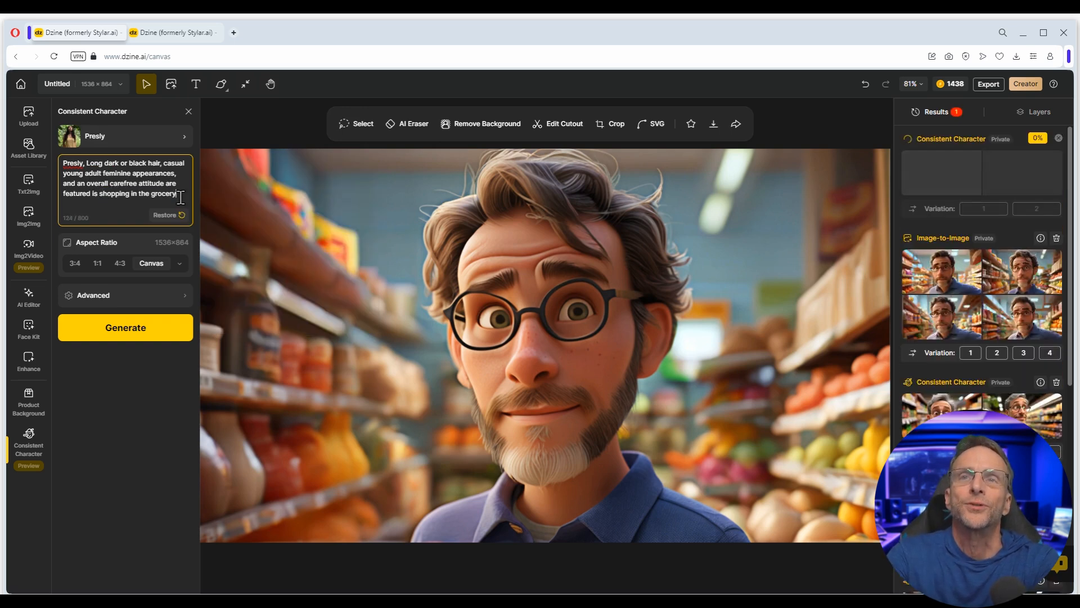
mouse_move(940, 272)
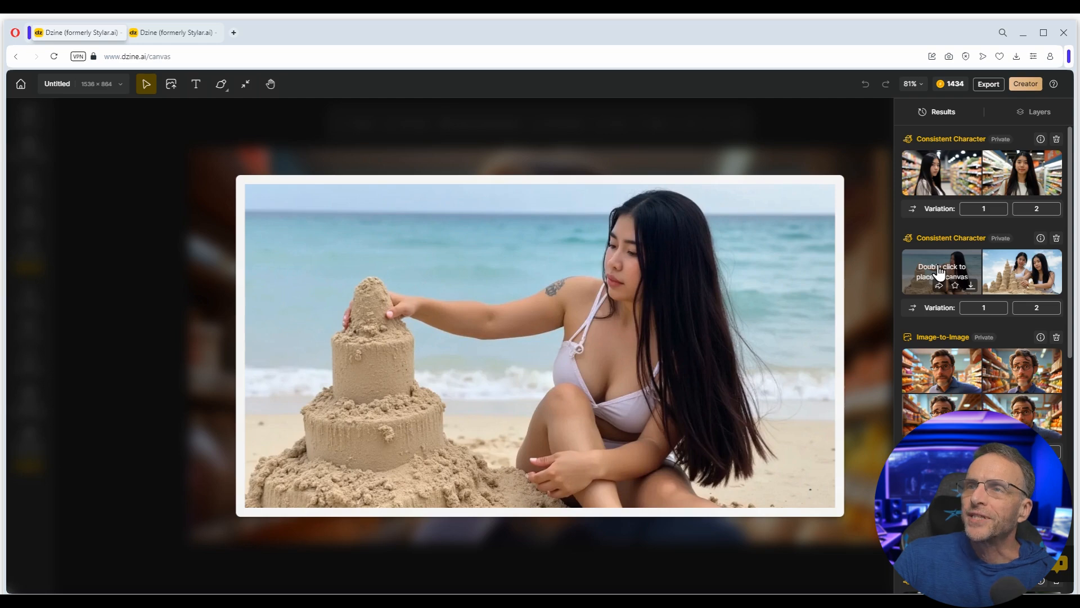
mouse_move(1002, 271)
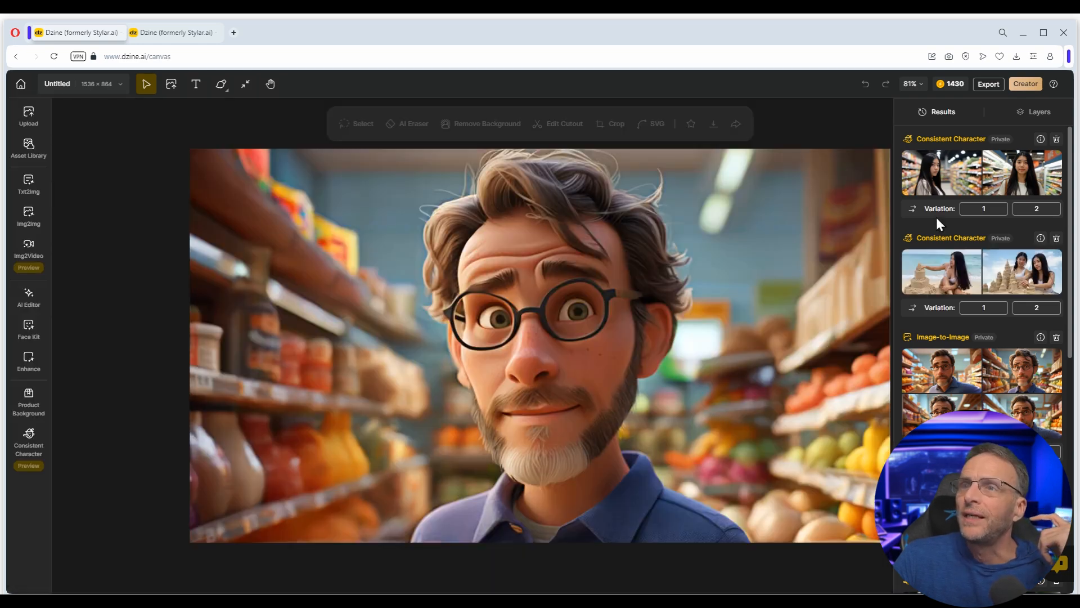
mouse_move(933, 166)
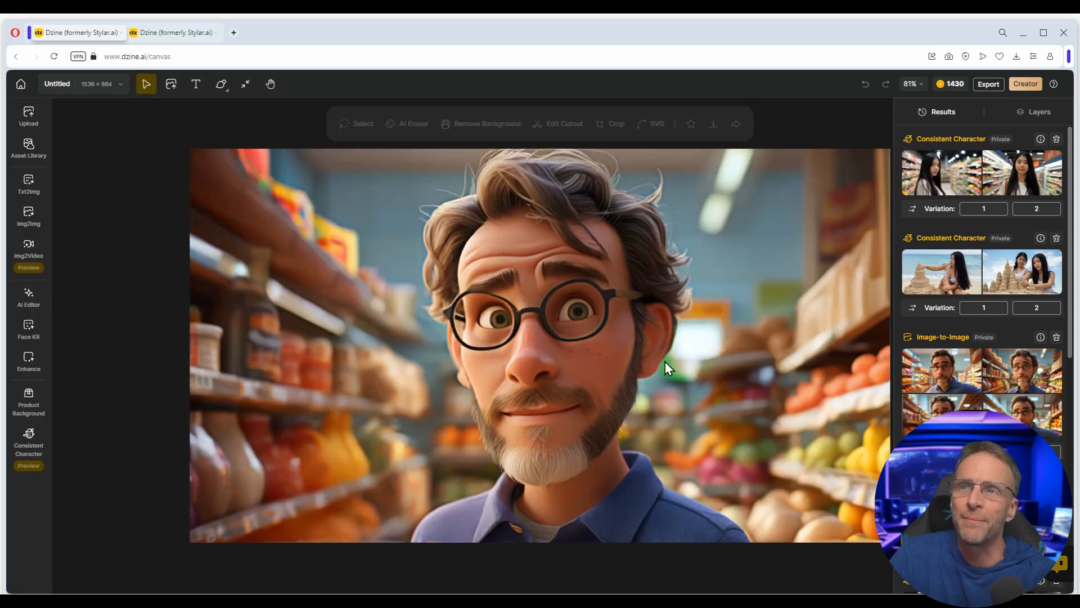
scroll(935, 264, "down", 2)
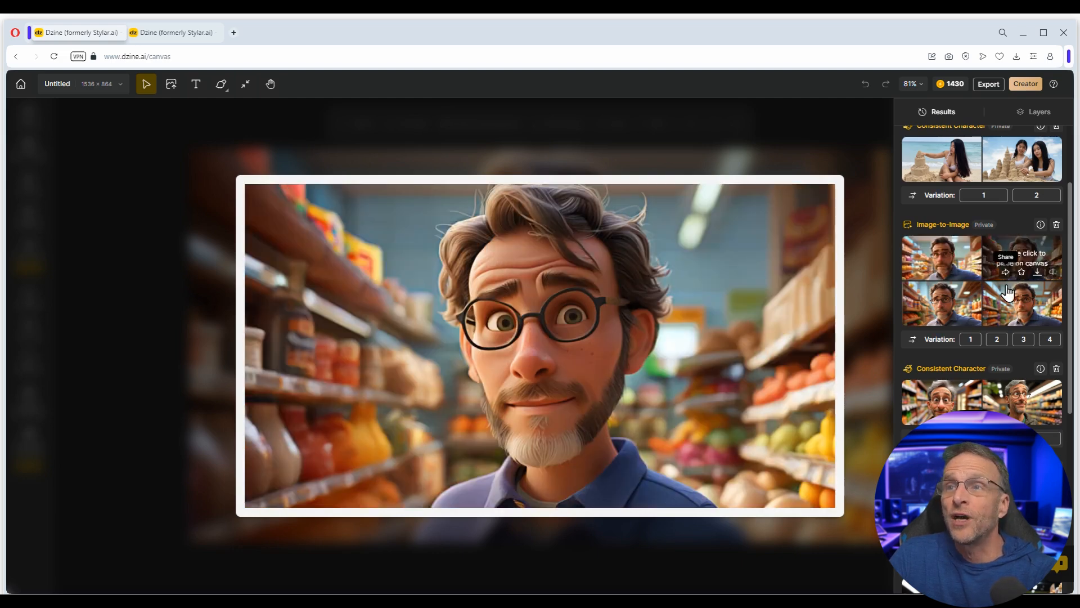
mouse_move(906, 416)
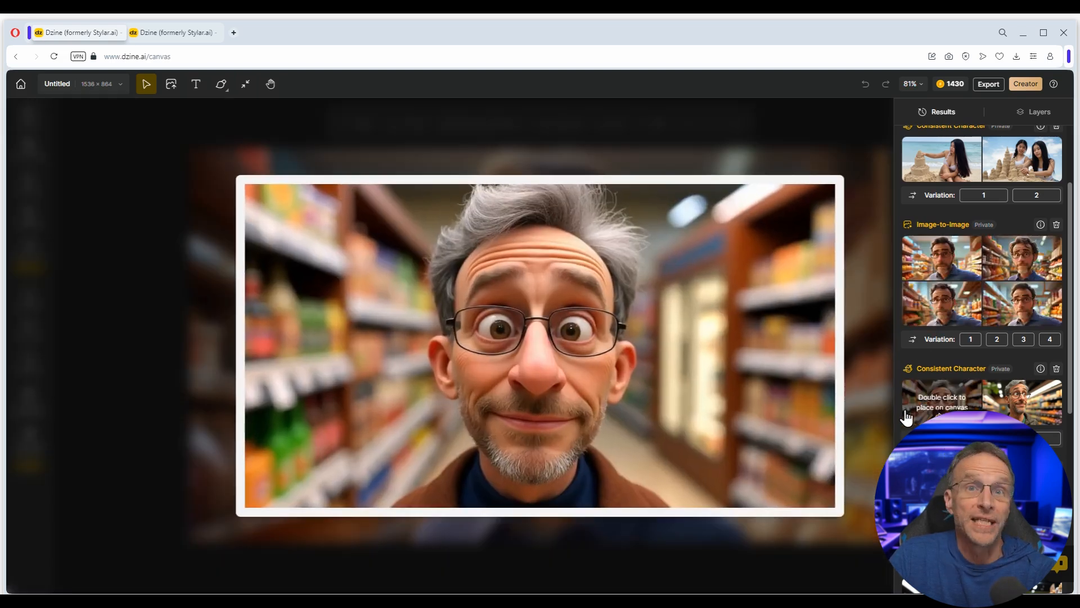